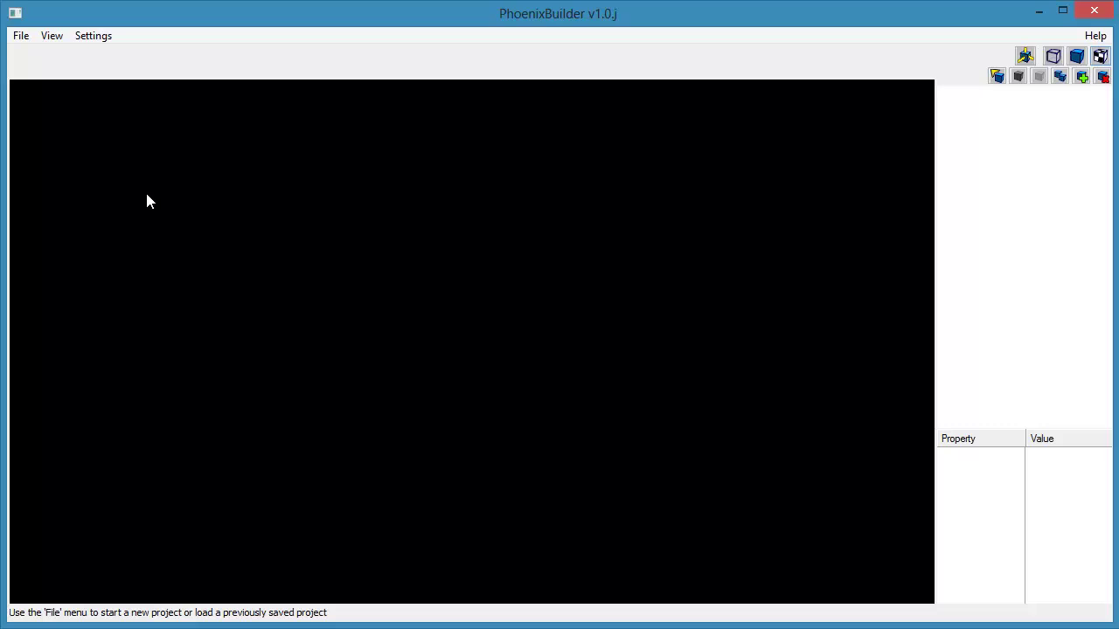
Step: Create a new model project
left_click(21, 40)
mouse_move(50, 56)
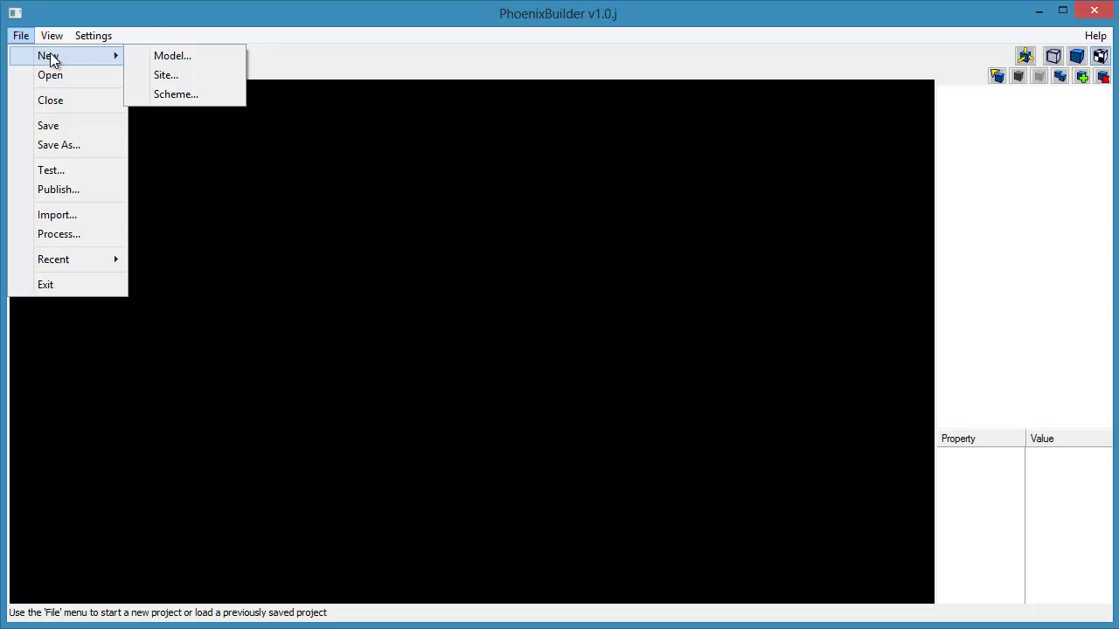
left_click(172, 56)
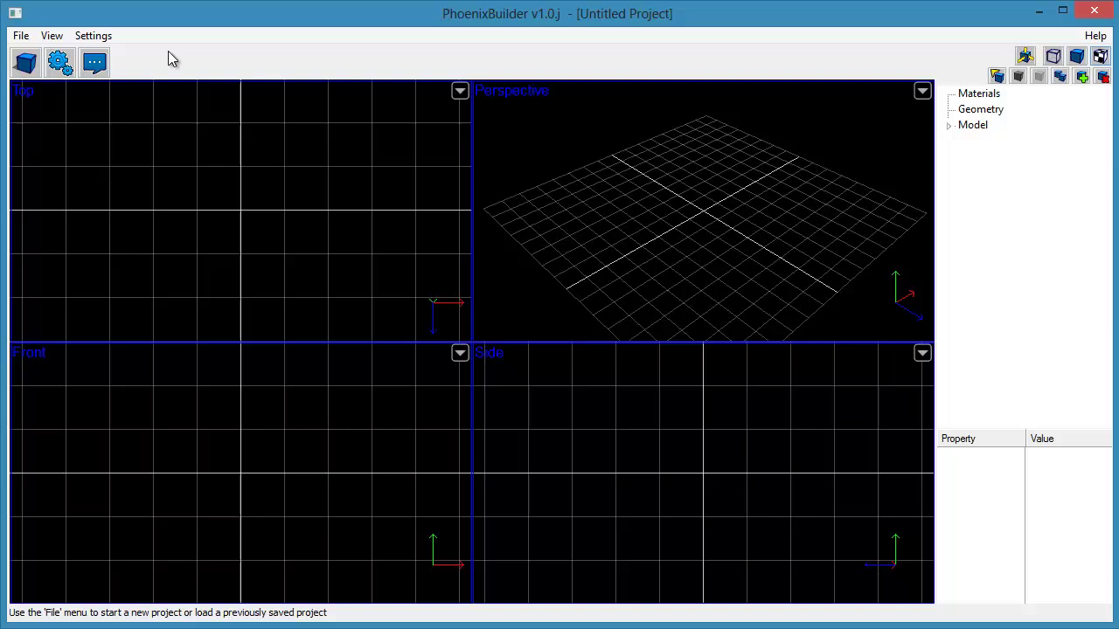
Step: Import the mesh file BasicHelicopterTutorial_01.geo with all of its geometry nodes and materials
left_click(25, 63)
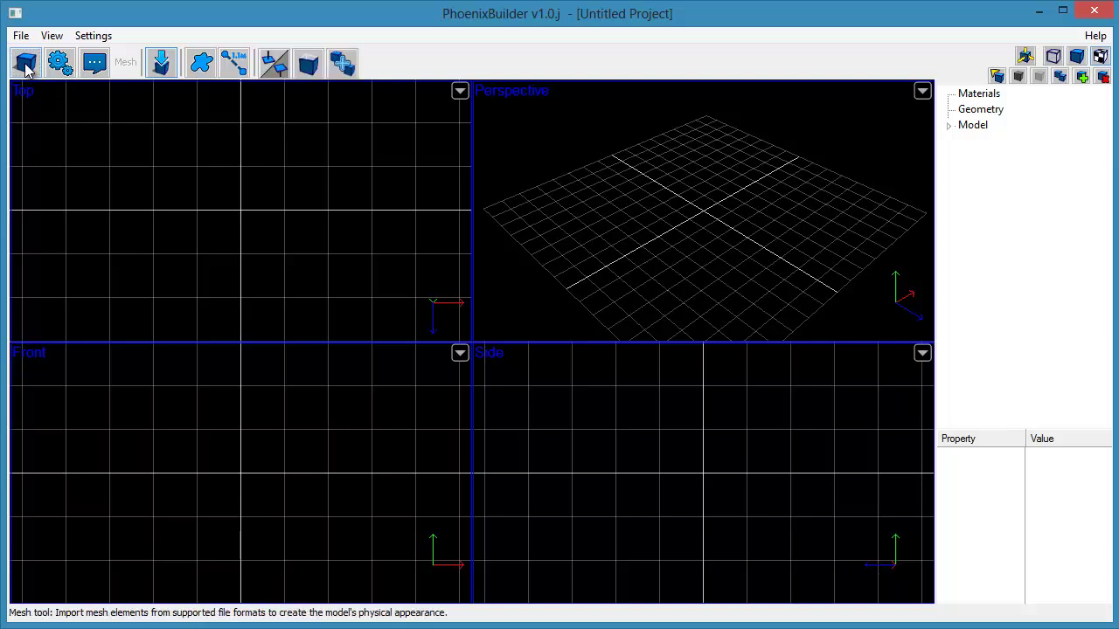
left_click(160, 63)
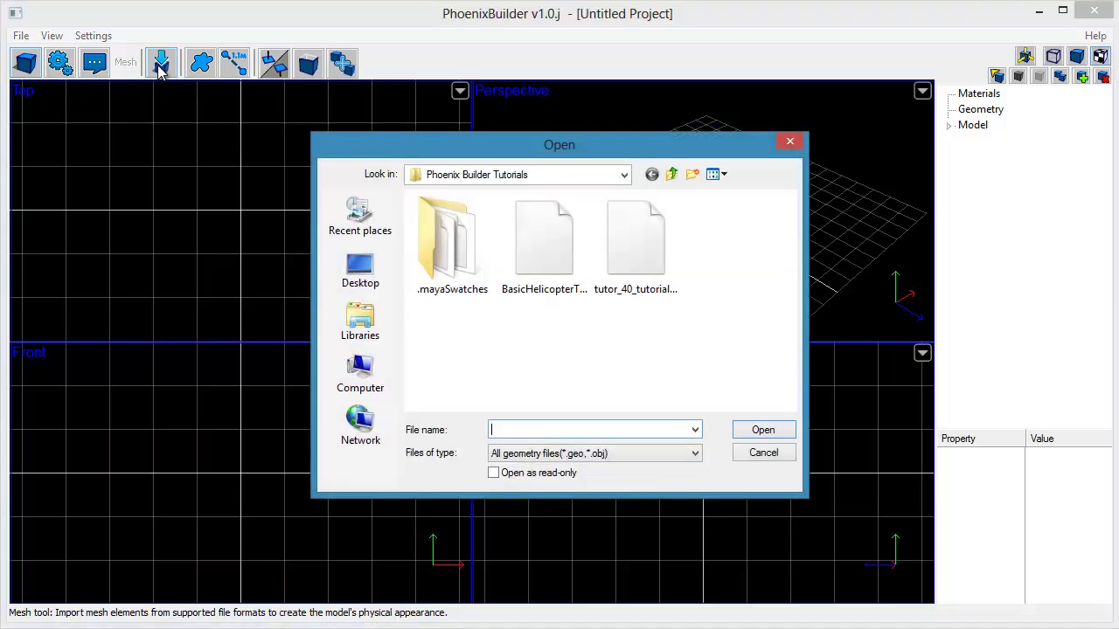
left_click(559, 264)
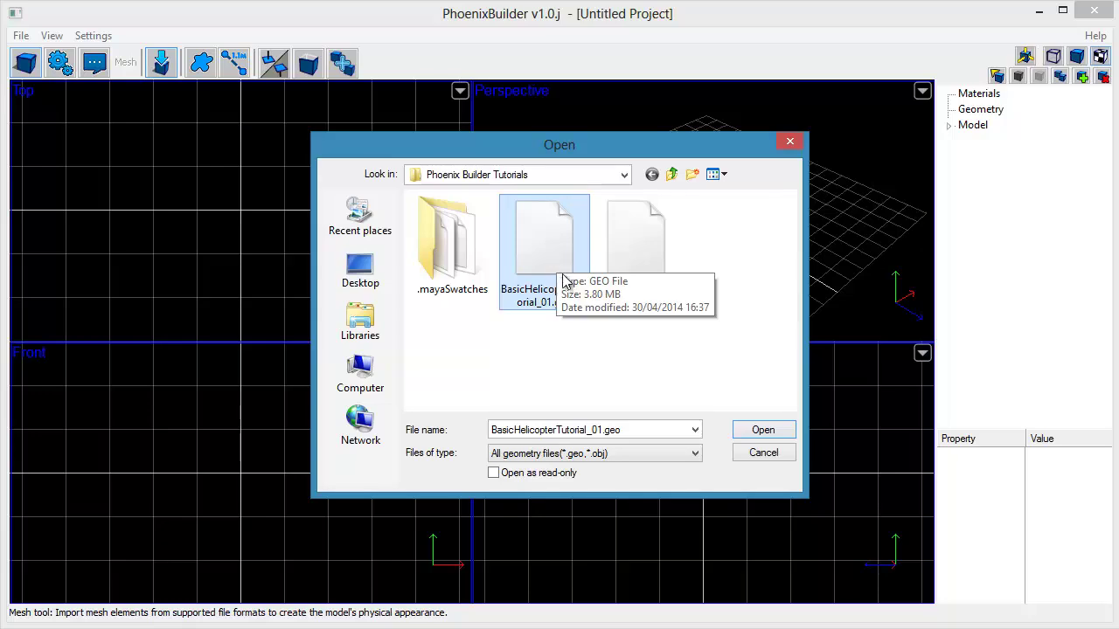
left_click(761, 429)
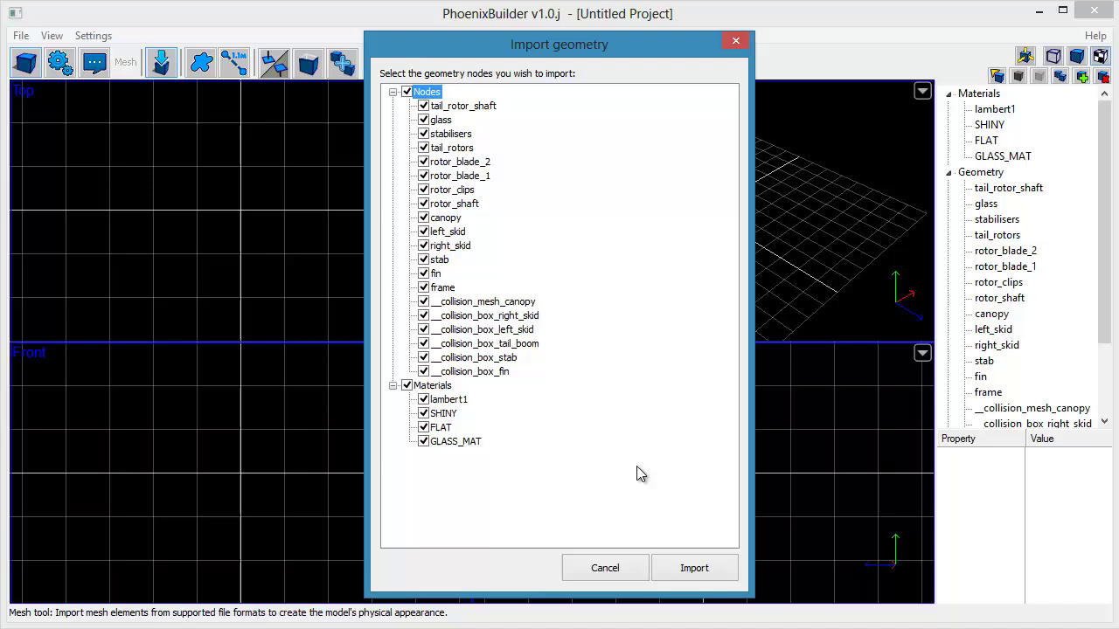
left_click(689, 568)
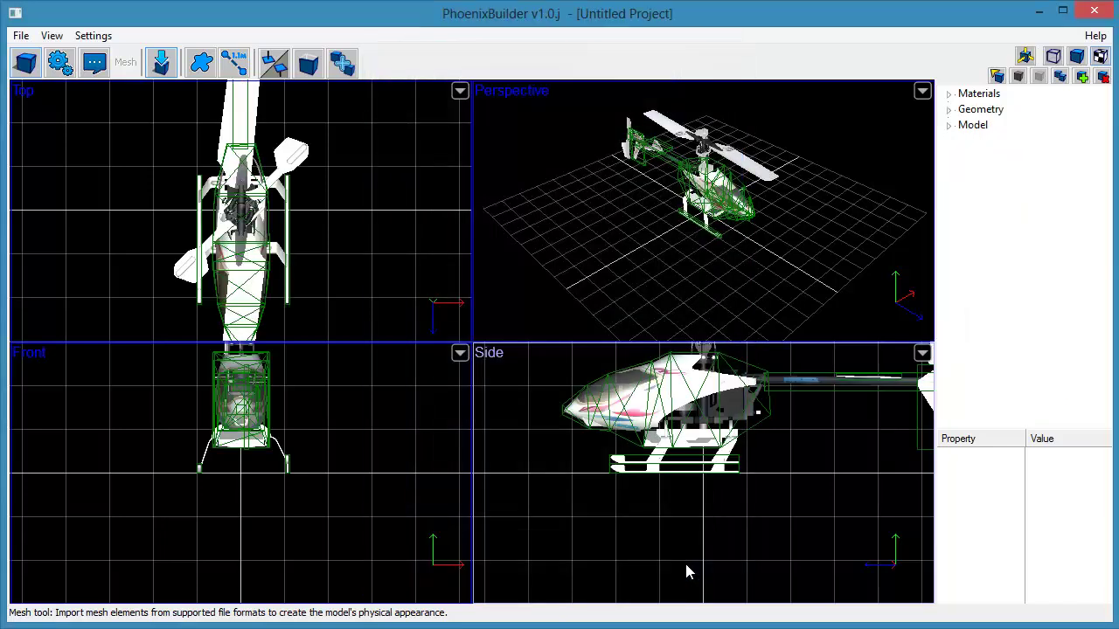
Step: Enlarge the Perspective viewport to fill the workspace, showing the helicopter close up from its front and side
double_click(682, 294)
middle_click_drag(659, 430, 474, 381)
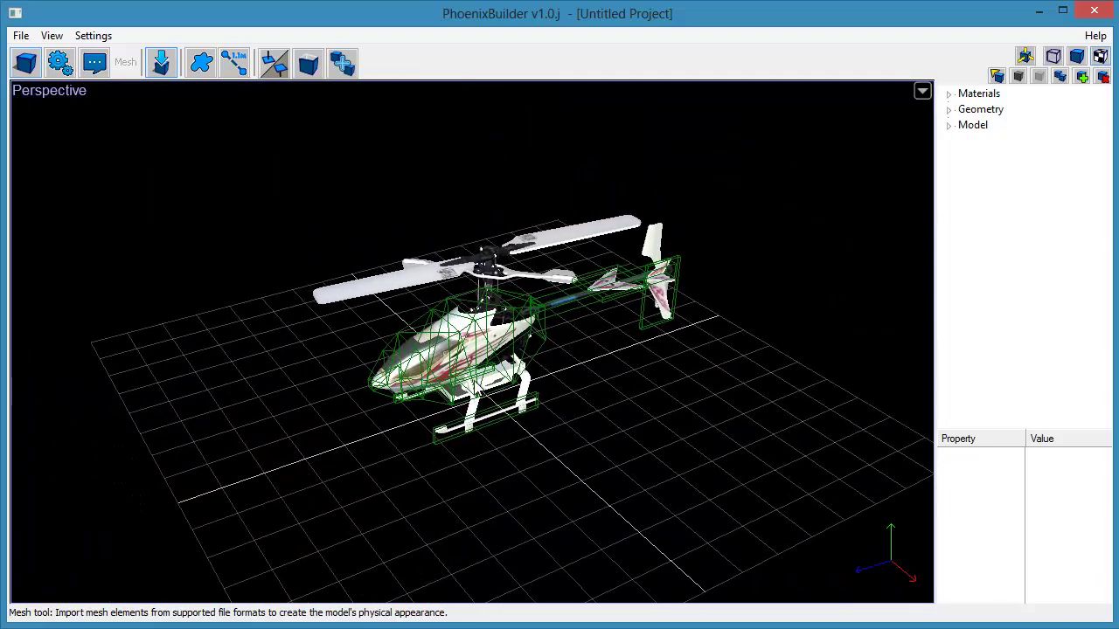
scroll(474, 381, "up", 2)
left_click_drag(477, 390, 566, 422)
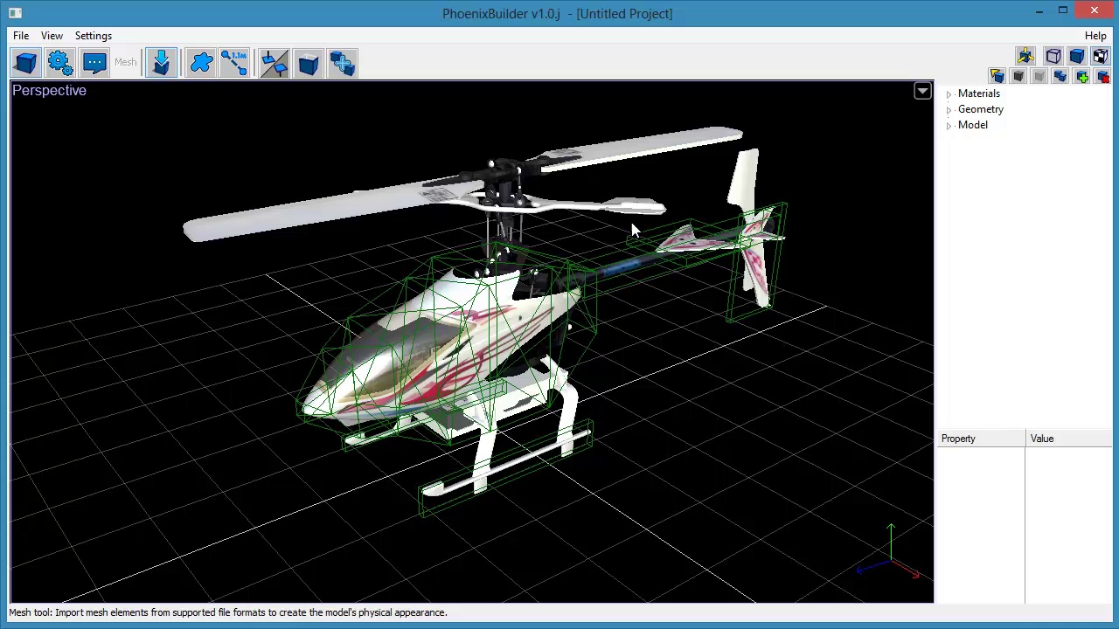
Step: In the model's Header properties, set the name to Quark SG and the type to Helicopter
left_click(972, 126)
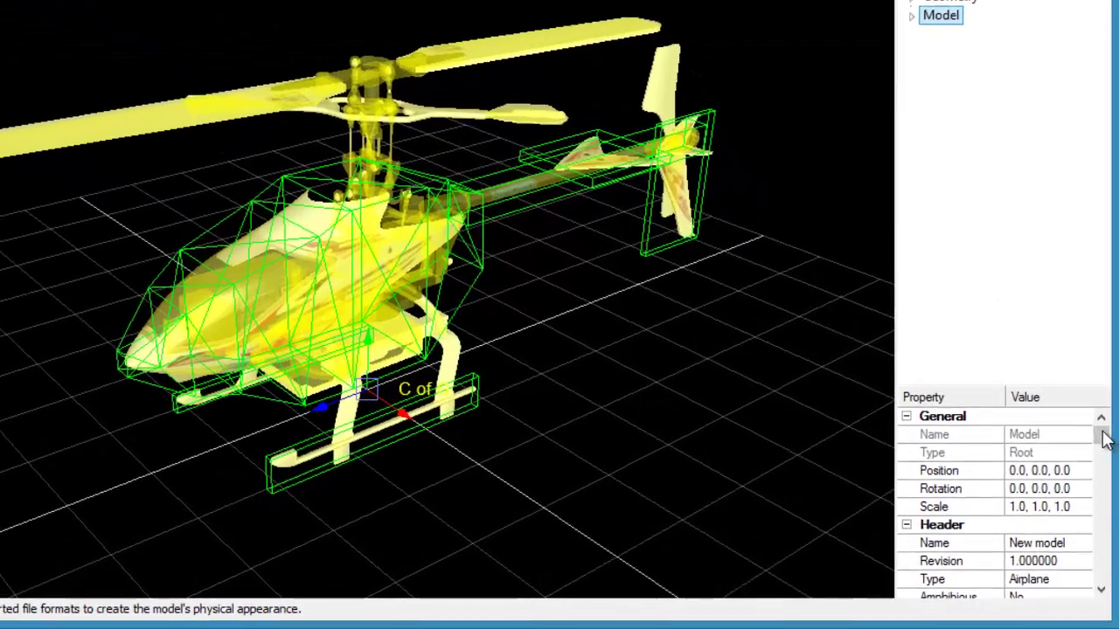
left_click_drag(1102, 452, 1108, 468)
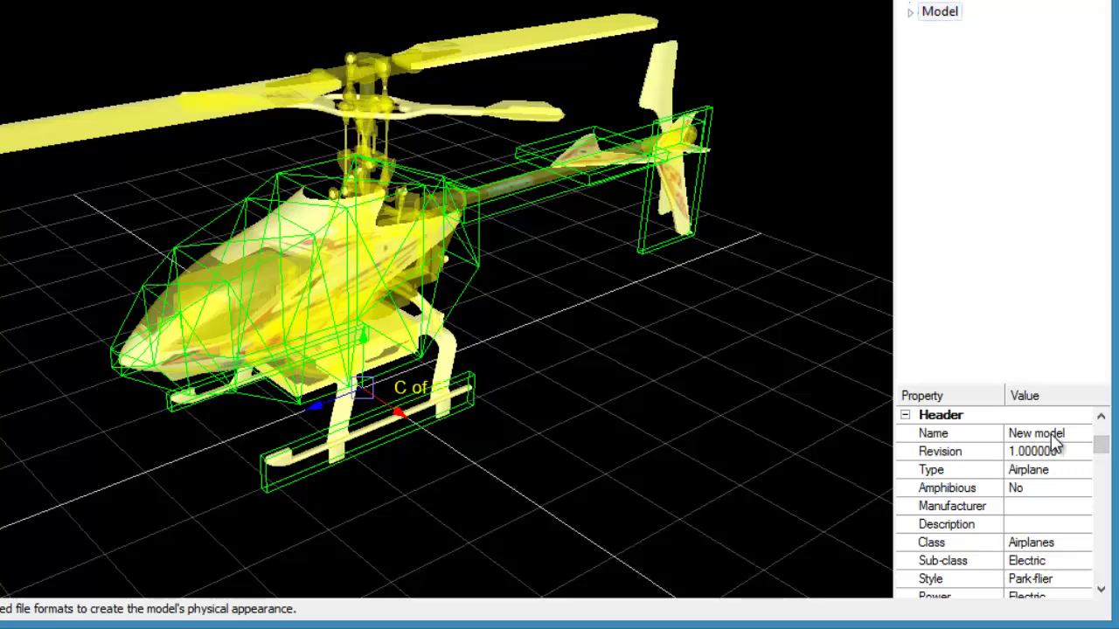
left_click(1078, 435)
left_click(1078, 433)
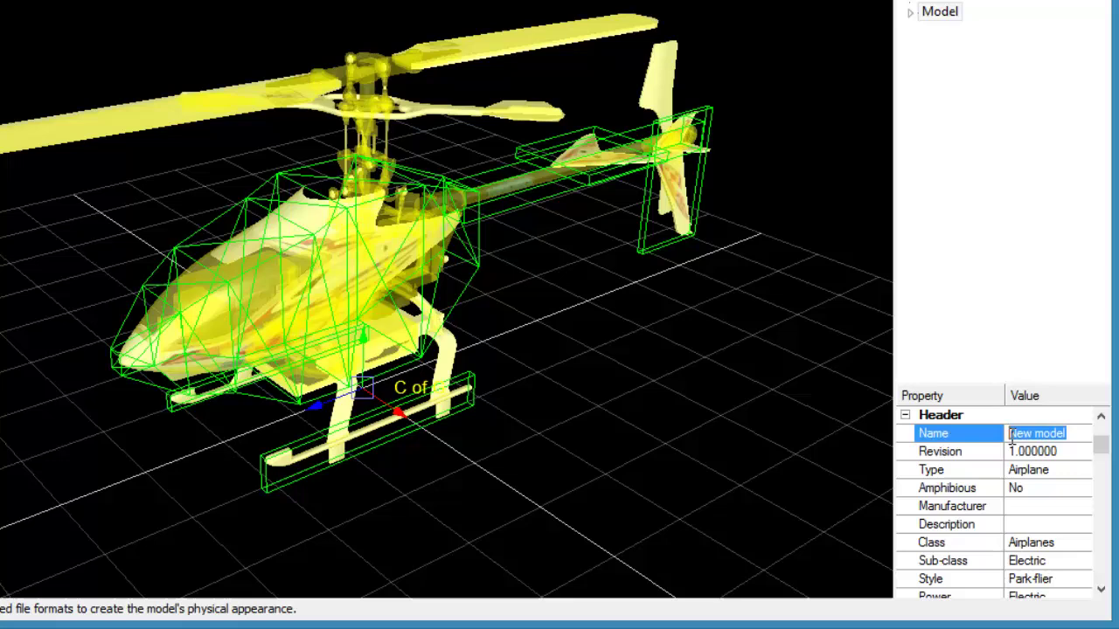
type("Quark SG")
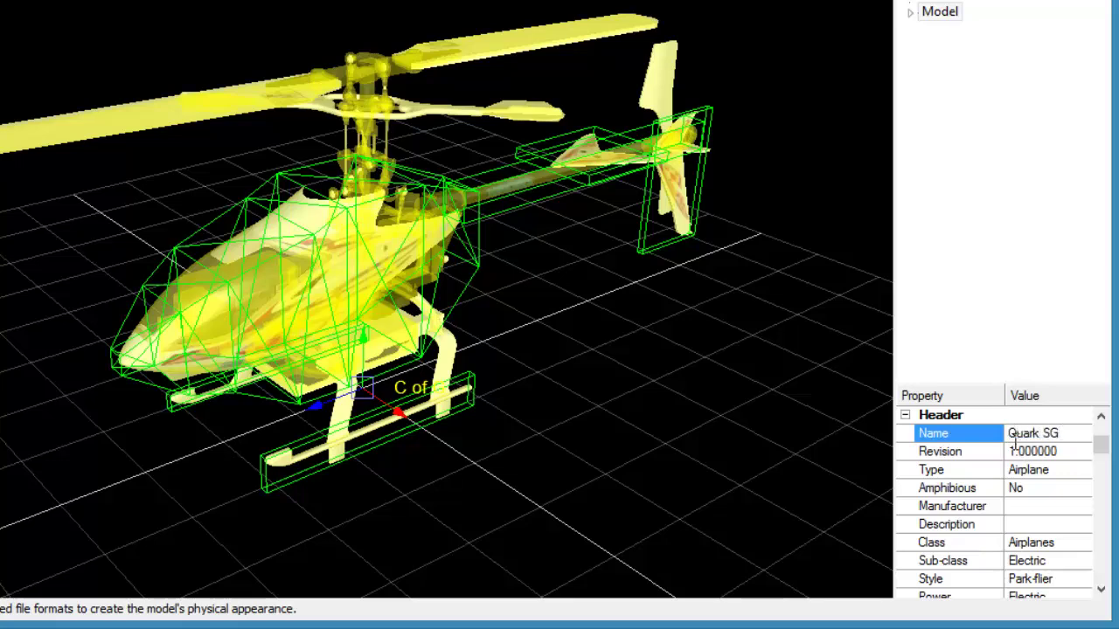
left_click(1088, 472)
left_click(1082, 497)
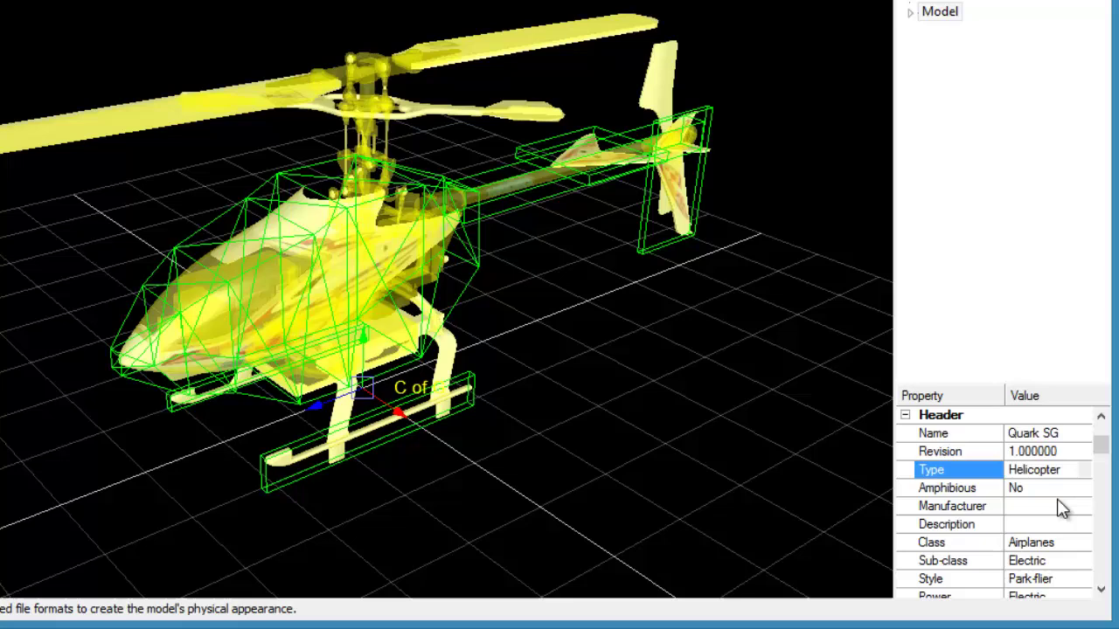
Step: Enter Hirobo as the model's manufacturer and "Micro-electric helicopter" as its description
left_click(1057, 506)
type("Hirobo")
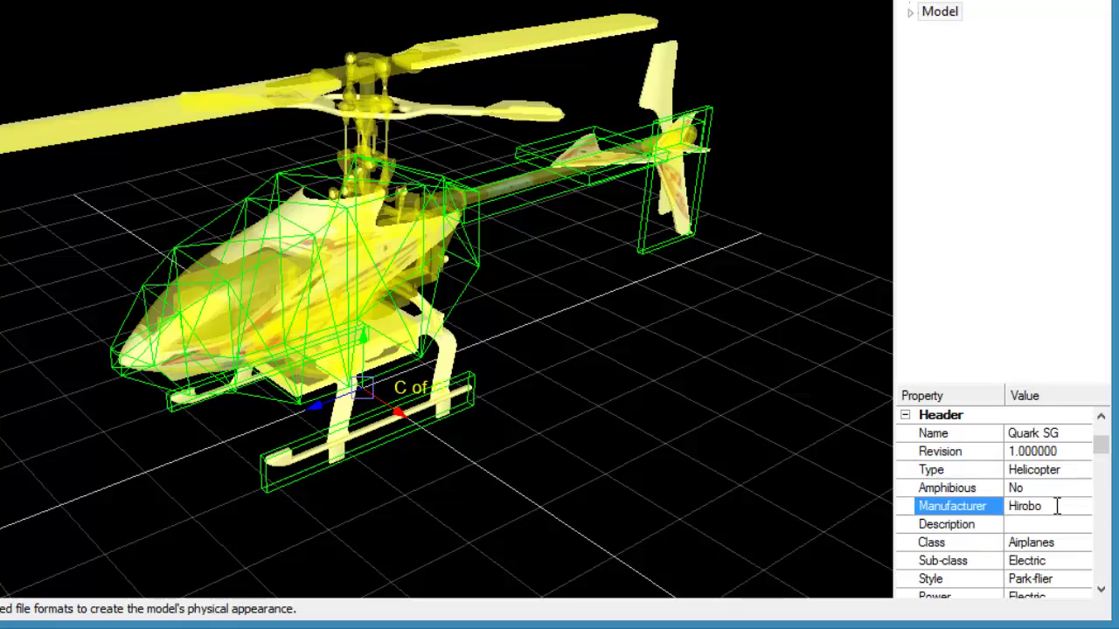
left_click(1057, 522)
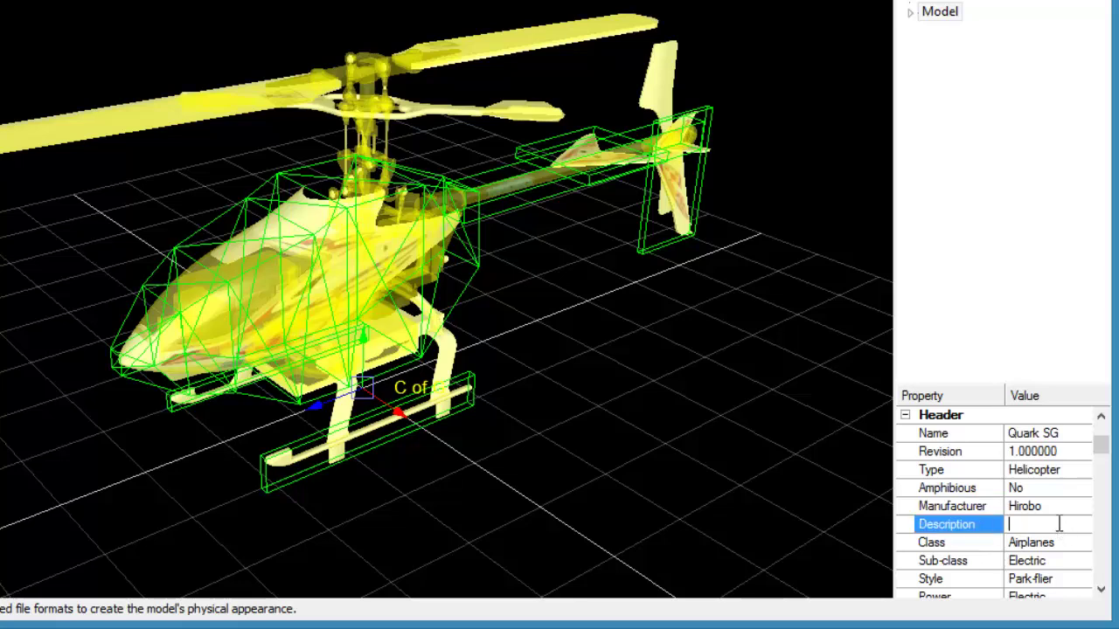
type("Micro-electric")
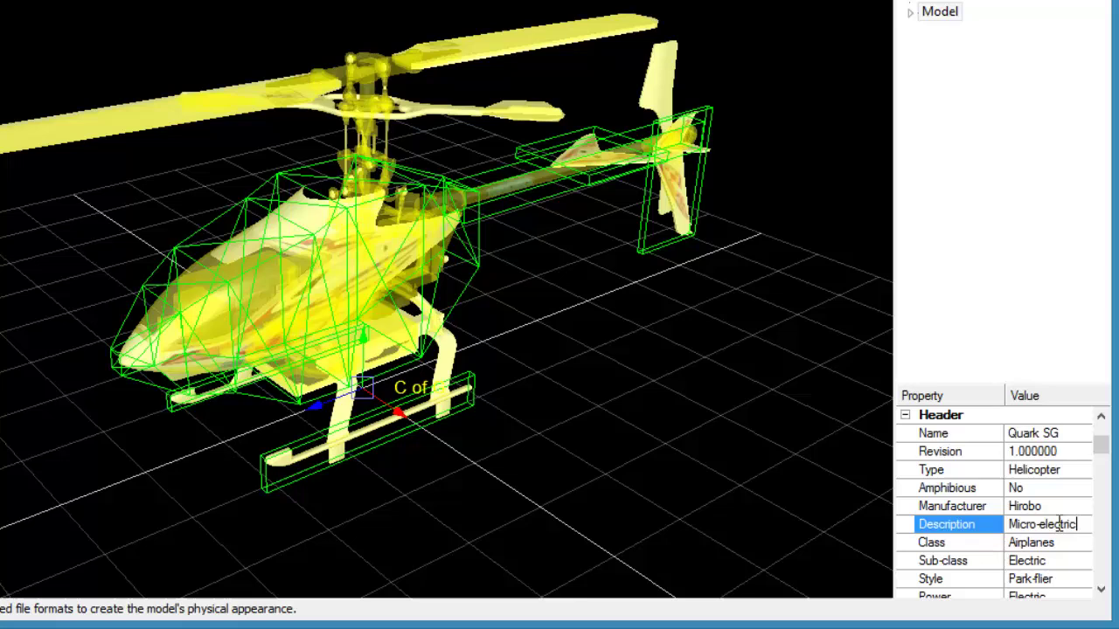
type(" helicopter")
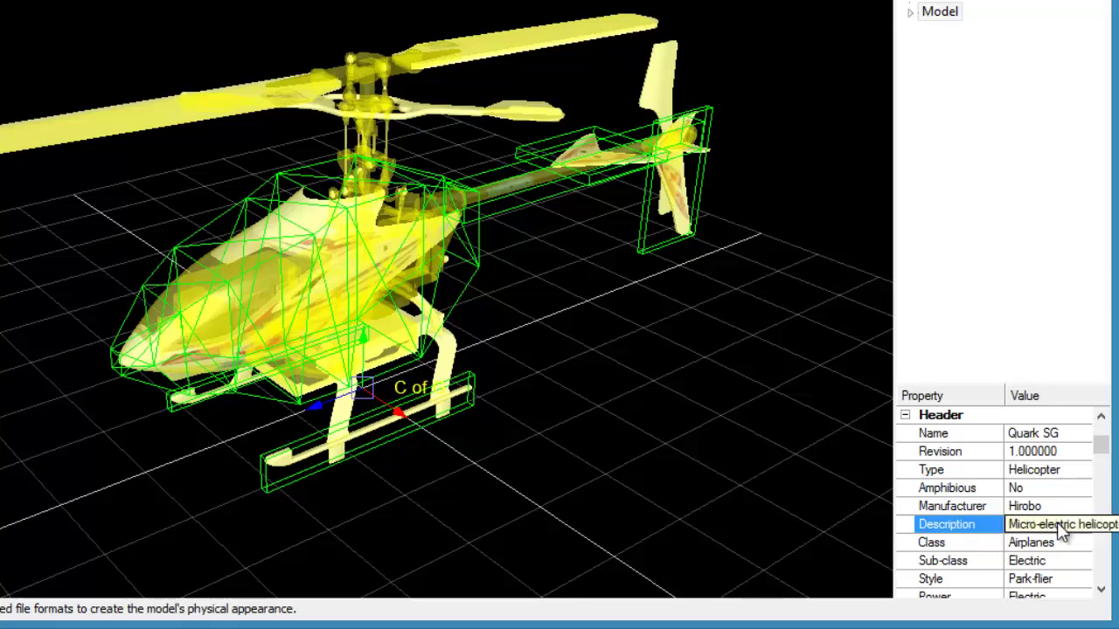
Step: Set the model's class to Helicopters and its style to Trainer
left_click(1099, 591)
left_click(1100, 591)
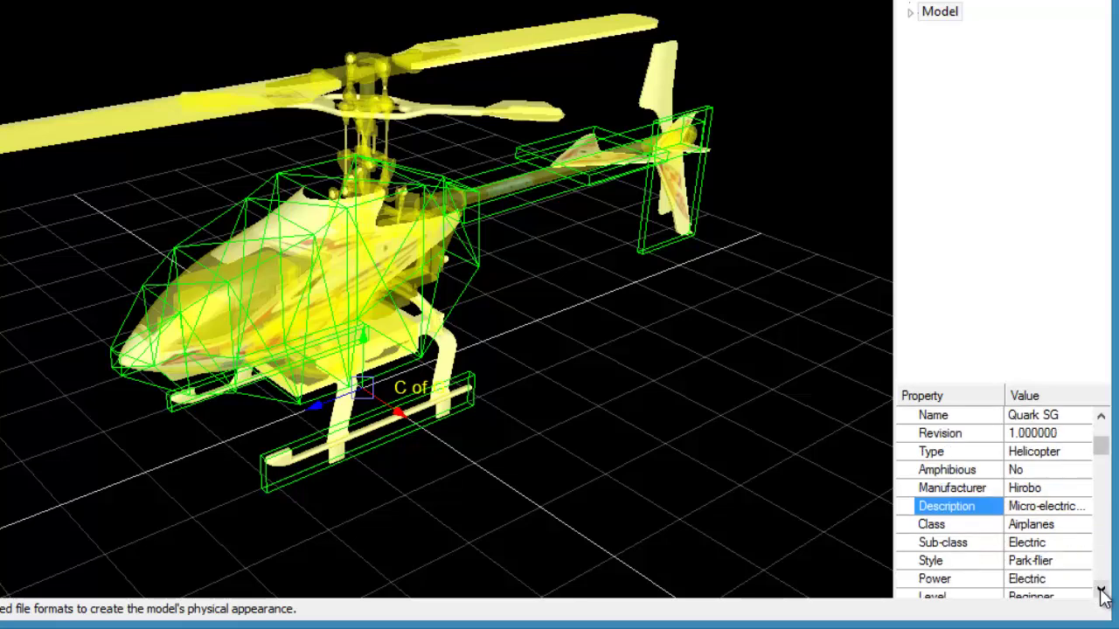
left_click(1100, 591)
left_click(1101, 591)
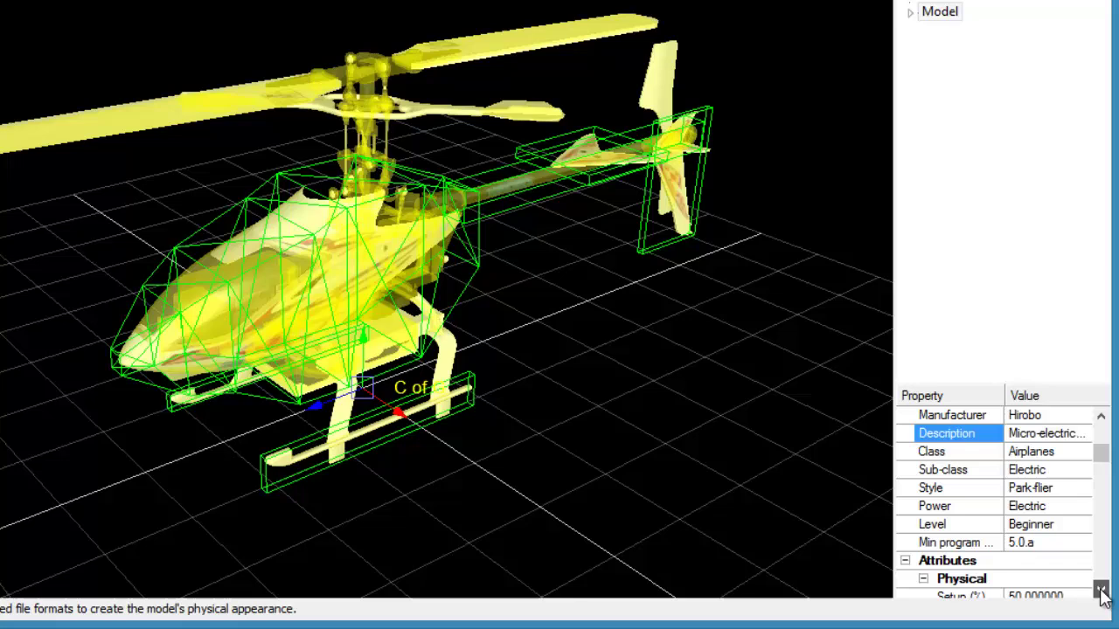
left_click(1087, 452)
left_click(1074, 485)
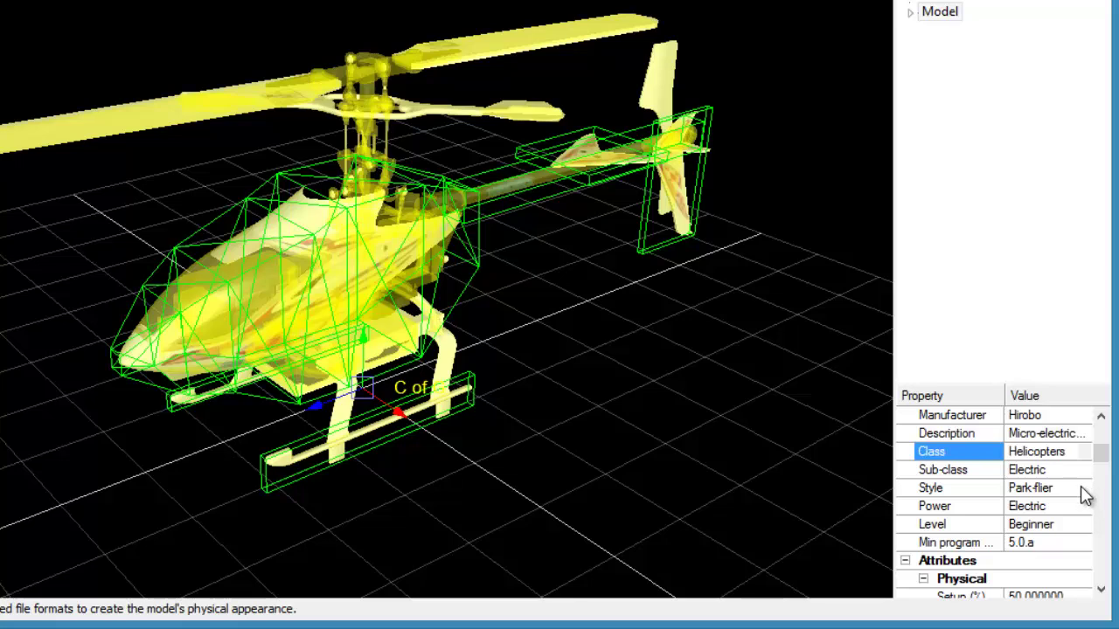
left_click(1084, 492)
left_click(1053, 565)
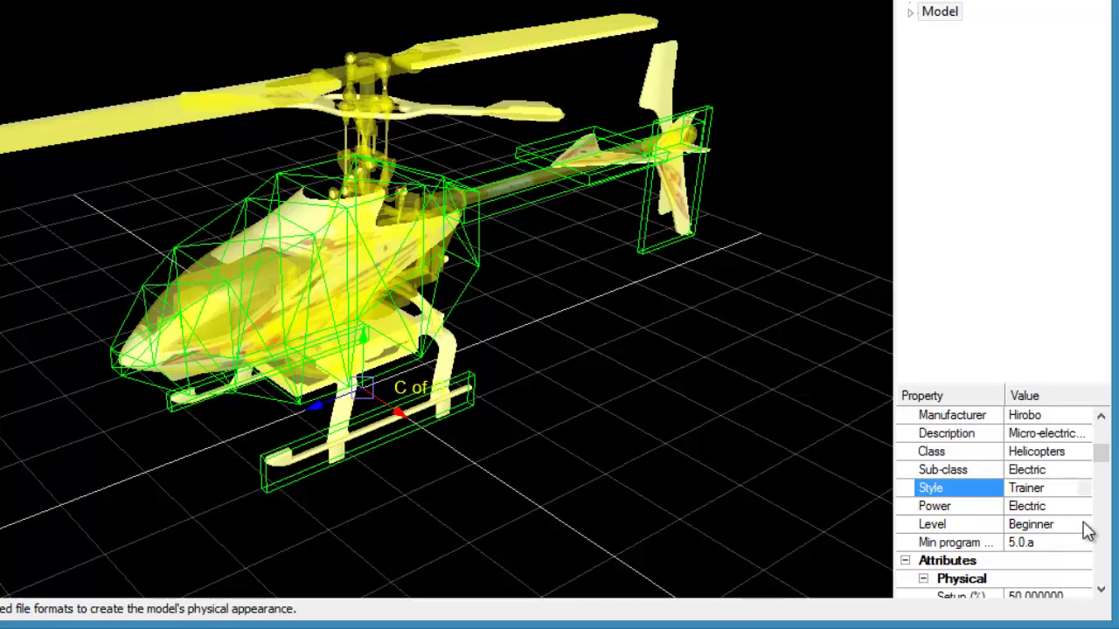
Step: Set the model's size in the Physical attributes to 0.425 m
left_click(1101, 591)
left_click(1102, 591)
left_click(1101, 591)
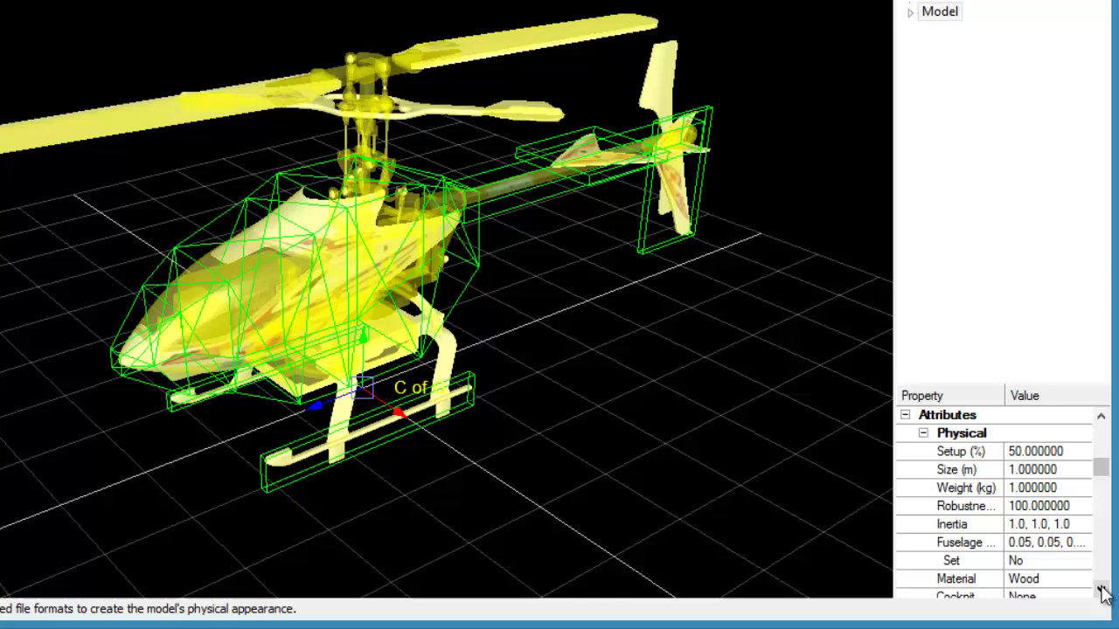
left_click(1101, 591)
left_click(1062, 451)
double_click(1064, 451)
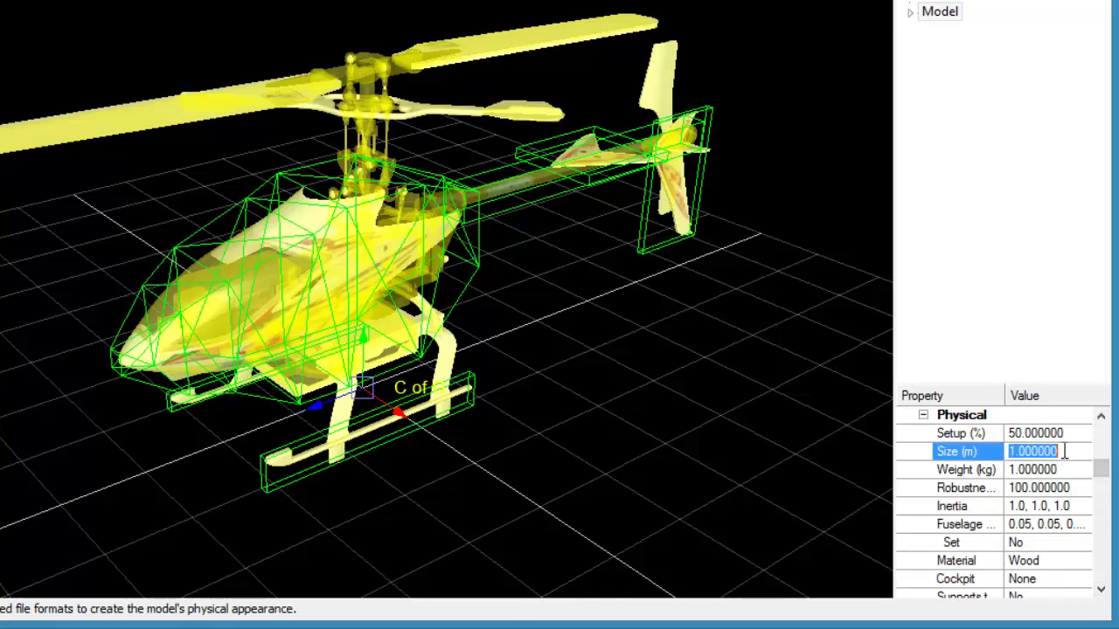
type("0.425")
key("Return")
Step: Set the model's weight to 0.2 kg
left_click(1064, 469)
double_click(1063, 469)
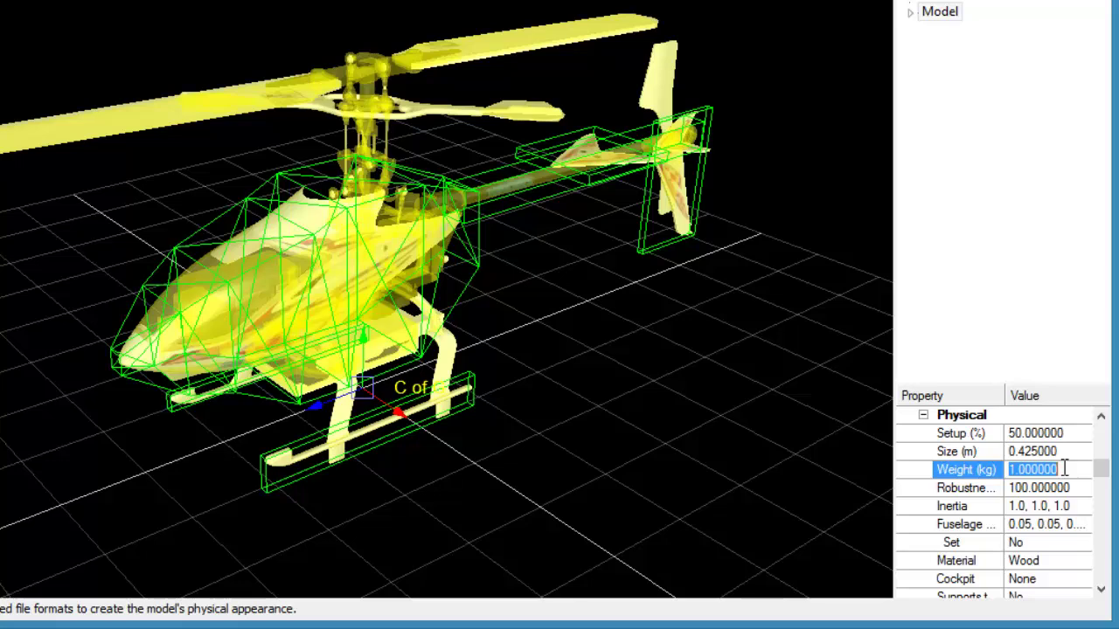
type("0.2")
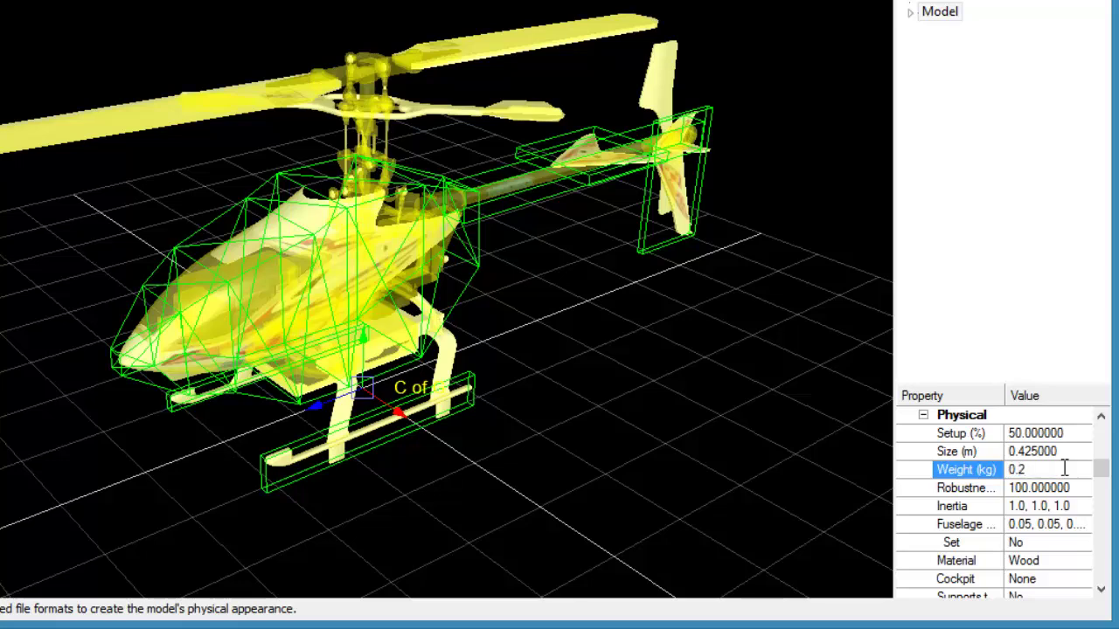
key("Return")
Step: Replace the Fuselage values in the Physical attributes with 0.02, 0.03, 0.03 and set the material to Plastic
left_click(1014, 524)
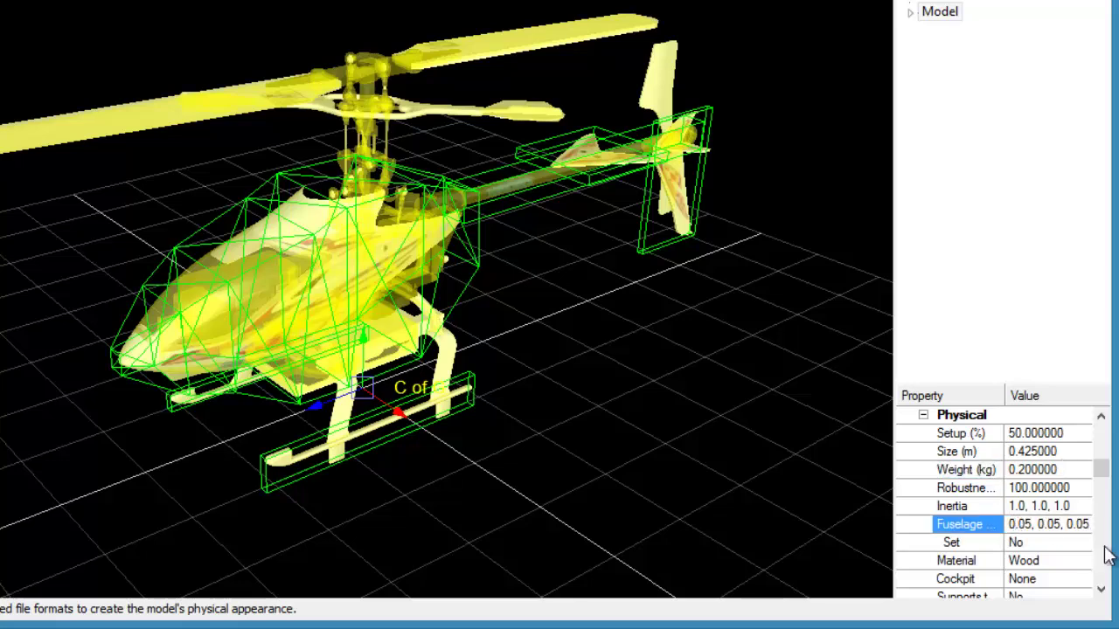
key("Delete")
key("Delete")
key("Delete")
key("Delete")
key("Delete")
key("Delete")
key("Delete")
key("Delete")
key("Delete")
key("Delete")
key("Delete")
key("Delete")
key("Delete")
key("Delete")
key("Delete")
key("Delete")
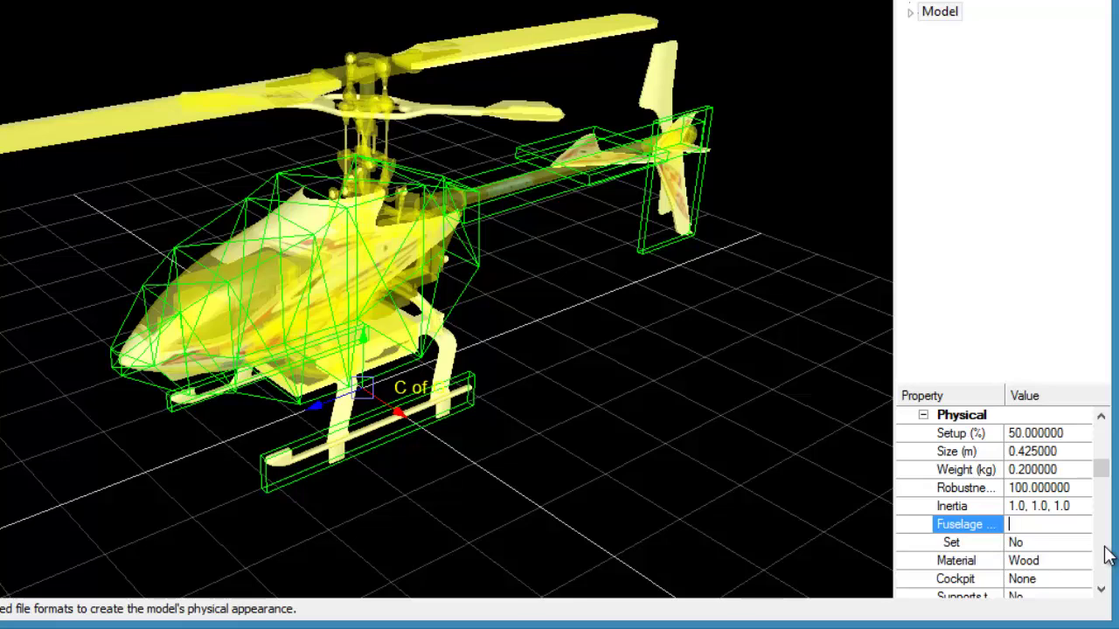
type("0.02, 0.03, 0.03")
key("Return")
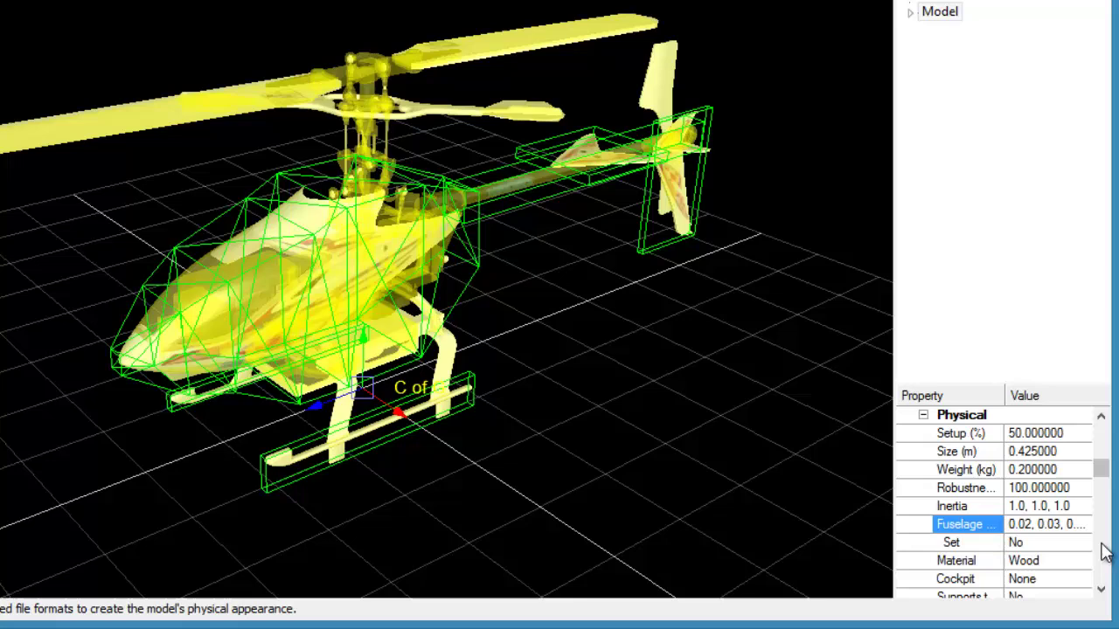
left_click(1087, 563)
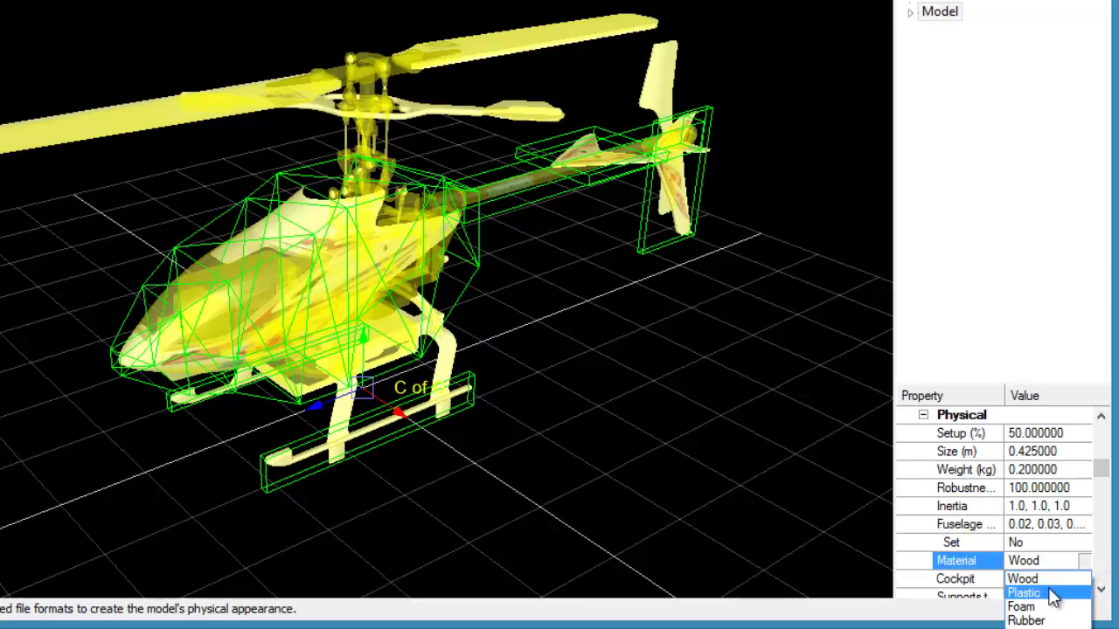
left_click(1057, 592)
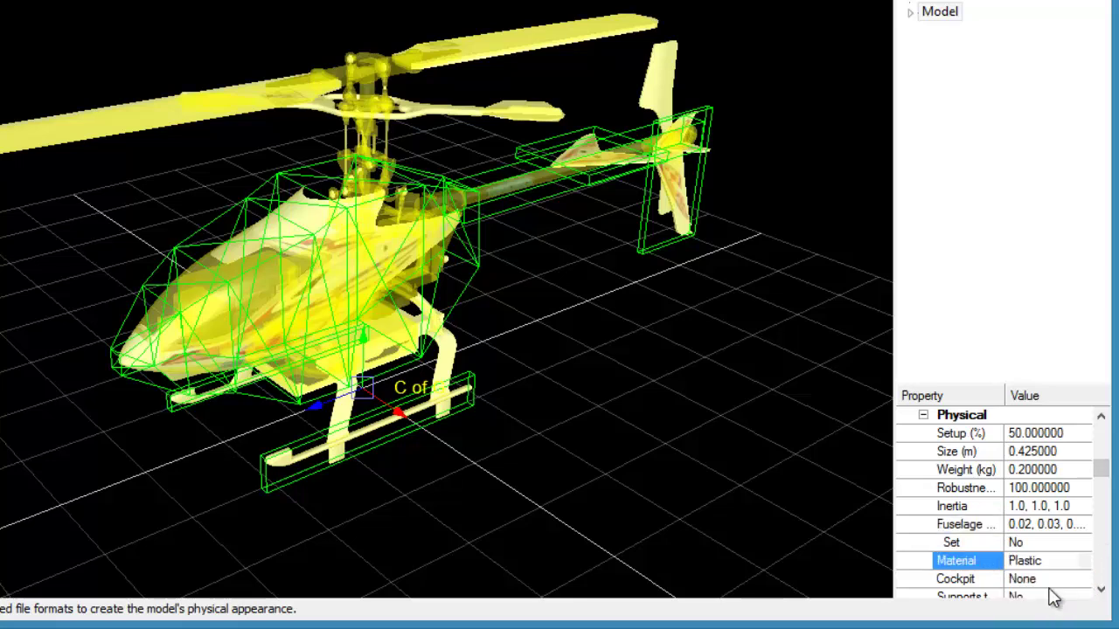
Step: Set the model's cockpit to Helicopter and the "Supports t..." attribute directly below it to Yes
left_click_drag(1099, 465, 1092, 477)
left_click(1088, 473)
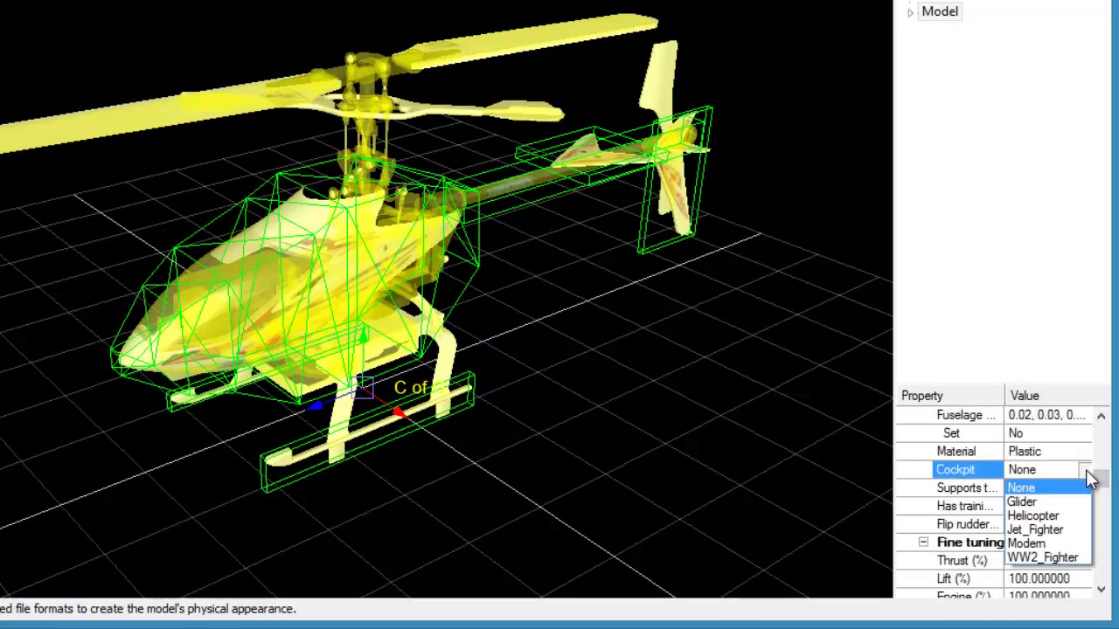
left_click(1075, 516)
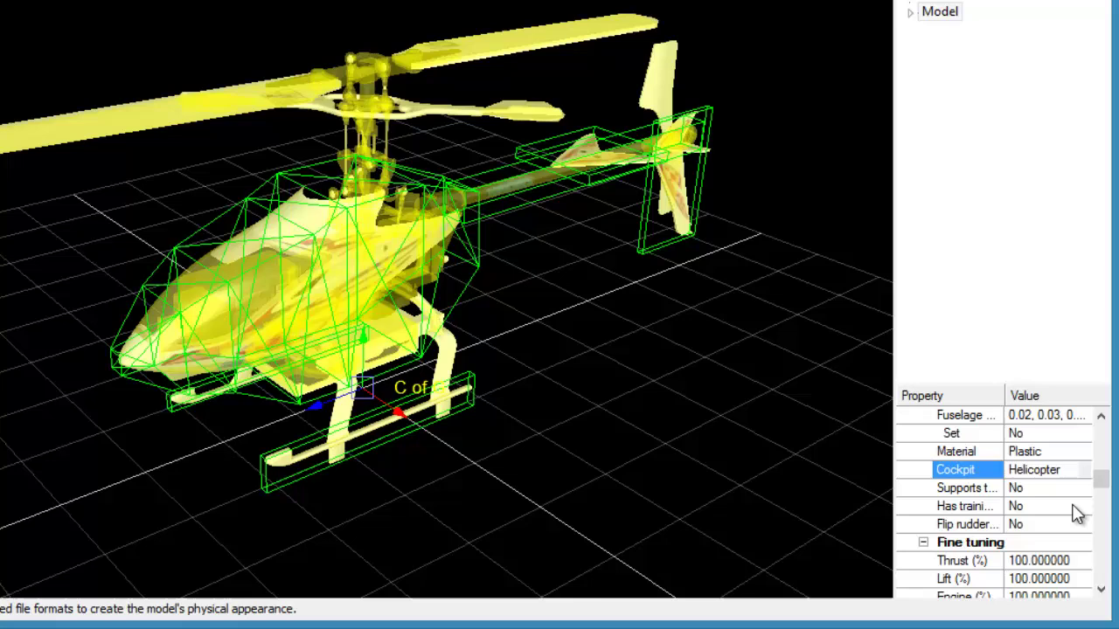
left_click(1081, 488)
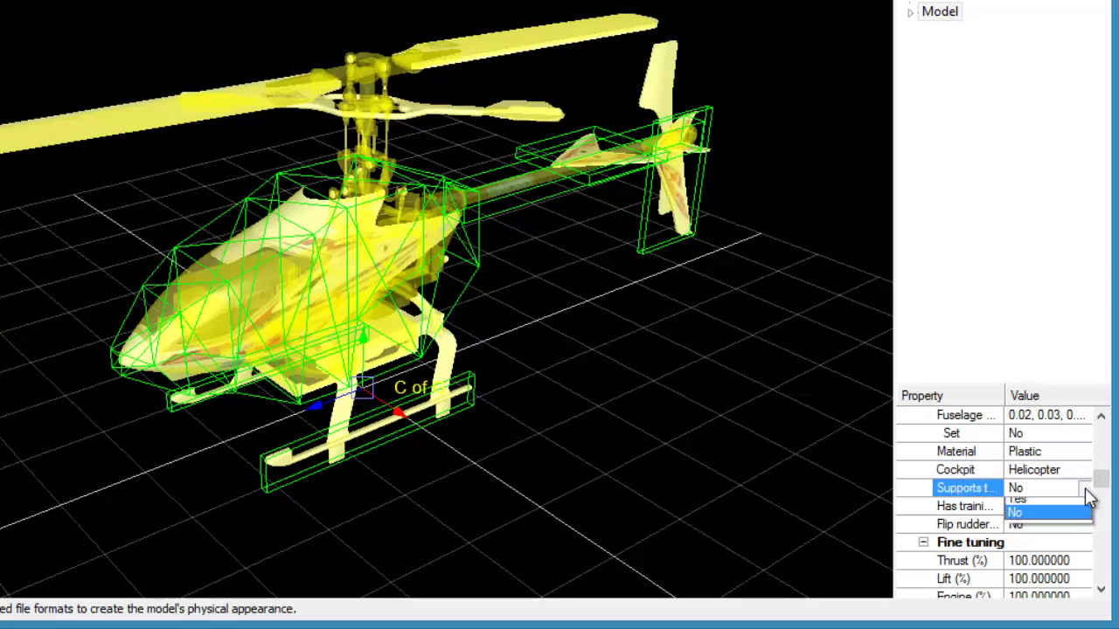
left_click(1051, 511)
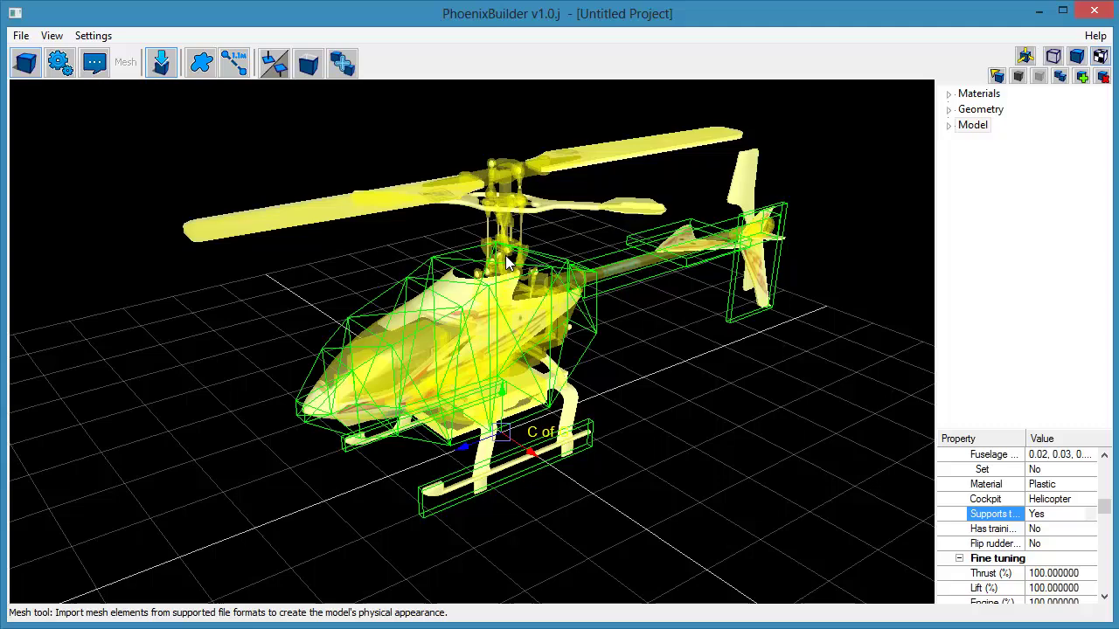
Step: Raise the C of G marker along the vertical axis into the middle of the fuselage, directly below the main rotor mast
middle_click_drag(664, 439, 595, 380)
key("space")
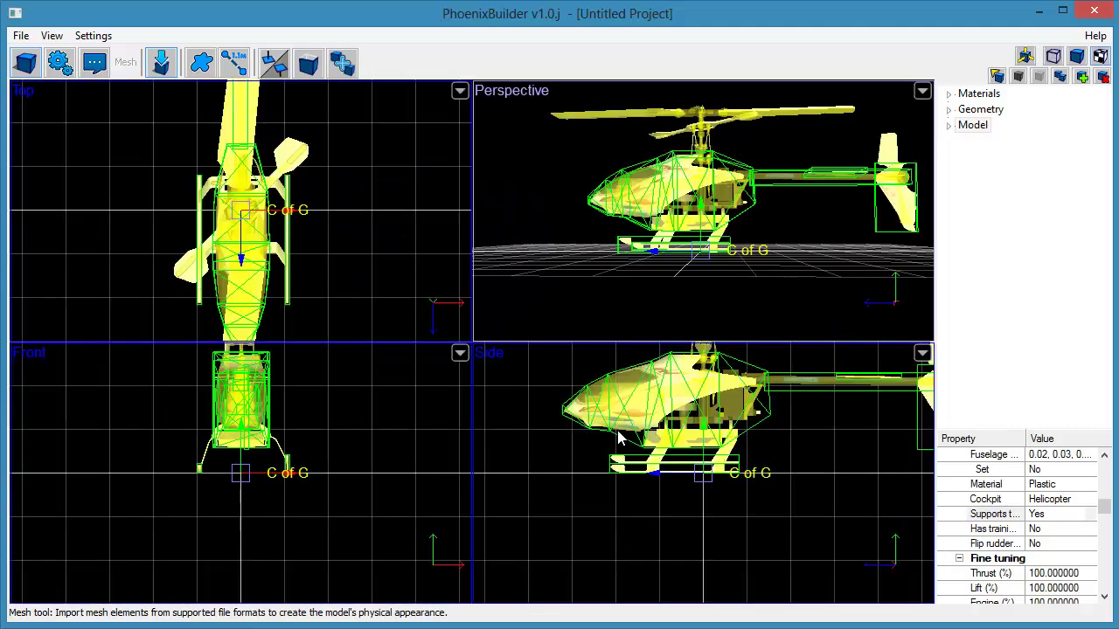
key("q")
scroll(423, 315, "up", 5)
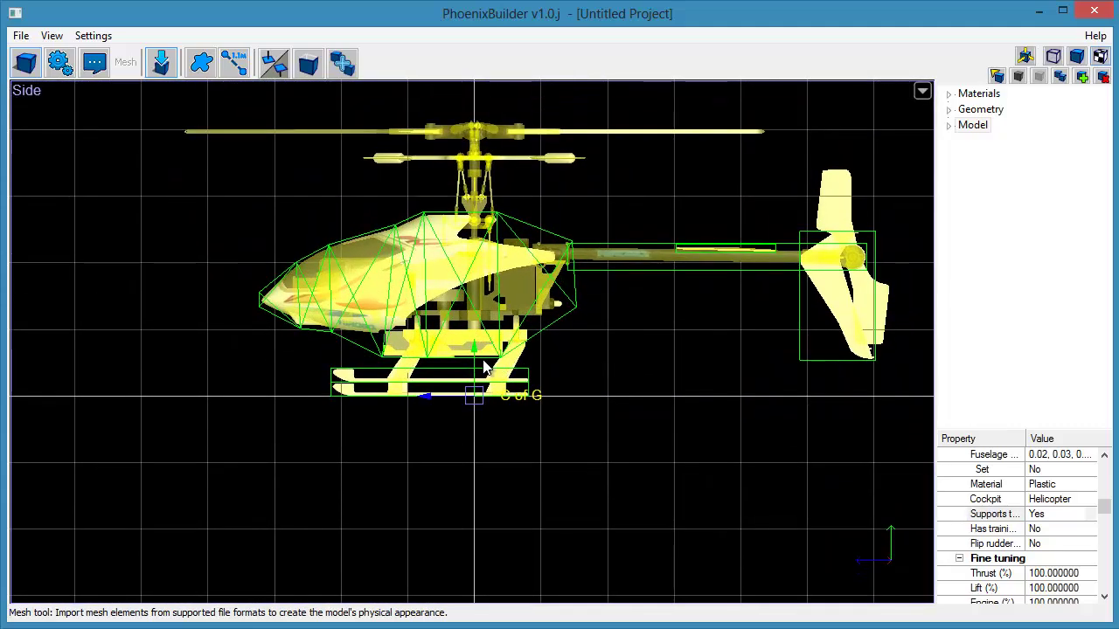
left_click_drag(476, 354, 491, 236)
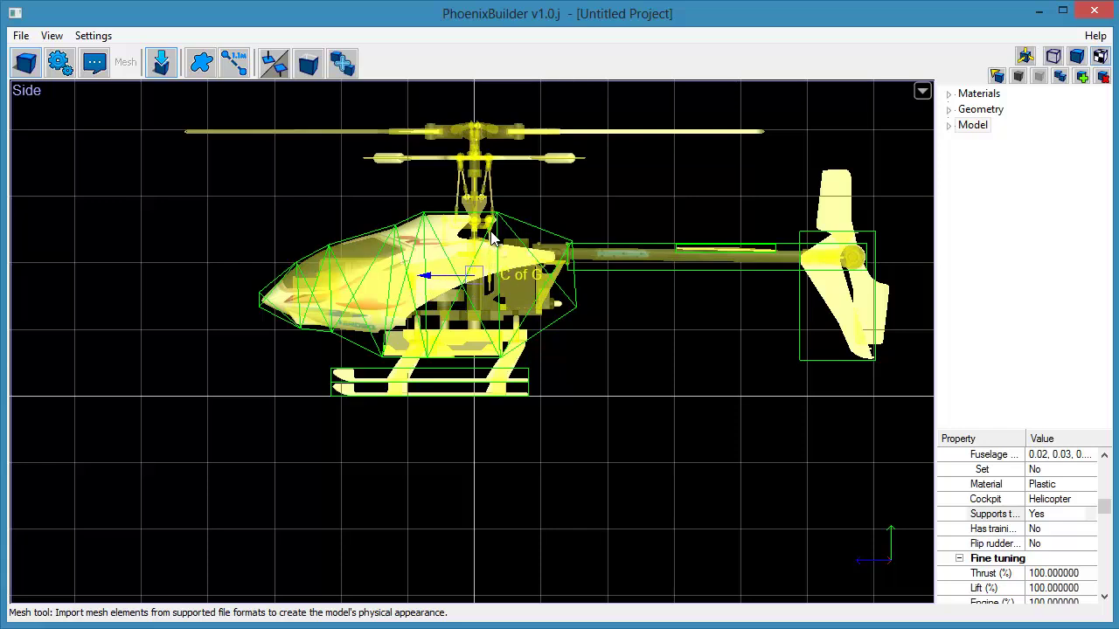
double_click(637, 453)
double_click(704, 334)
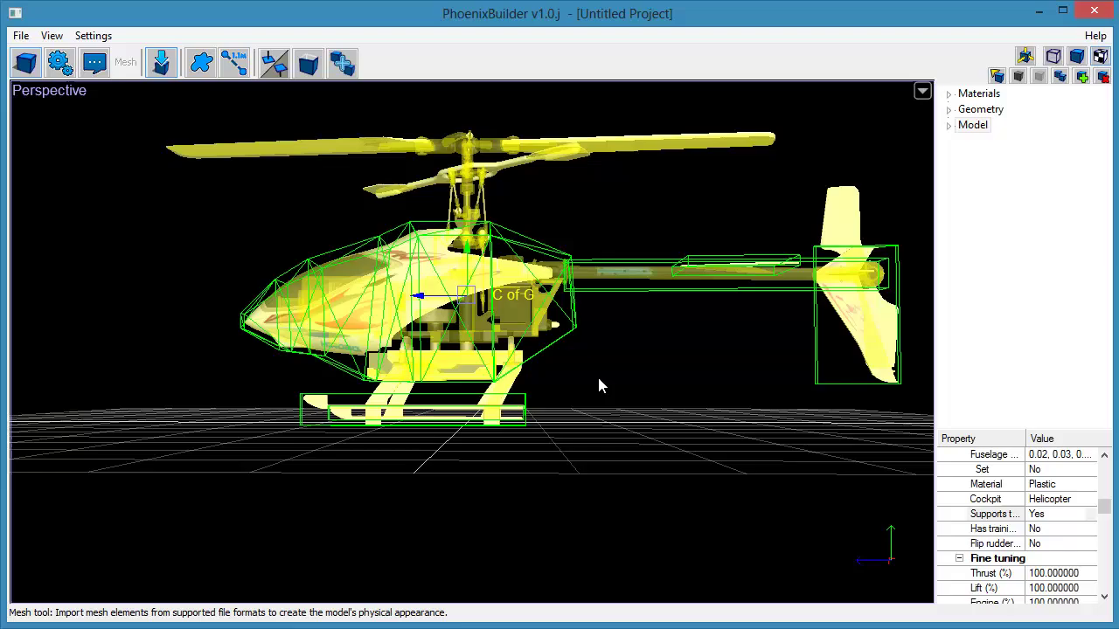
middle_click_drag(598, 379, 742, 398)
right_click_drag(742, 398, 654, 410)
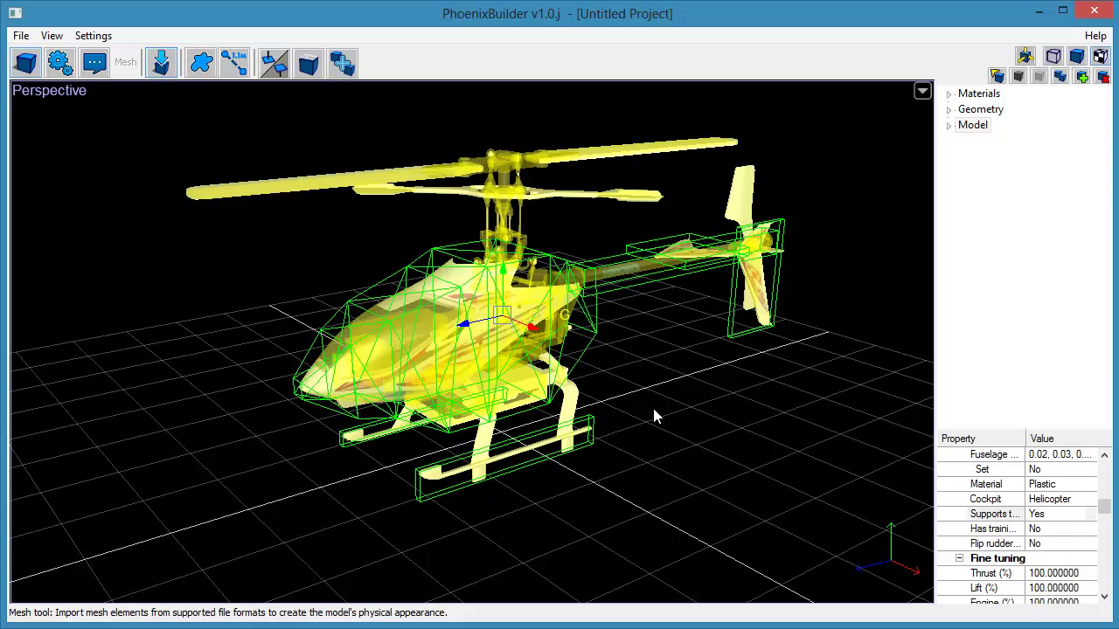
Step: Switch to the Physics tool and add a main rotor to the model
left_click(60, 63)
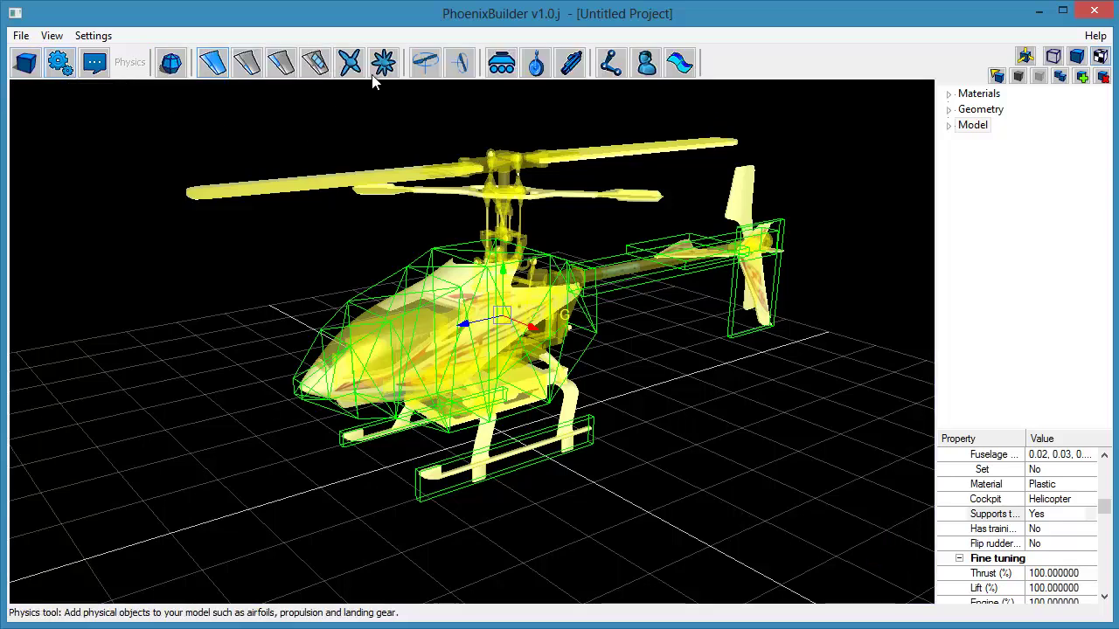
left_click(434, 74)
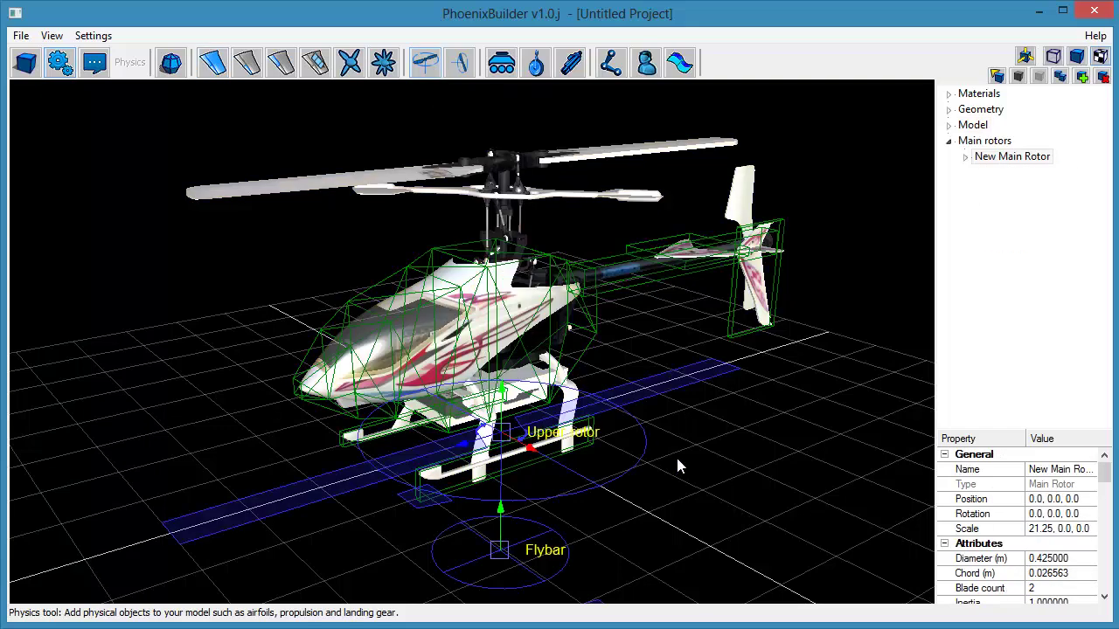
middle_click_drag(676, 456, 647, 445)
scroll(675, 438, "down", 1)
left_click_drag(647, 453, 683, 458)
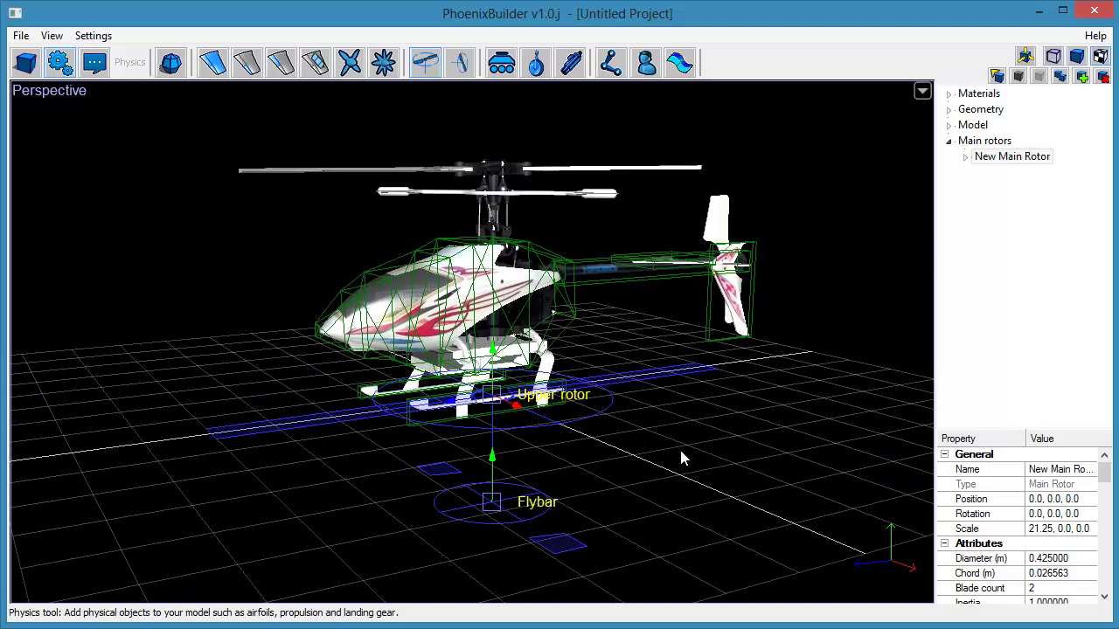
Step: In the side view, raise the upper rotor marker to the height of the helicopter's main blades
key("space")
key("space")
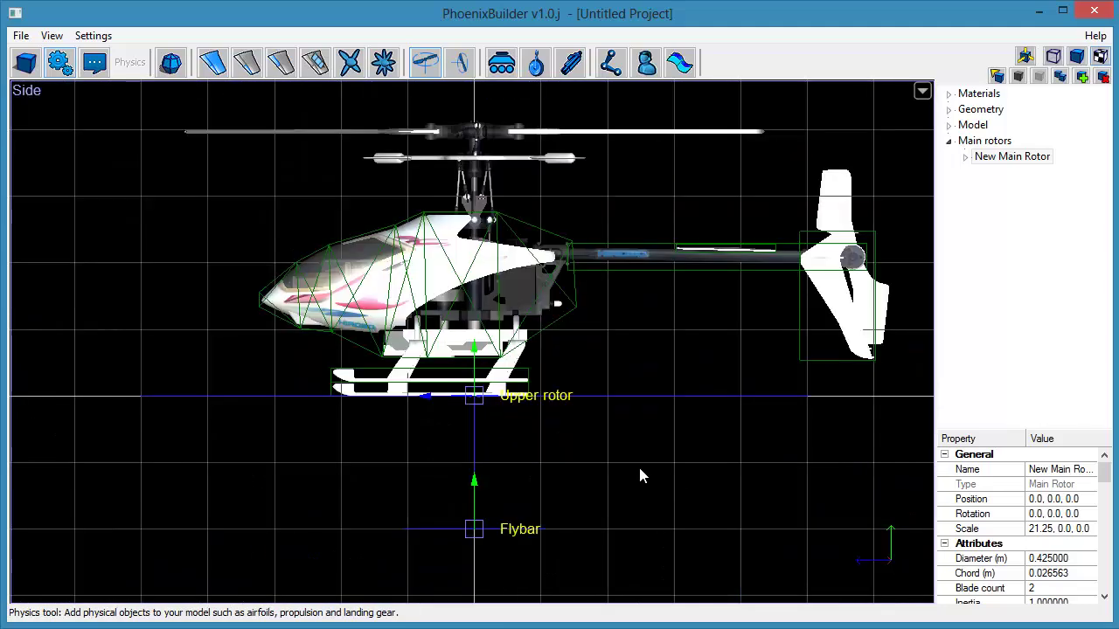
middle_click_drag(520, 427, 532, 447)
left_click_drag(514, 377, 539, 115)
key("space")
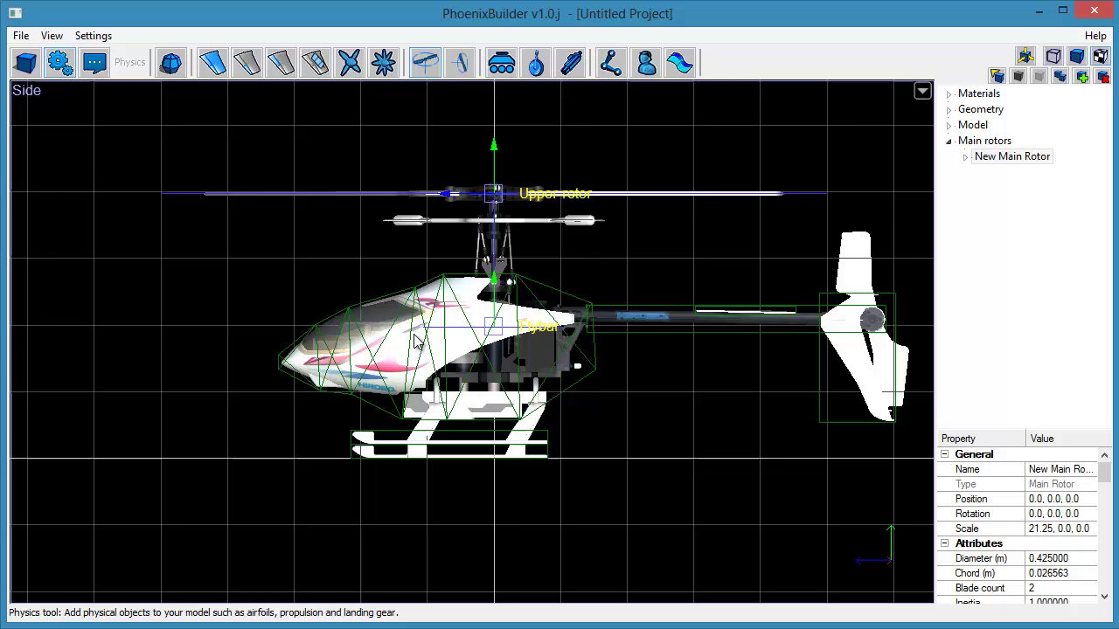
Step: In the front view, raise the flybar marker to line up with the modelled flybar paddles
key("space")
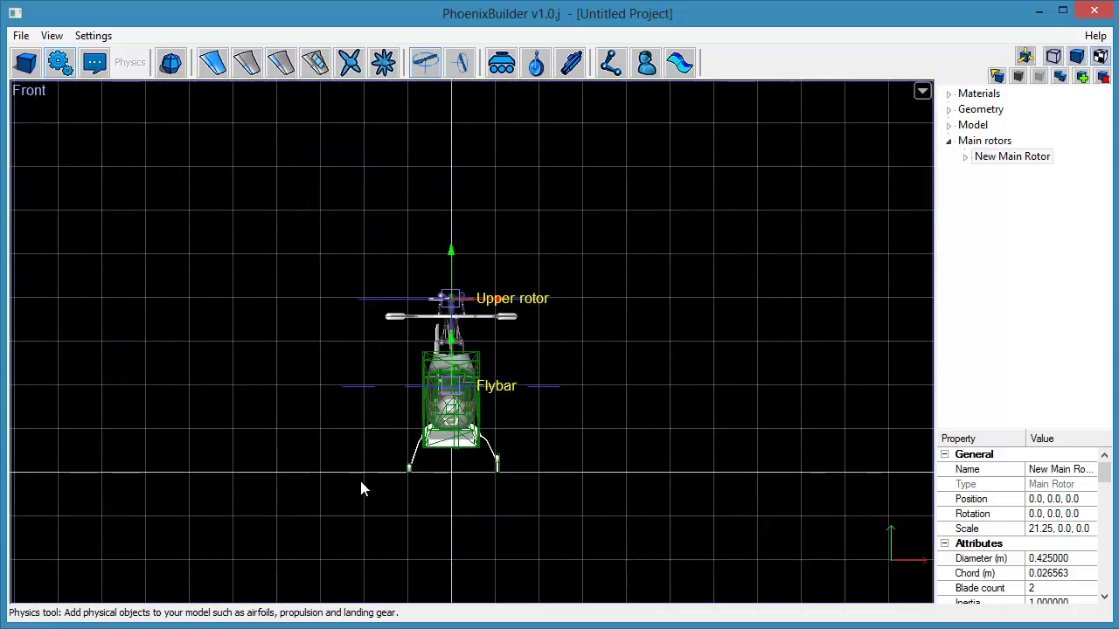
scroll(360, 477, "up", 3)
left_click_drag(429, 389, 454, 249)
key("space")
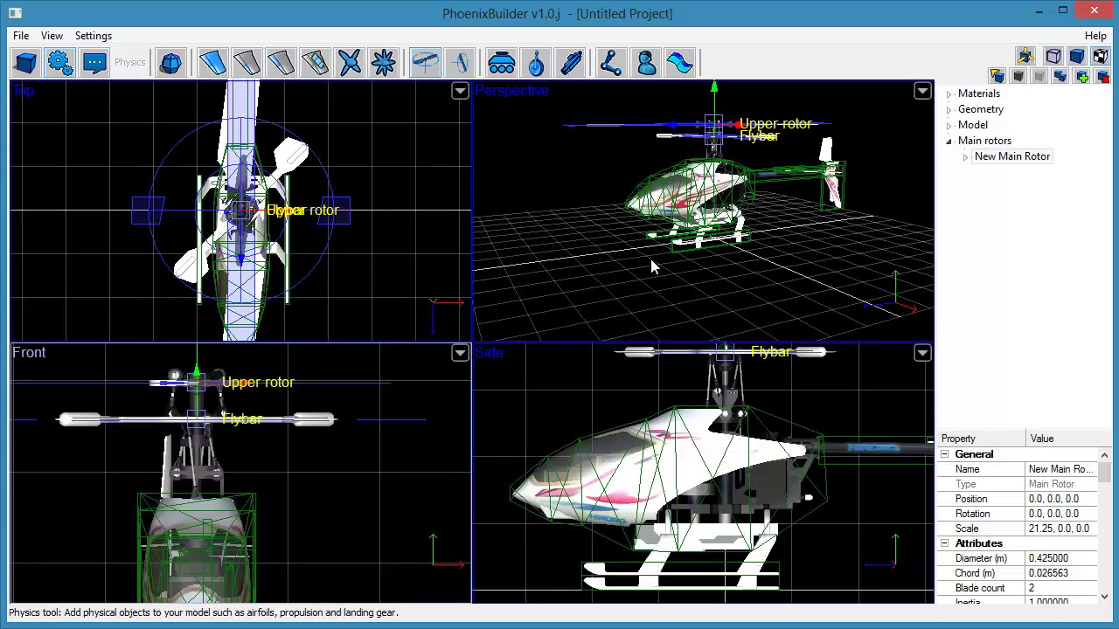
Step: Enlarge the upper rotor disc to a scale of about 43.7 so it roughly spans the main blades
key("space")
middle_click_drag(524, 395, 737, 394)
middle_click_drag(511, 306, 533, 401)
scroll(540, 329, "up", 2)
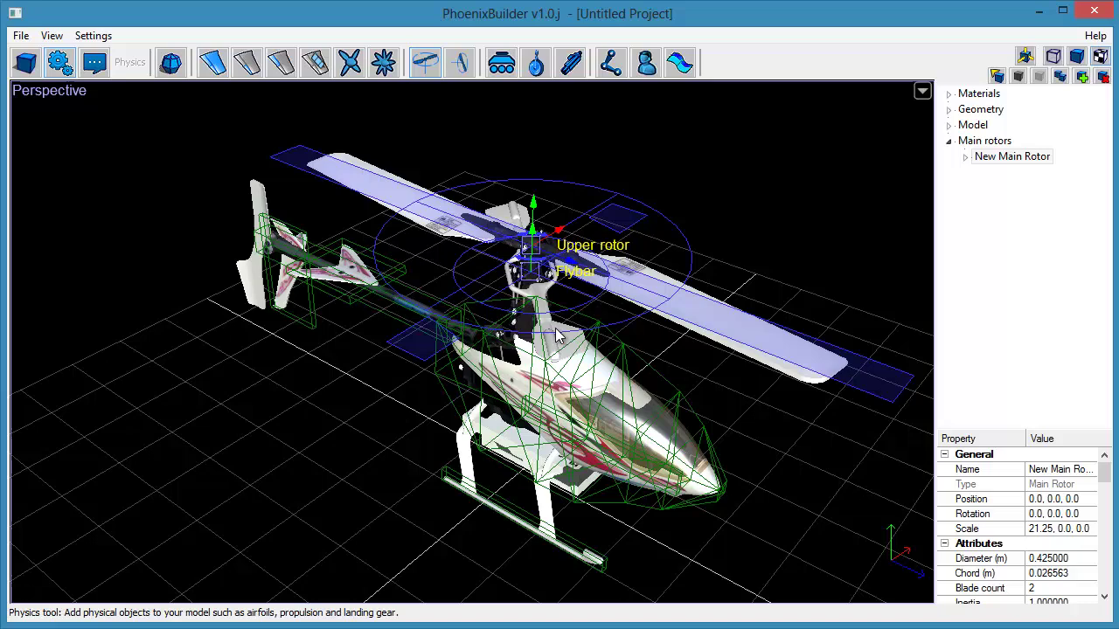
middle_click_drag(577, 325, 550, 345)
key("ctrl")
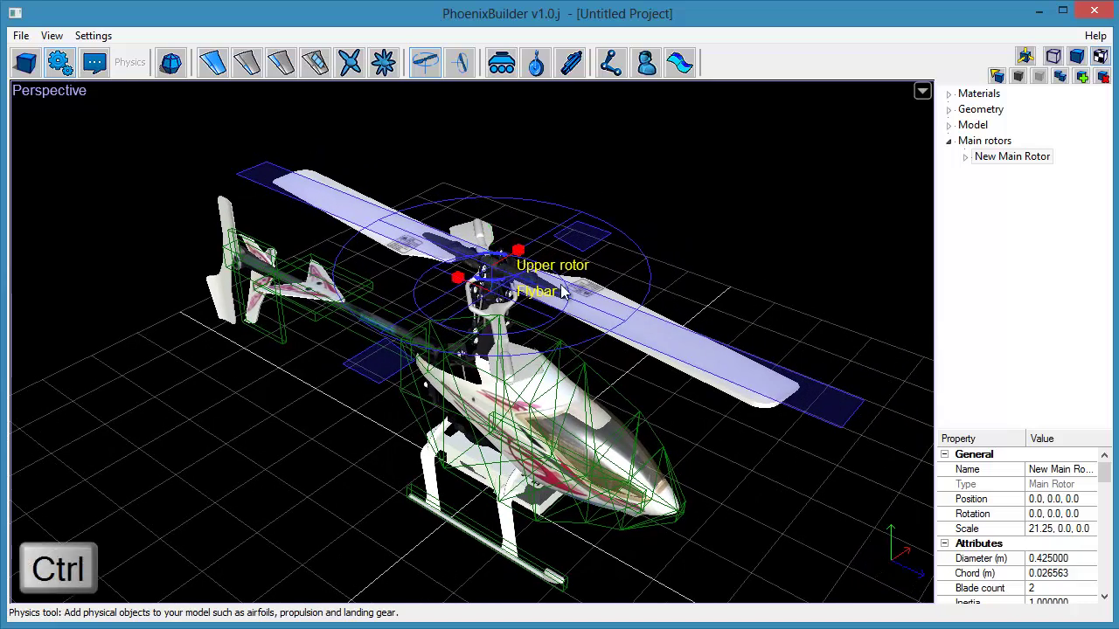
left_click_drag(523, 249, 553, 249, "ctrl")
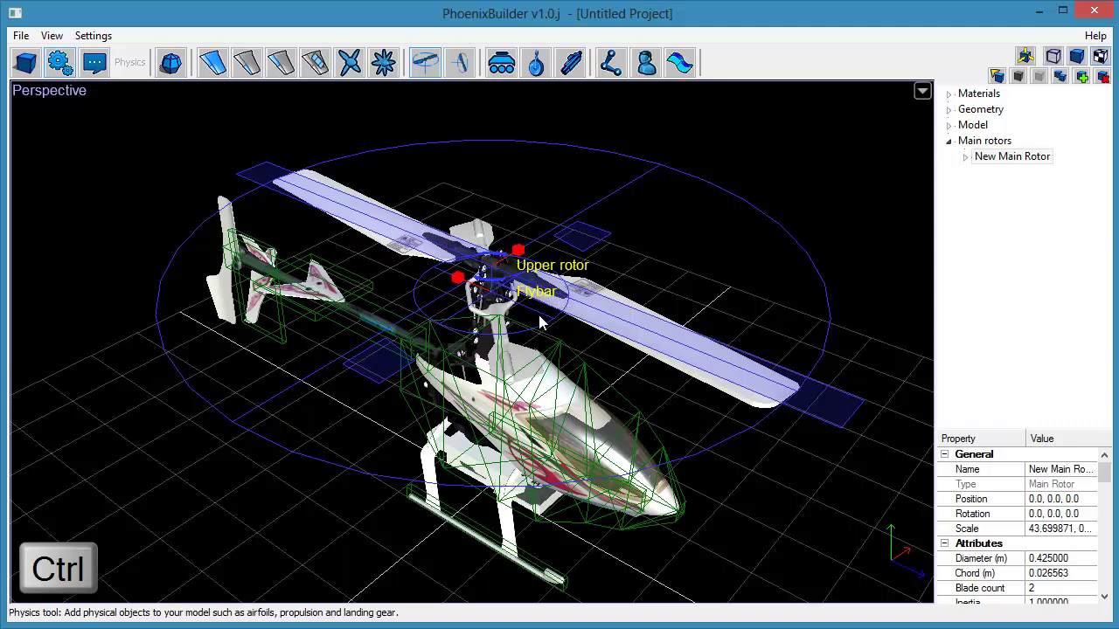
Step: Enlarge the flybar disc until it reaches the outer ends of the modelled flybar paddles
middle_click_drag(511, 450, 673, 434)
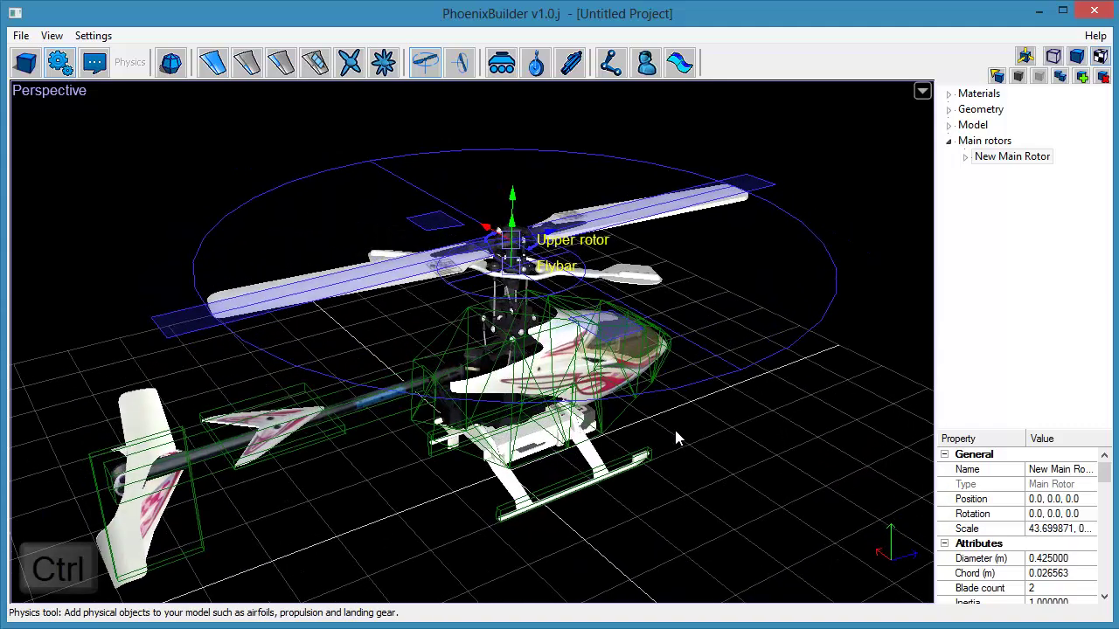
left_click_drag(471, 278, 435, 294, "ctrl")
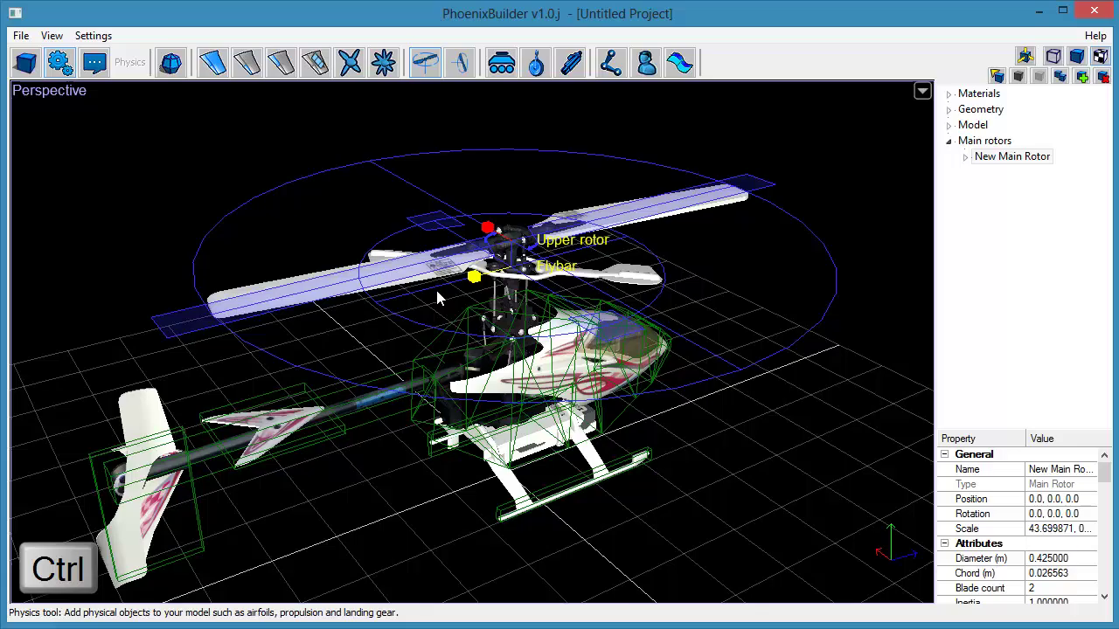
middle_click_drag(740, 451, 602, 449)
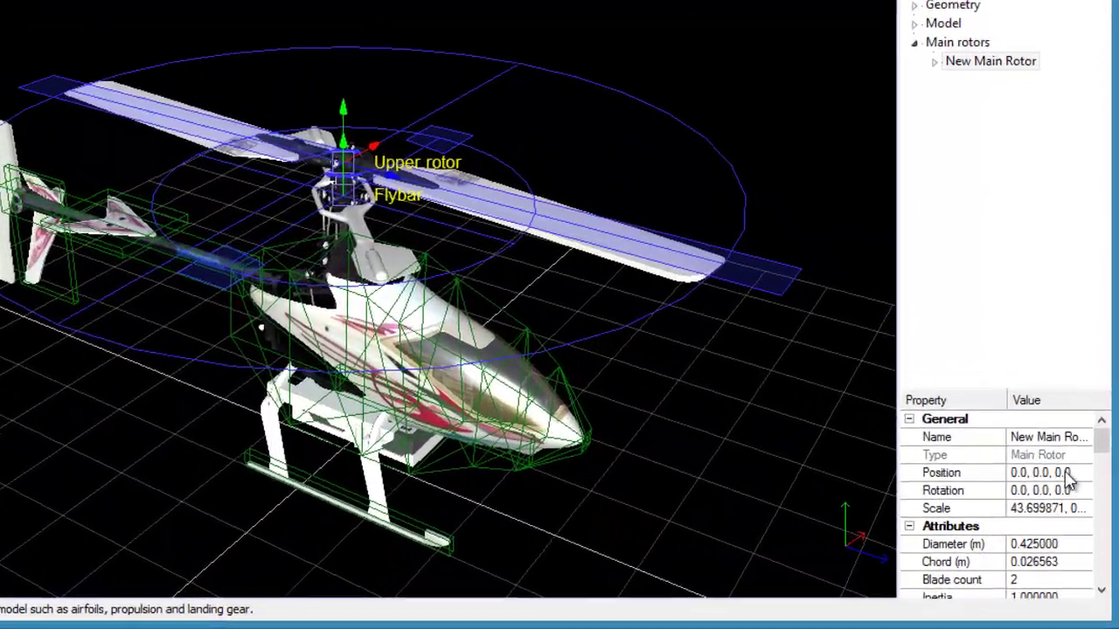
Step: Set the main rotor's diameter to 0.373 m and its chord to 0.04 m
mouse_move(1098, 452)
left_mouse_down()
mouse_move(1100, 439)
mouse_move(1104, 463)
left_mouse_up()
left_click(1021, 431)
left_click_drag(1019, 432, 1069, 429)
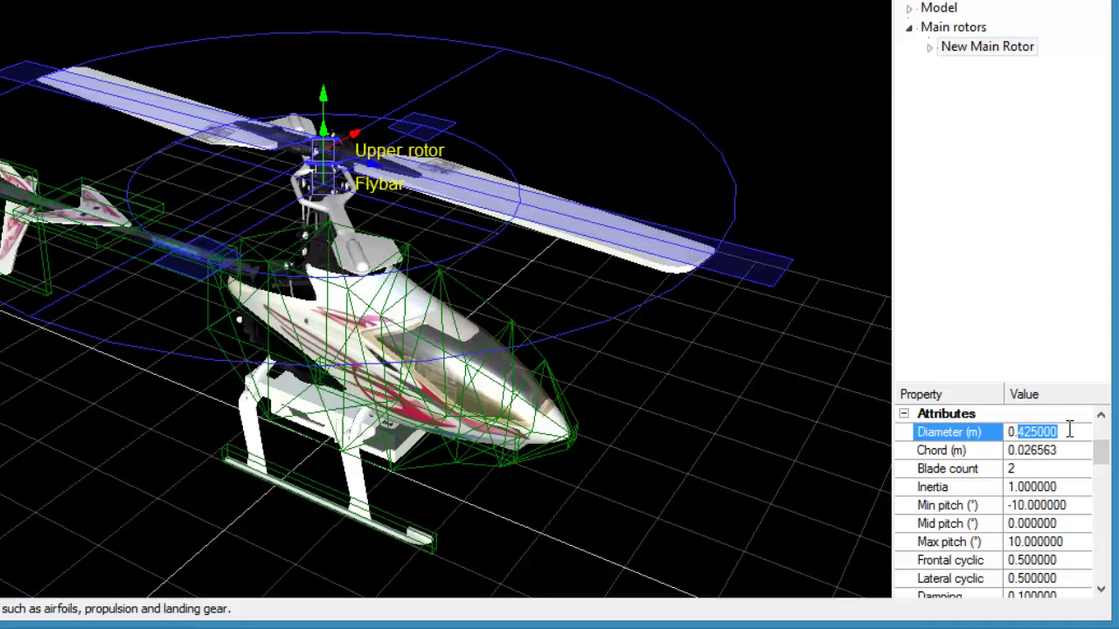
type("373")
key("Return")
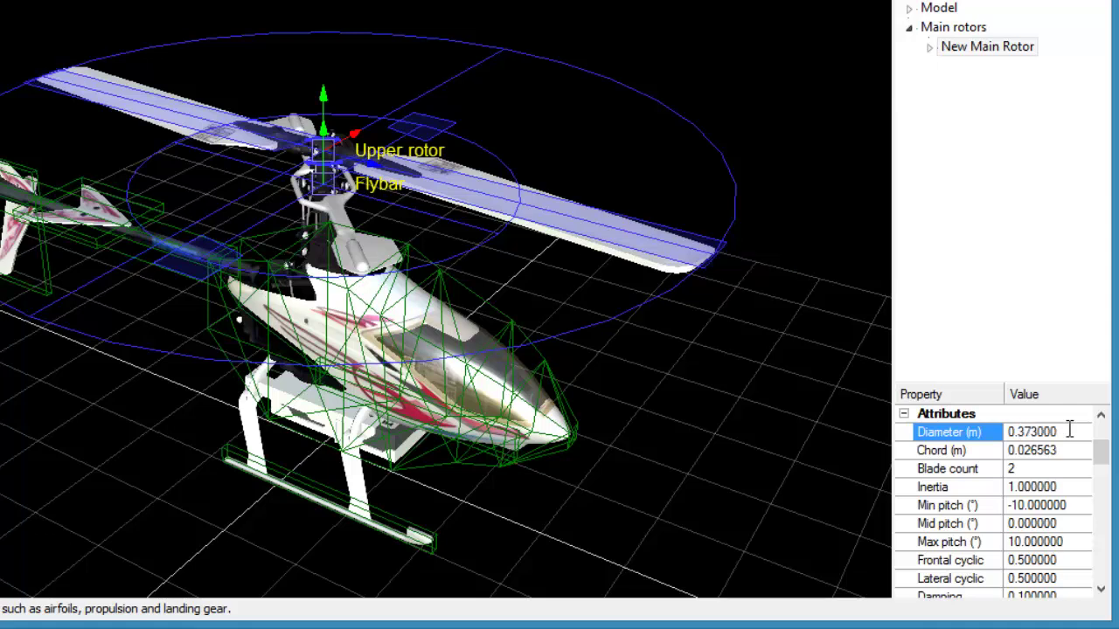
left_click(1060, 451)
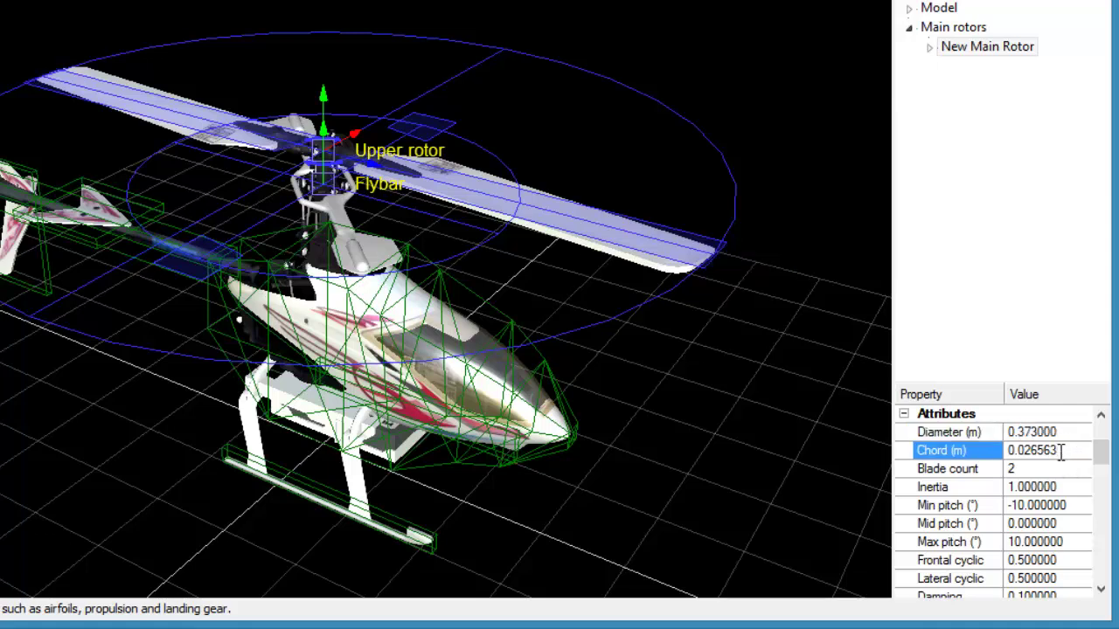
double_click(1060, 451)
type("0.04")
key("Return")
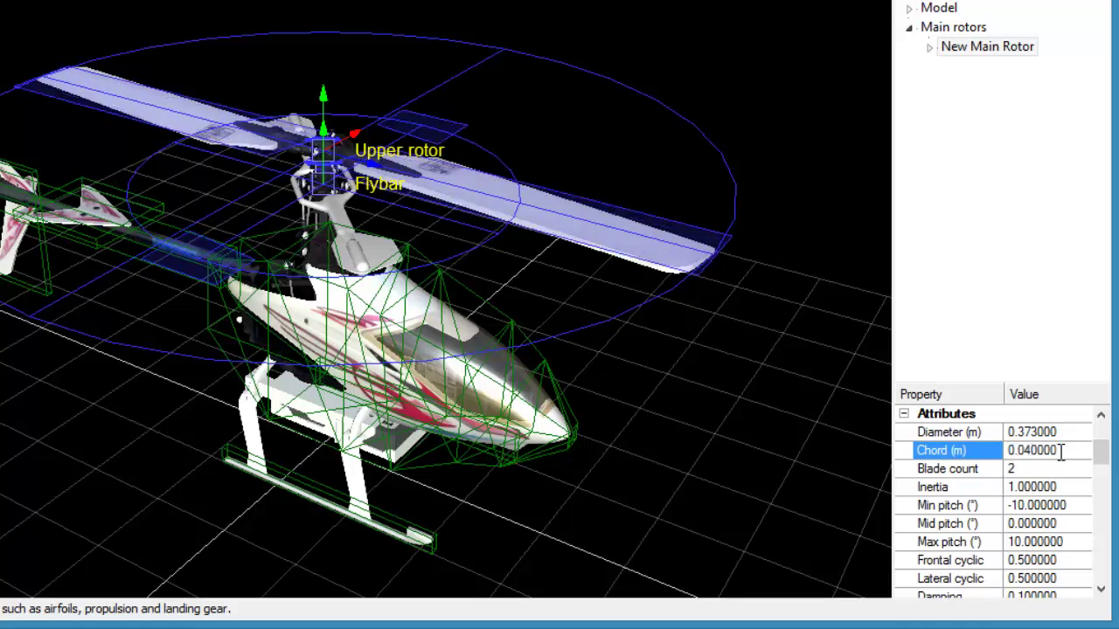
Step: Set the main rotor's inertia to 0.1
left_click(1067, 487)
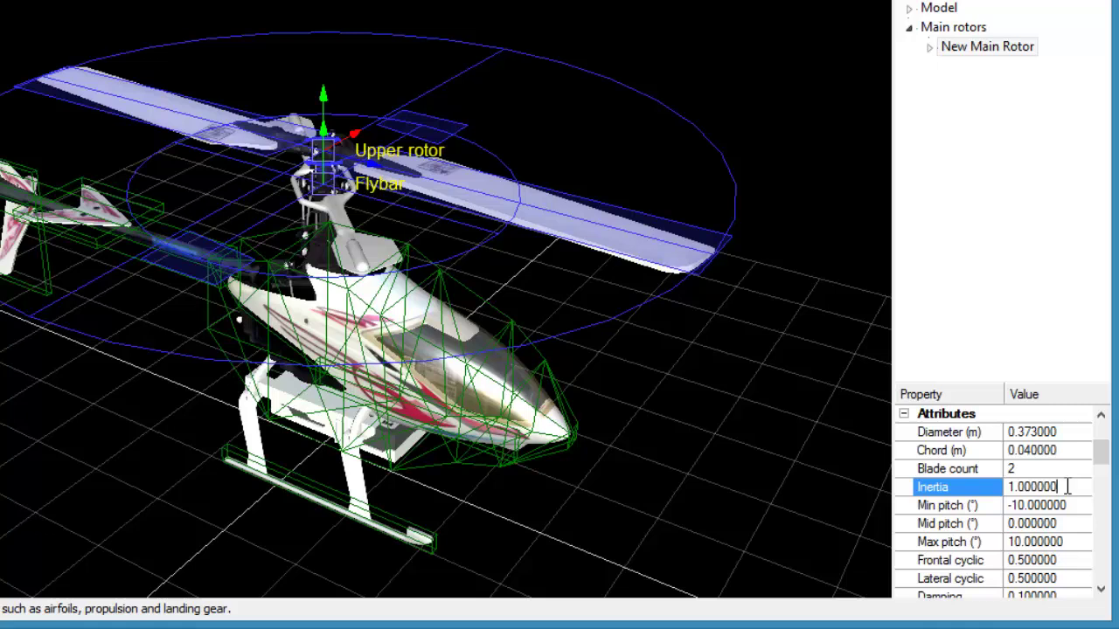
left_click(1067, 487)
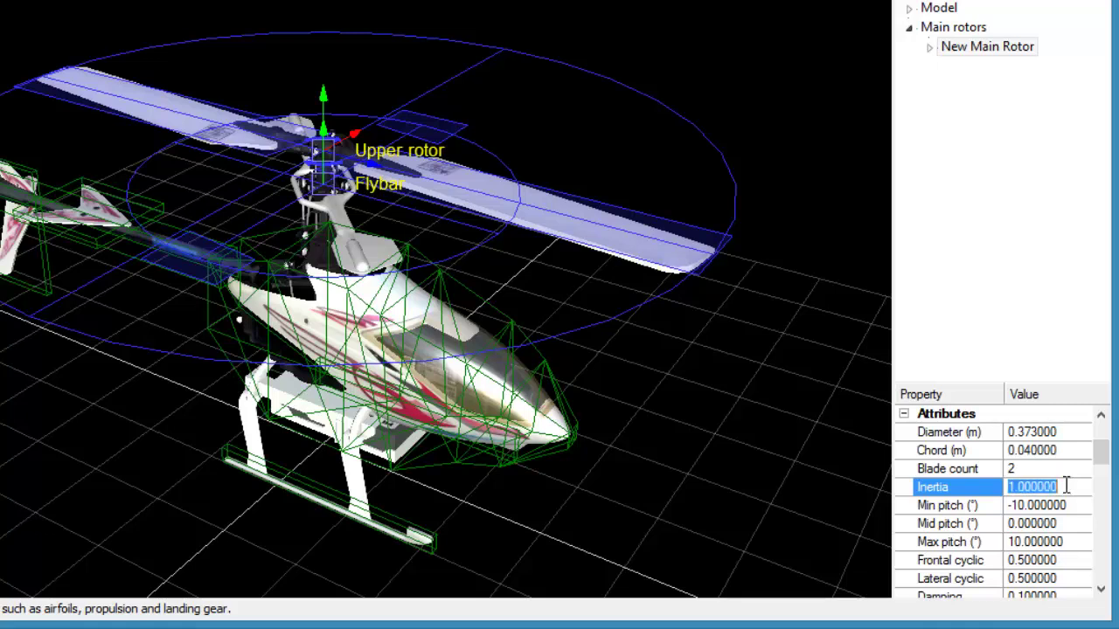
type("0.1")
key("Return")
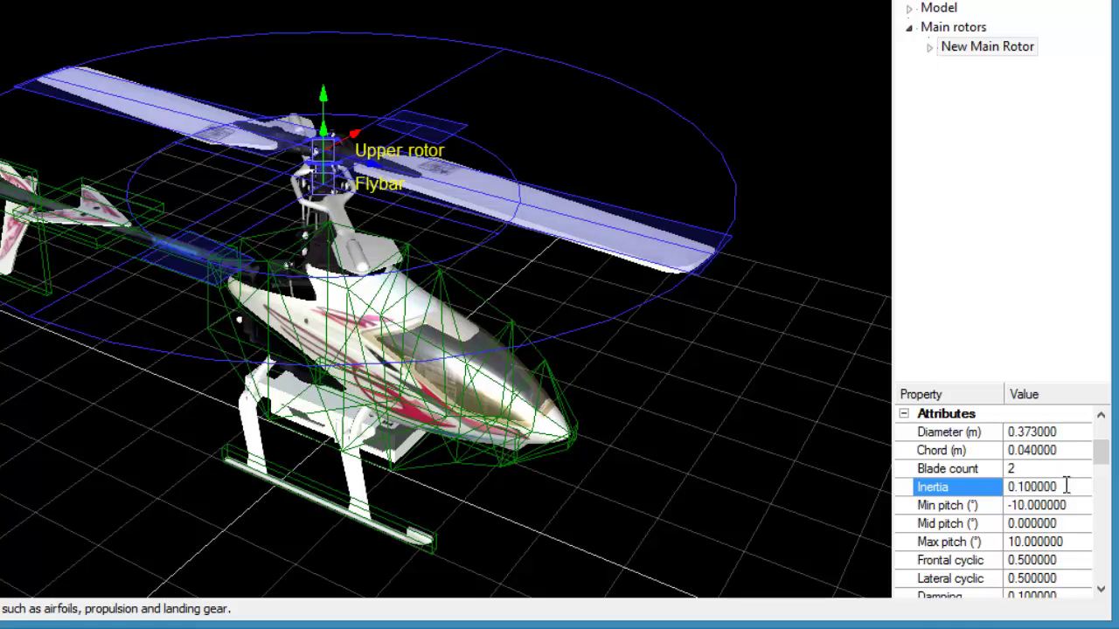
Step: Set the main rotor's minimum pitch to -11° and maximum pitch to 11°
left_click(1069, 507)
left_click(1069, 507)
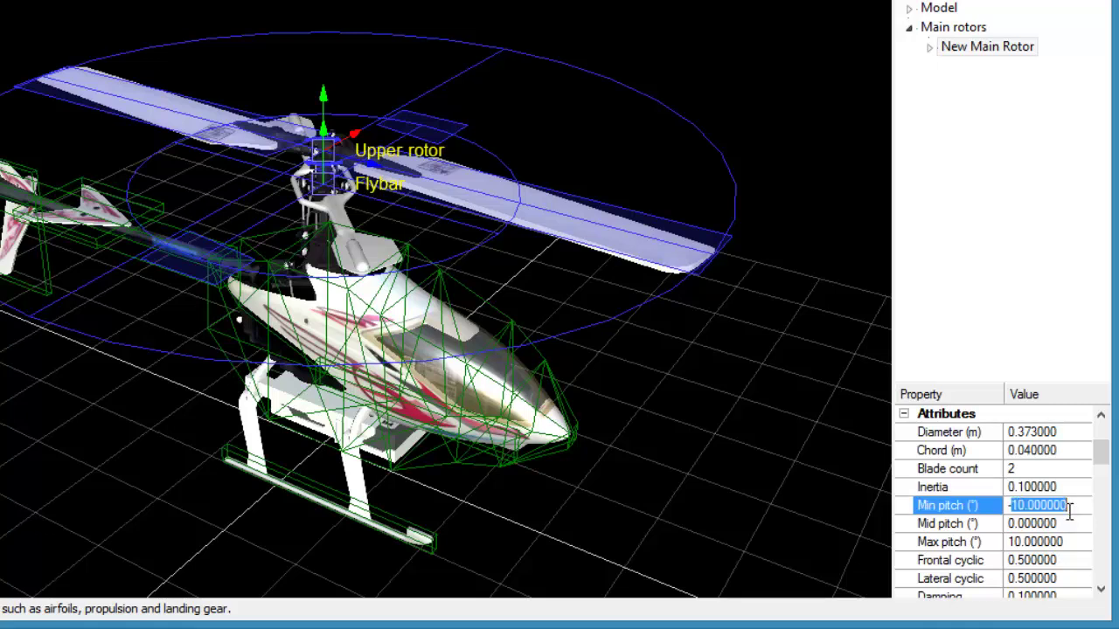
type("-11")
key("Return")
left_click(1067, 541)
type("11")
key("Return")
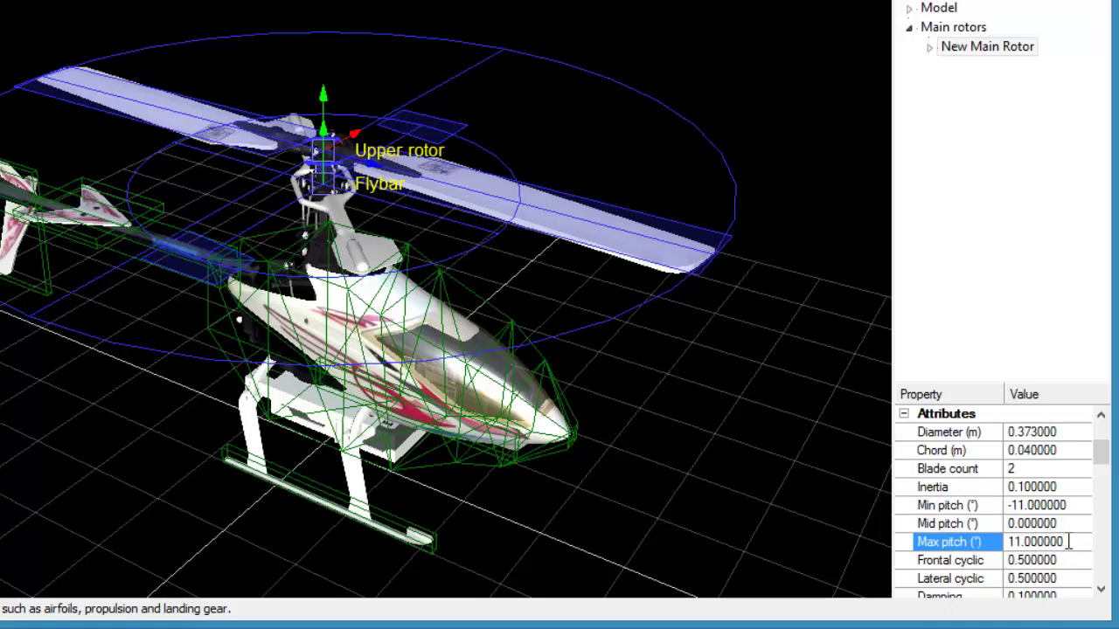
Step: Set both the frontal cyclic and lateral cyclic of the main rotor to 0.125
scroll(1100, 588, "down", 5)
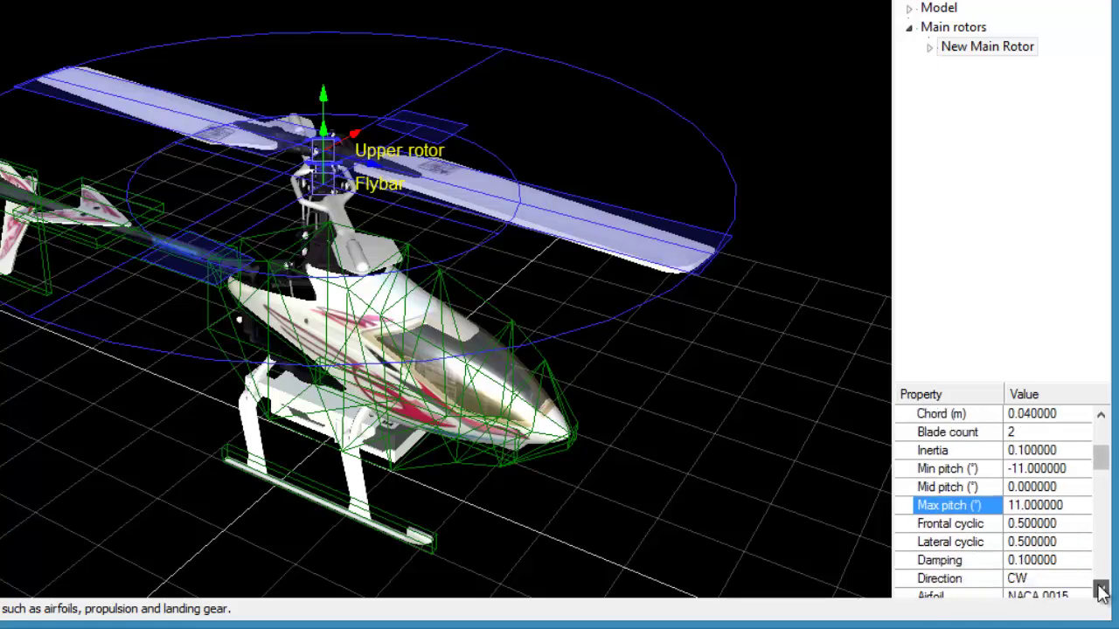
left_click(1066, 469)
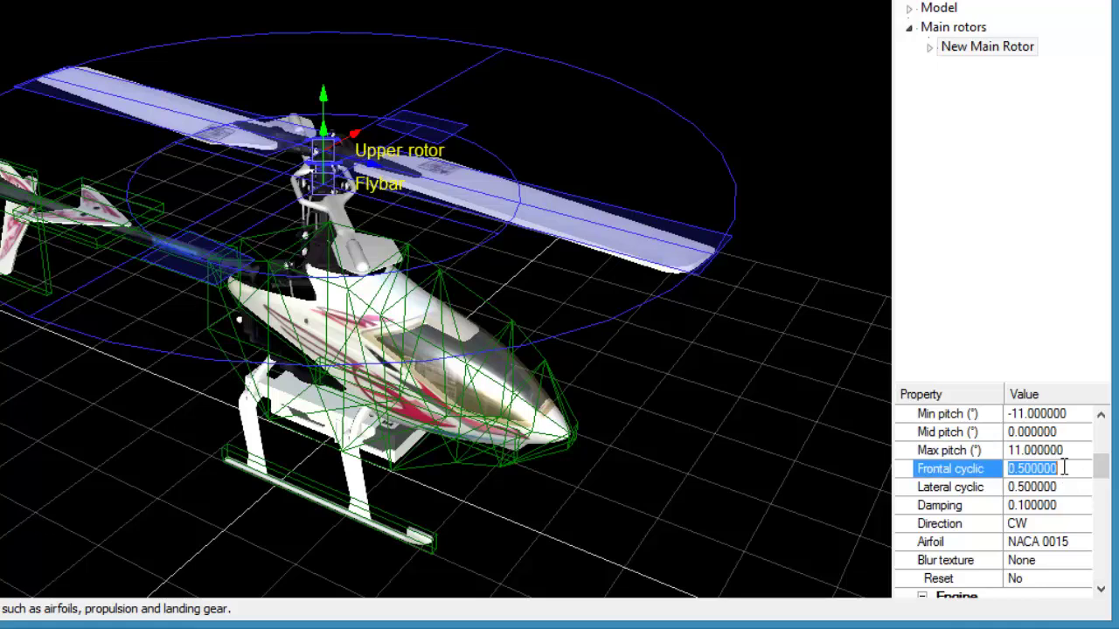
type("0.125000")
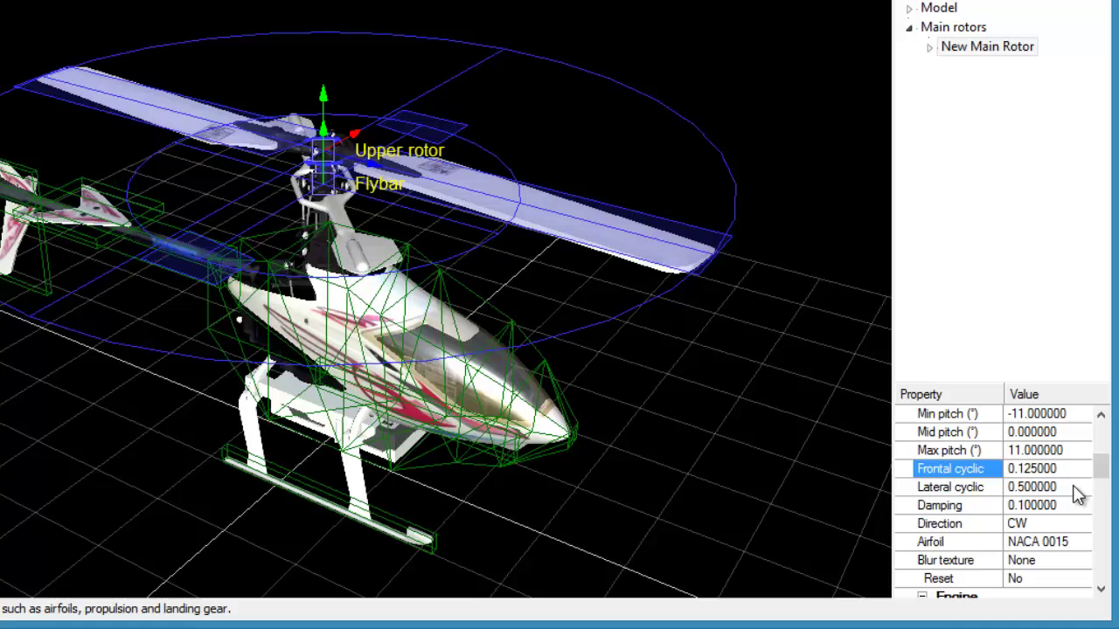
left_click(1075, 488)
type("0.125")
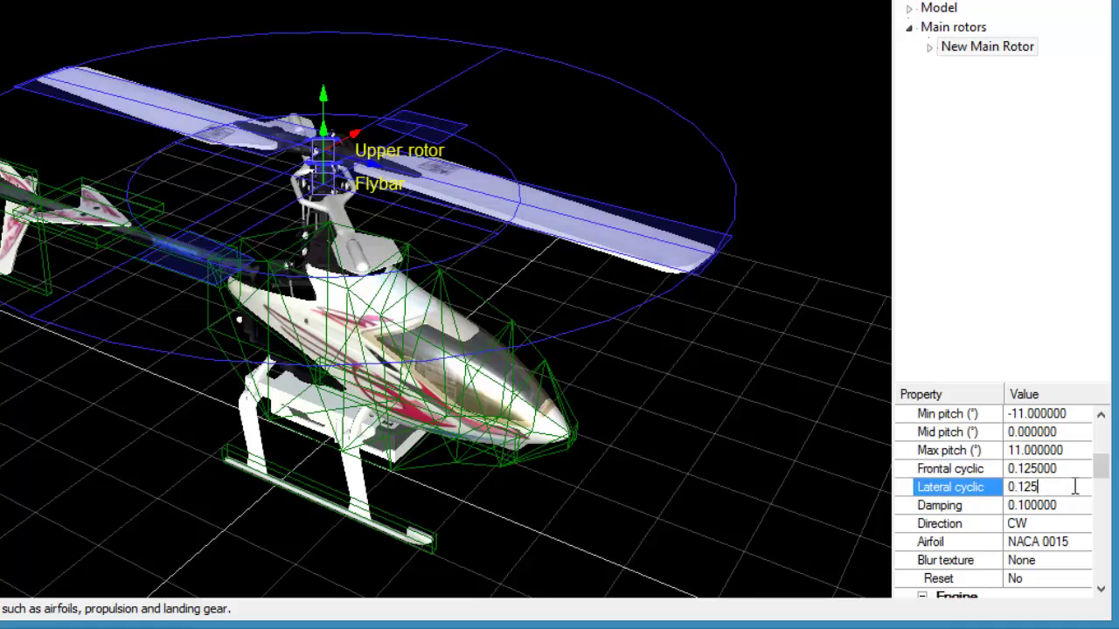
type("000")
Step: Set the main rotor's engine to the 300 class electric option
left_click(1101, 590)
left_click(1102, 590)
left_click(1101, 590)
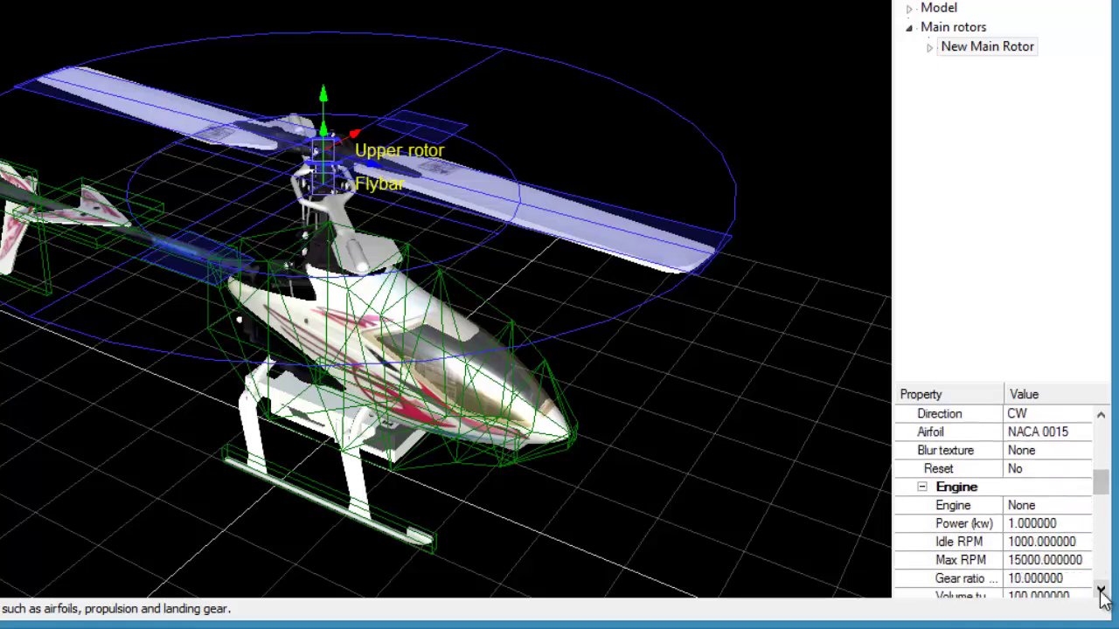
left_click(1102, 590)
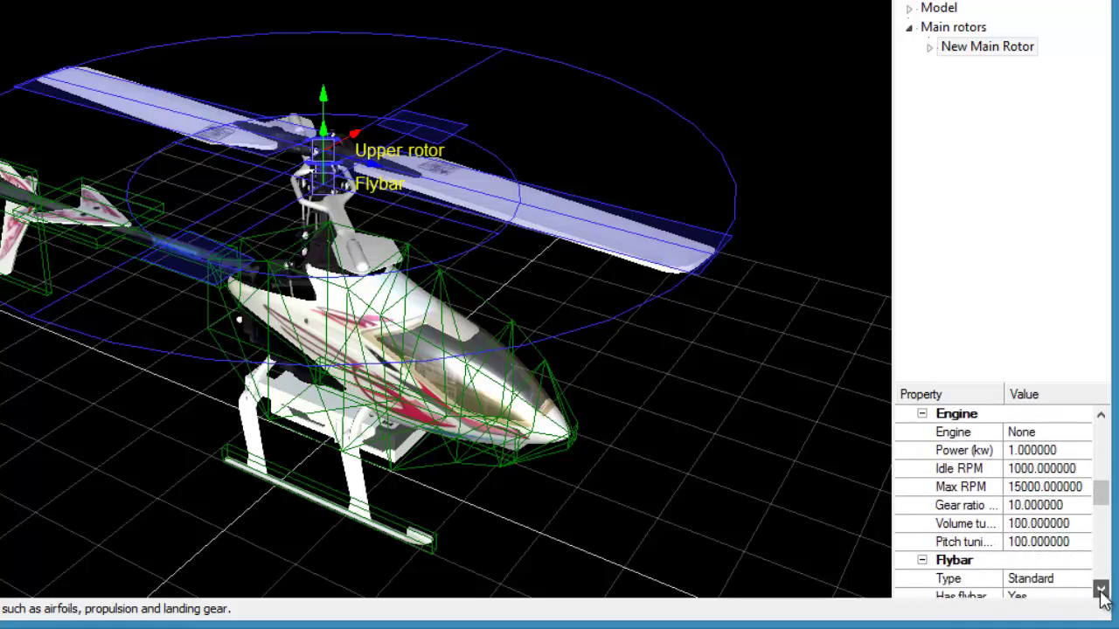
left_click(1083, 440)
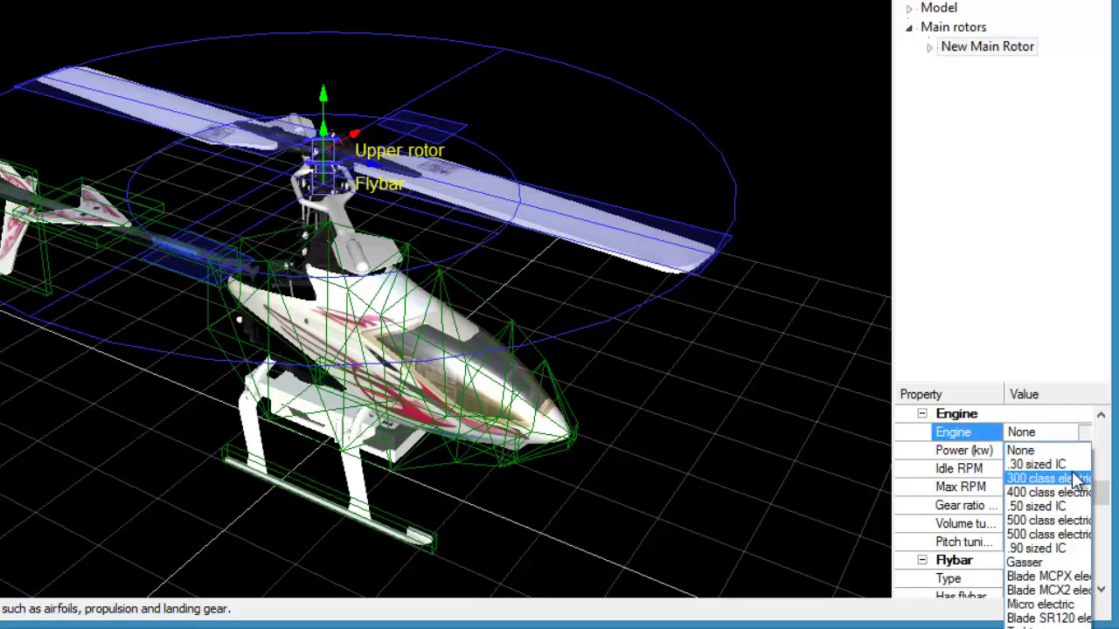
left_click(1075, 471)
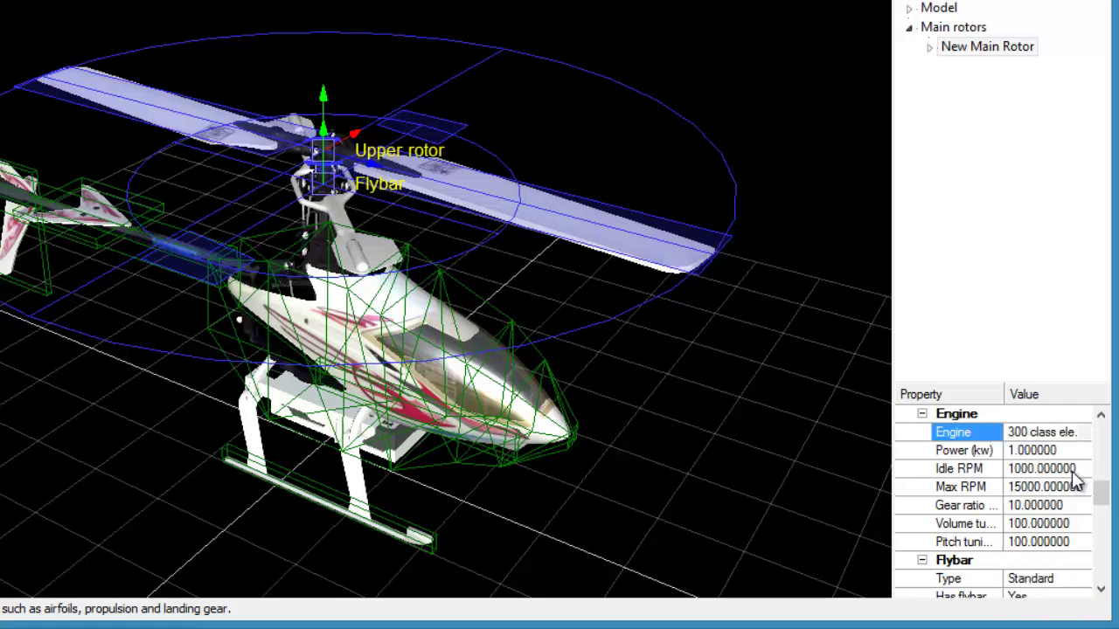
Step: Set the power of the main rotor's engine to 0.105 kW
left_click(1063, 450)
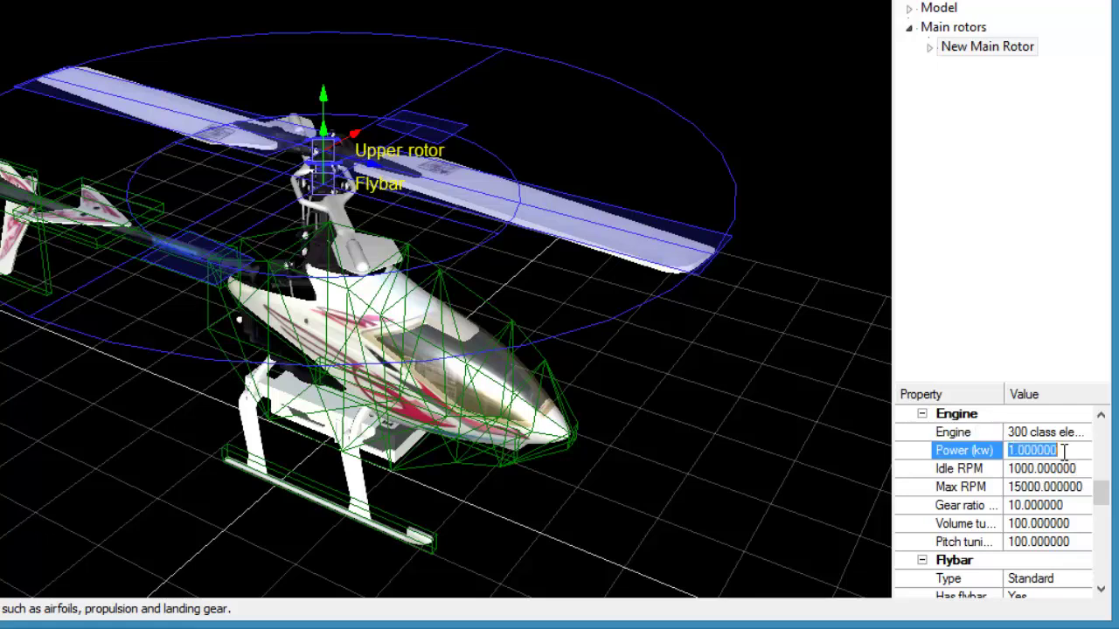
type("0.105")
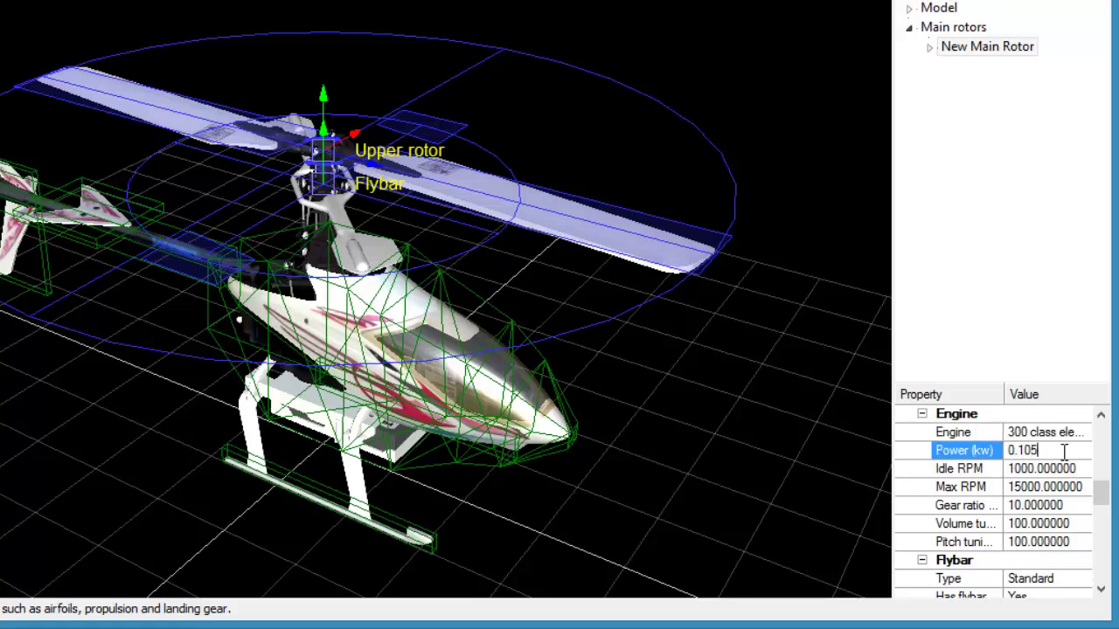
key("Return")
Step: Set the main rotor engine's idle RPM to 0 and its maximum RPM to 30000
left_click(1067, 468)
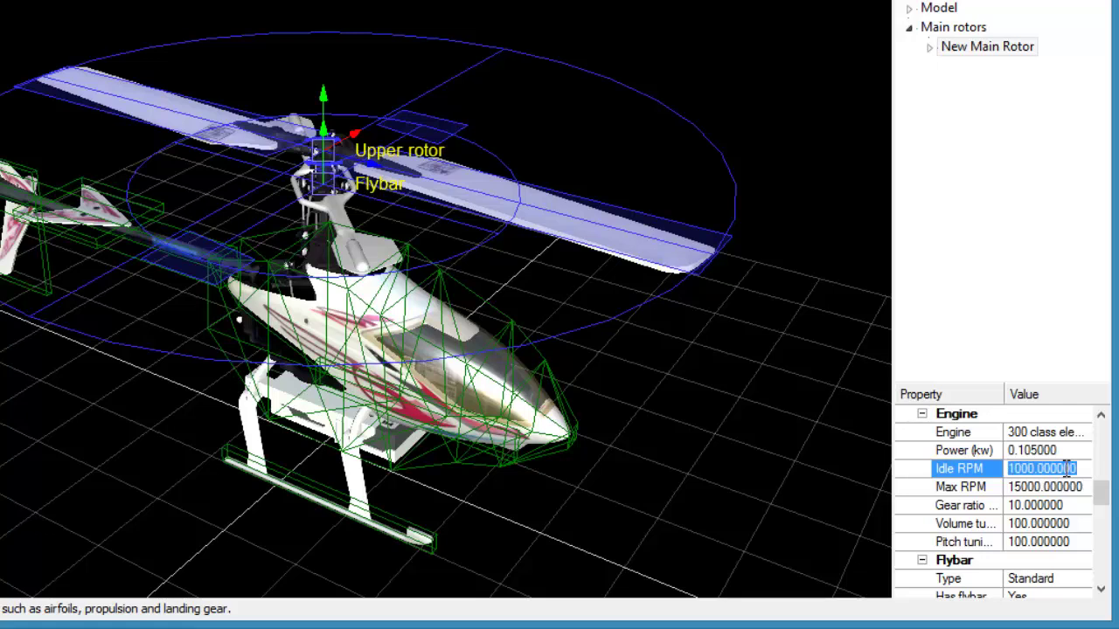
type("0")
key("Return")
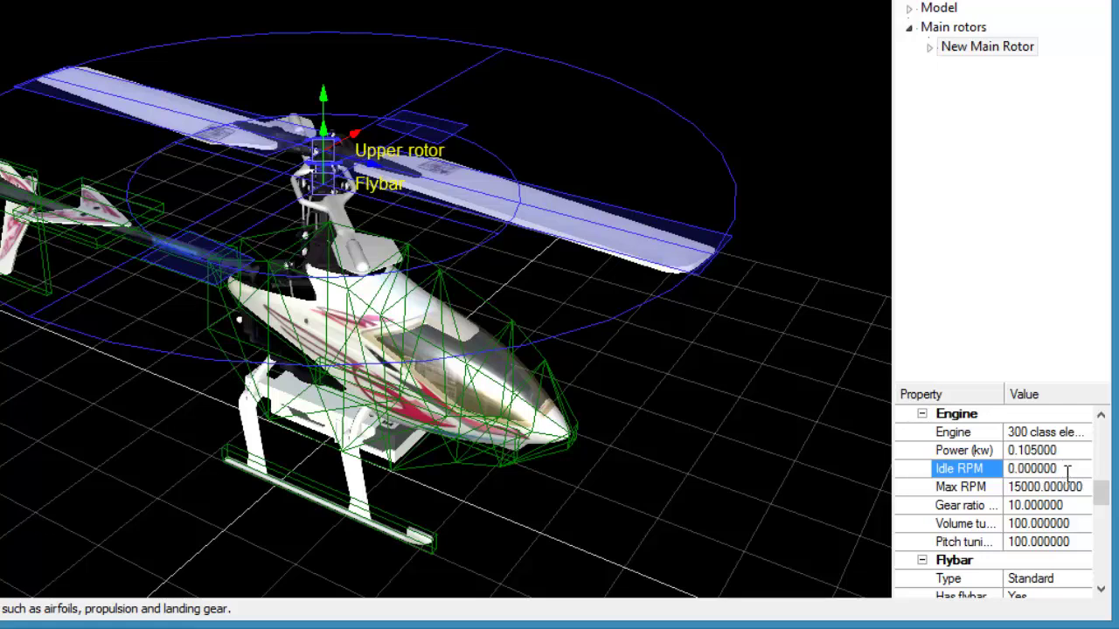
left_click(1068, 487)
type("3")
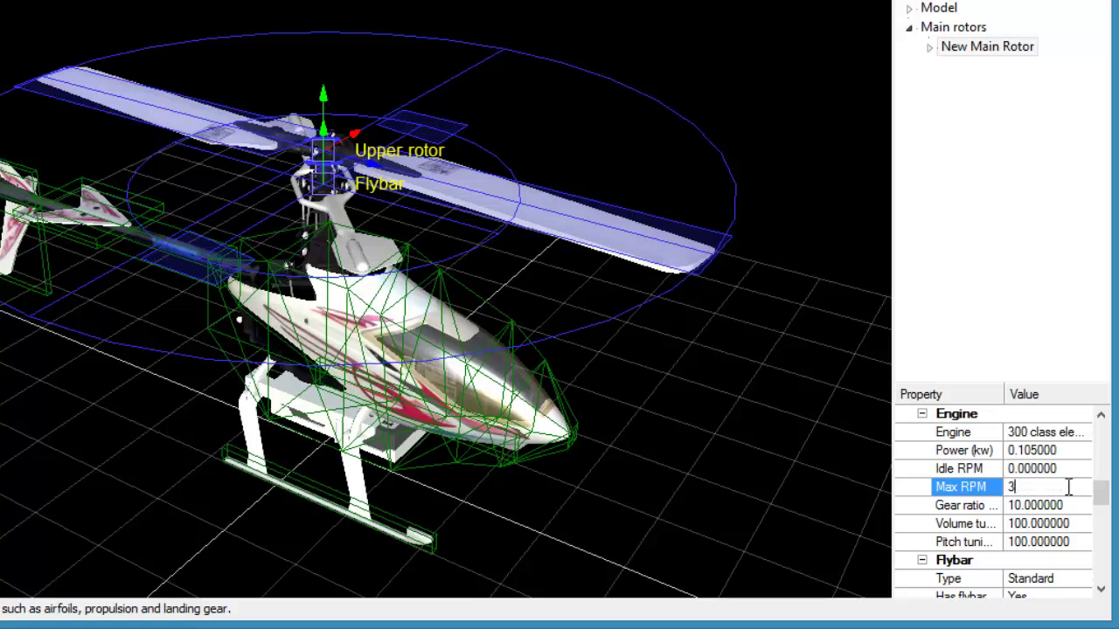
type("0000")
key("Return")
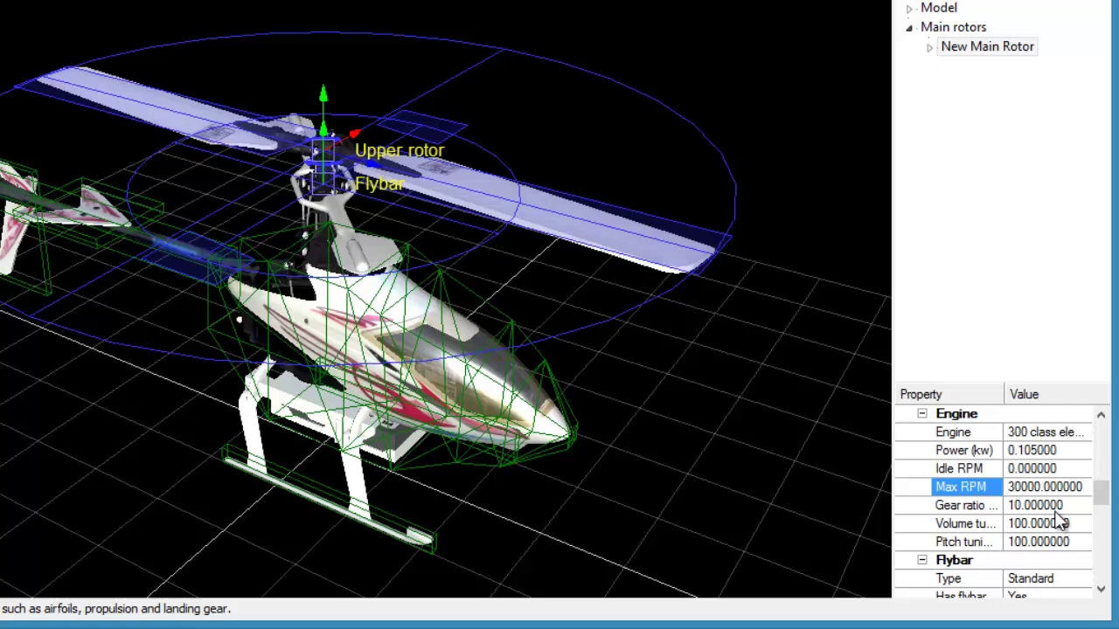
Step: Set the main rotor engine's volume tuning to 90 and its pitch tuning to 130
left_click(1055, 523)
type("9")
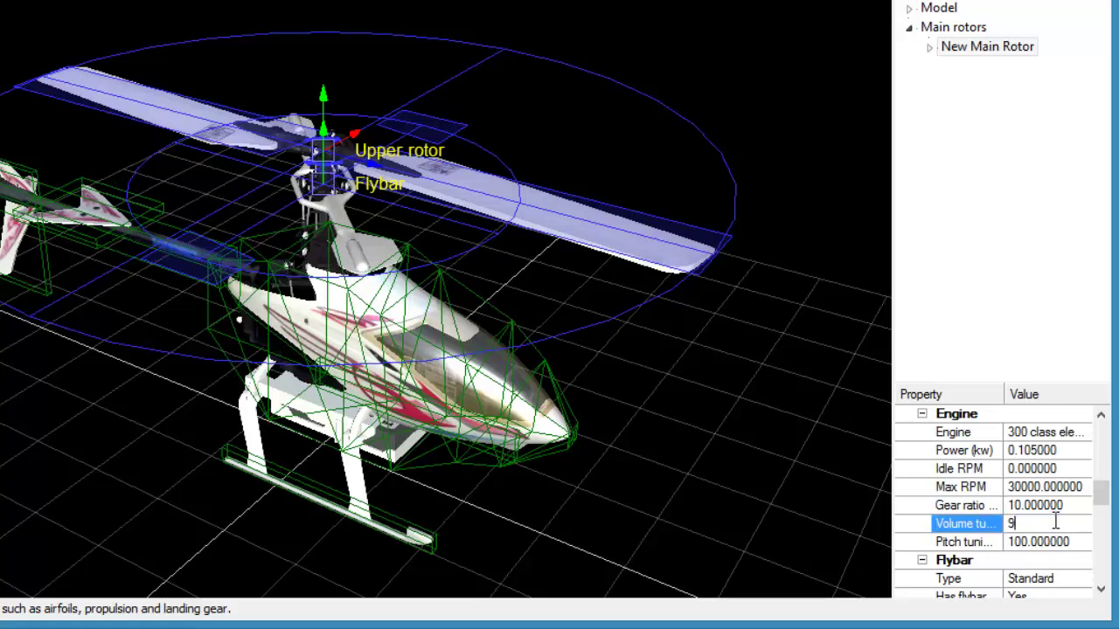
type("0")
key("Return")
left_click(1018, 541)
left_click_drag(1088, 541, 1013, 542)
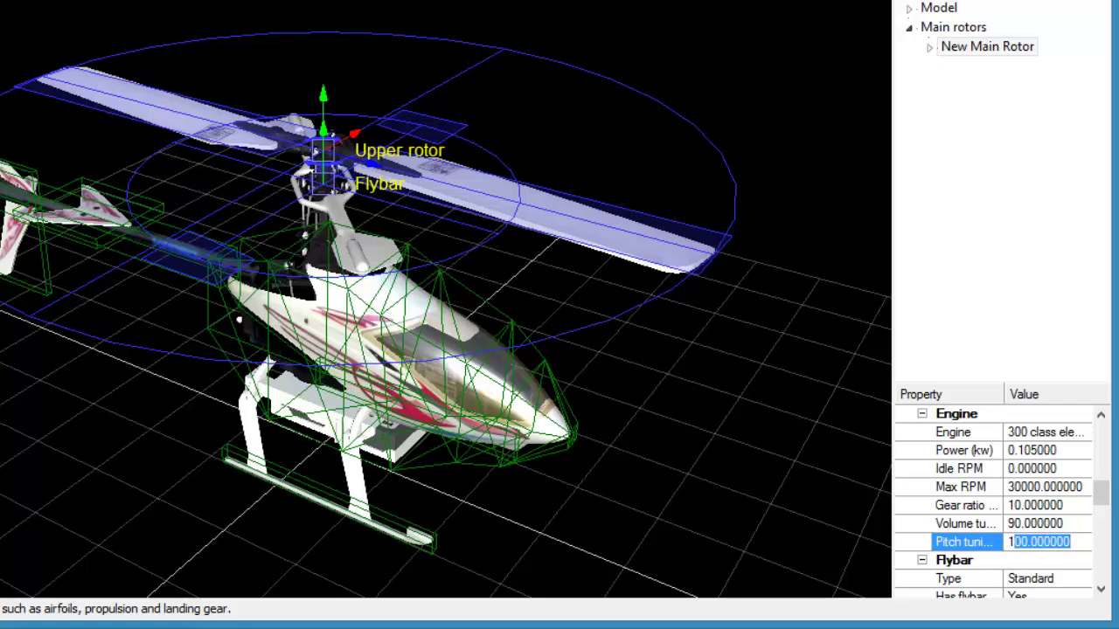
type("3")
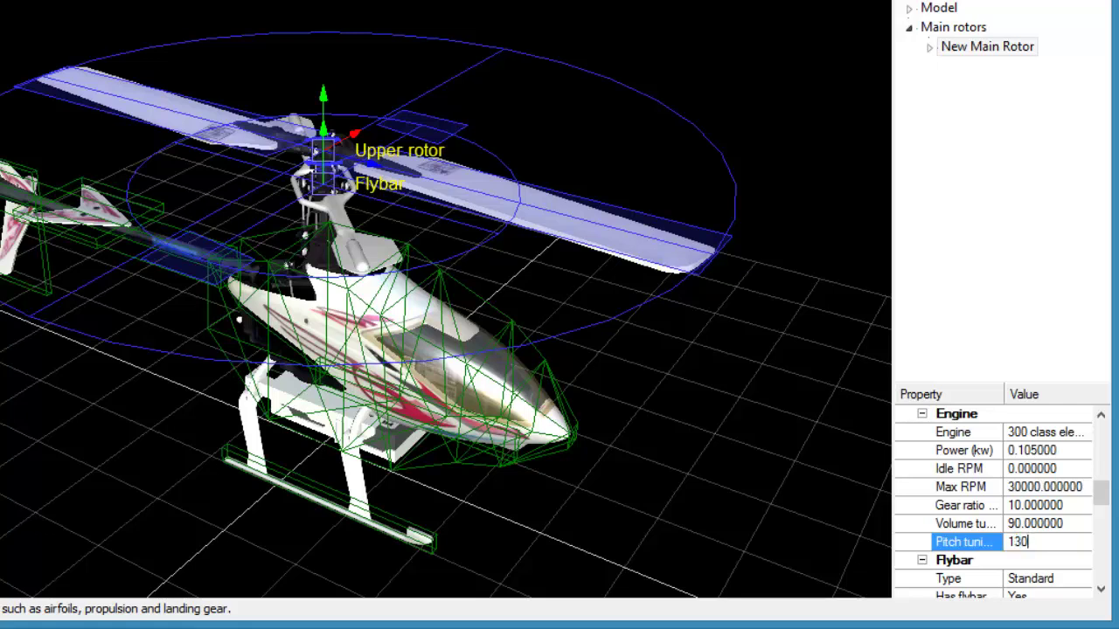
type("0")
key("Return")
Step: Set the diameter of the main rotor's flybar to 0.175
left_click_drag(1110, 498, 1110, 519)
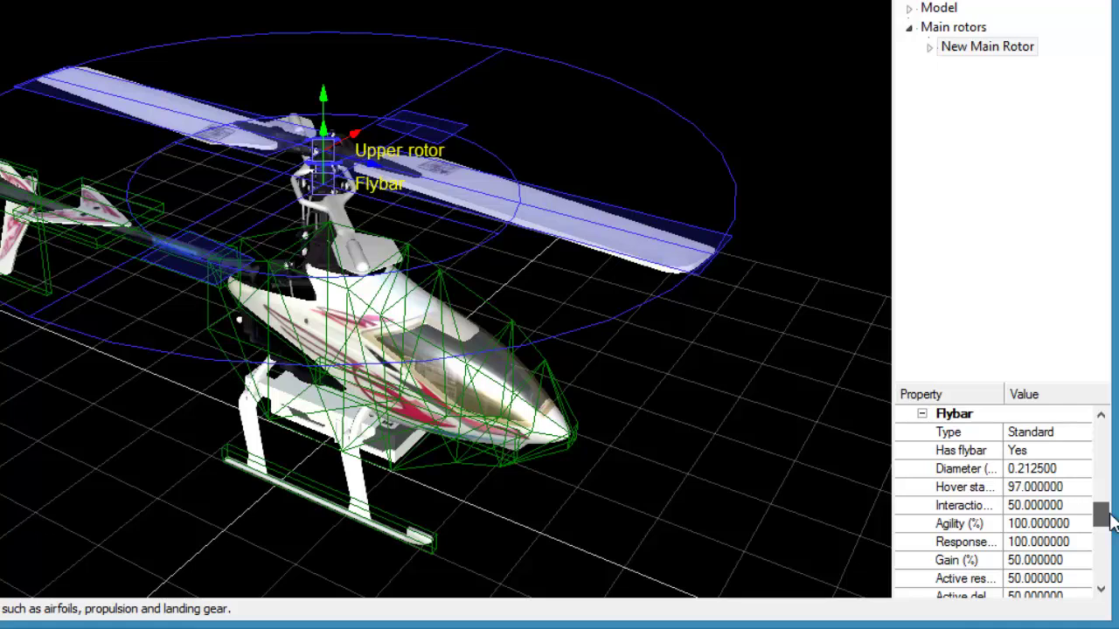
left_click(1058, 469)
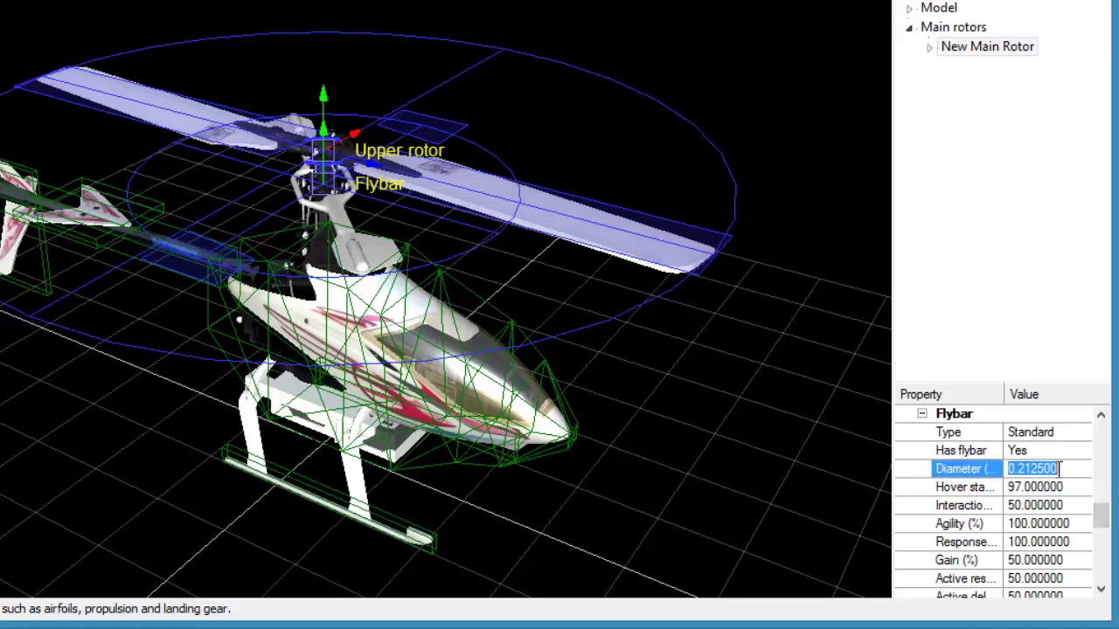
type("0.17")
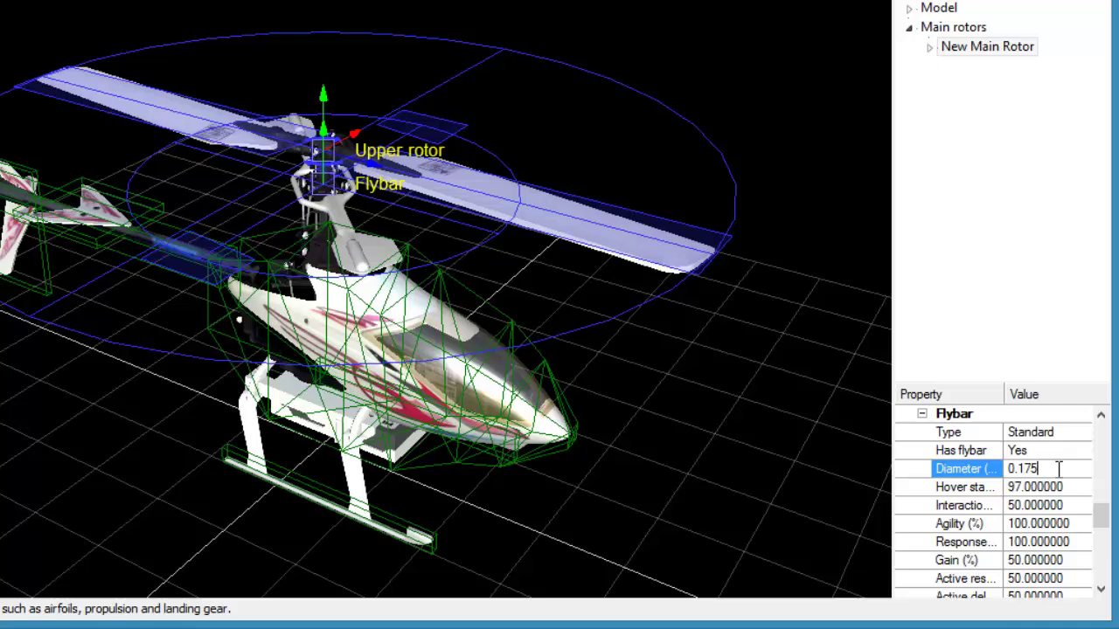
type("5")
key("Return")
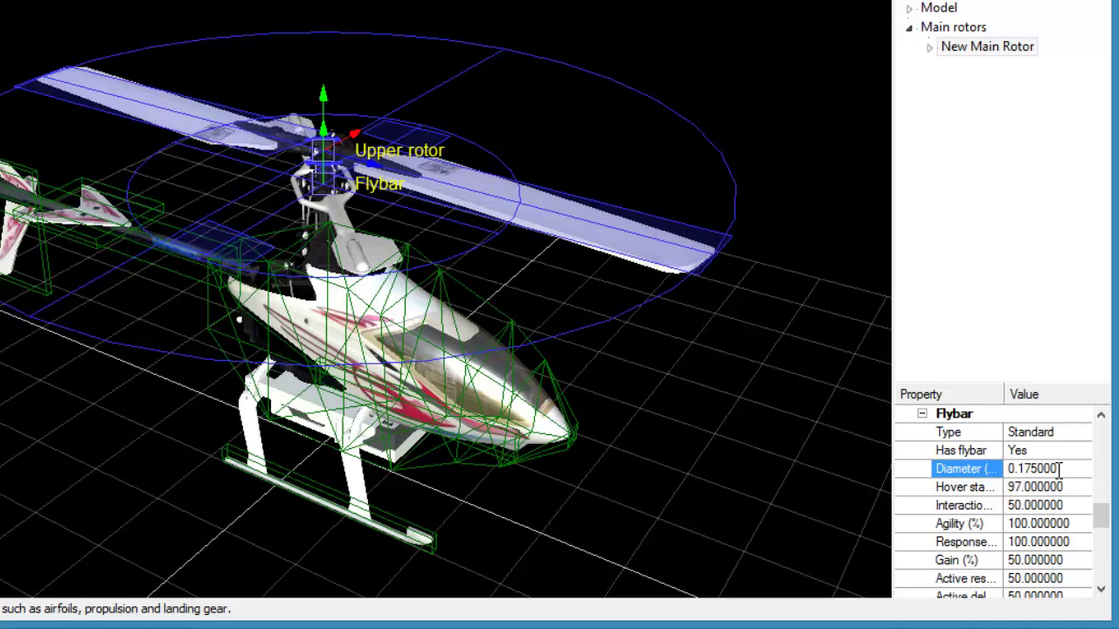
left_click(1090, 508)
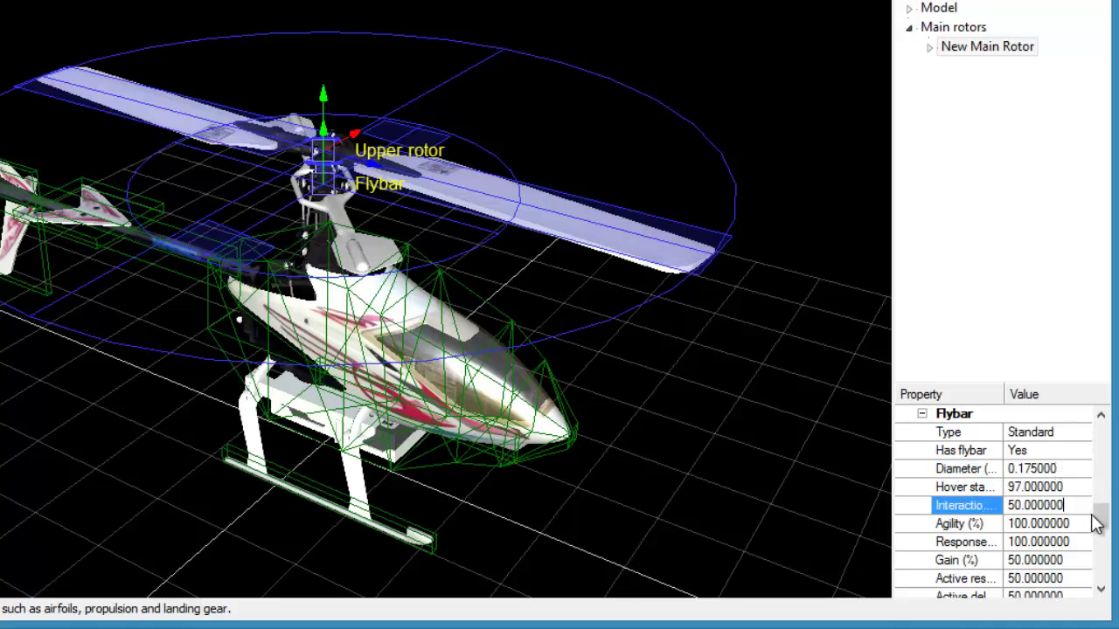
left_click_drag(1105, 523, 1103, 546)
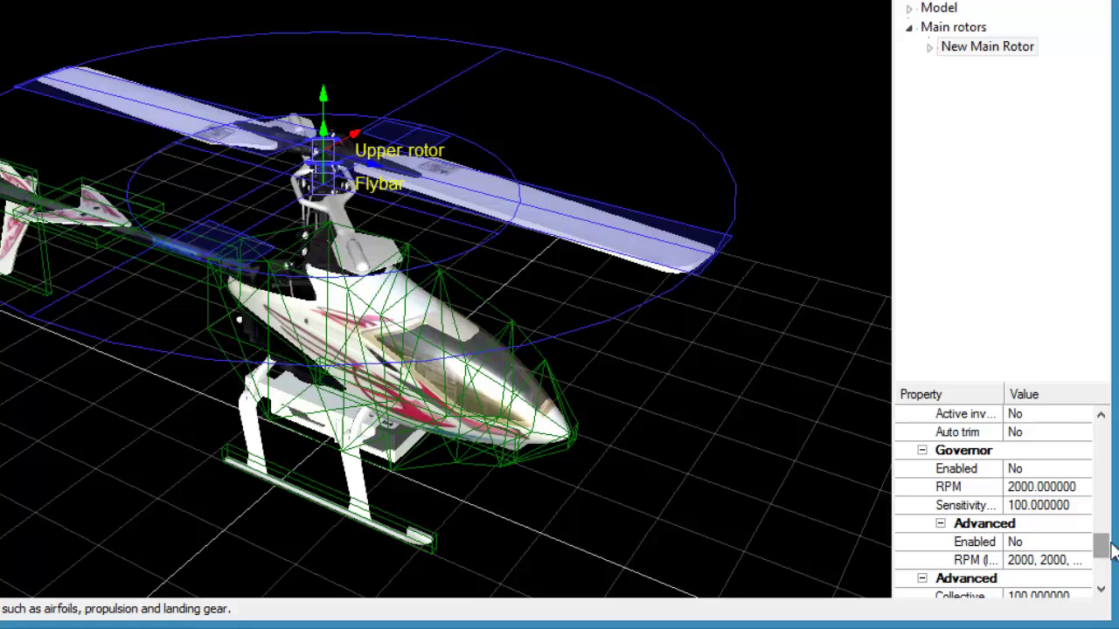
left_click_drag(1112, 549, 1108, 566)
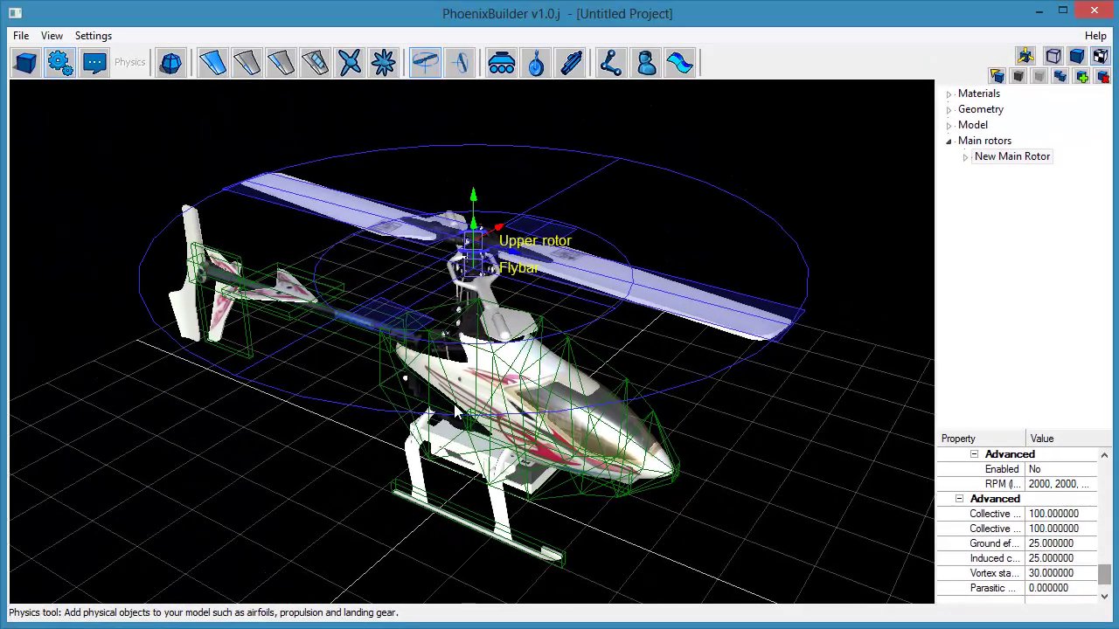
Step: Rotate the flybar in the top view so its paddles line up with the paddles of the stabiliser geometry
key("space")
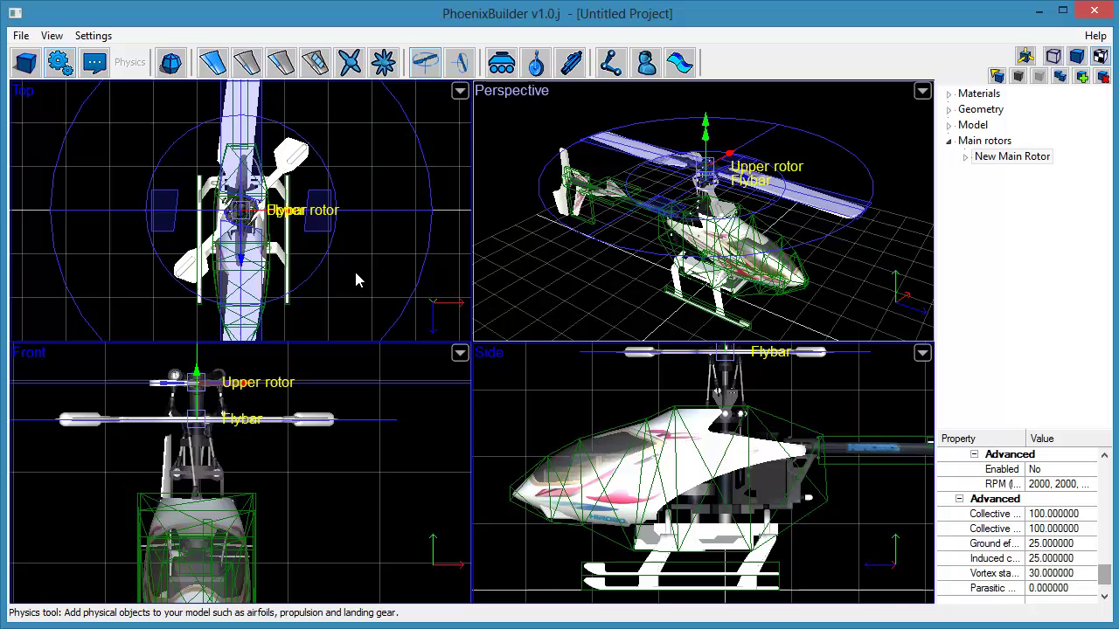
key("space")
scroll(530, 452, "up", 3)
scroll(531, 457, "up", 2)
middle_click_drag(534, 369, 570, 379)
key("shift")
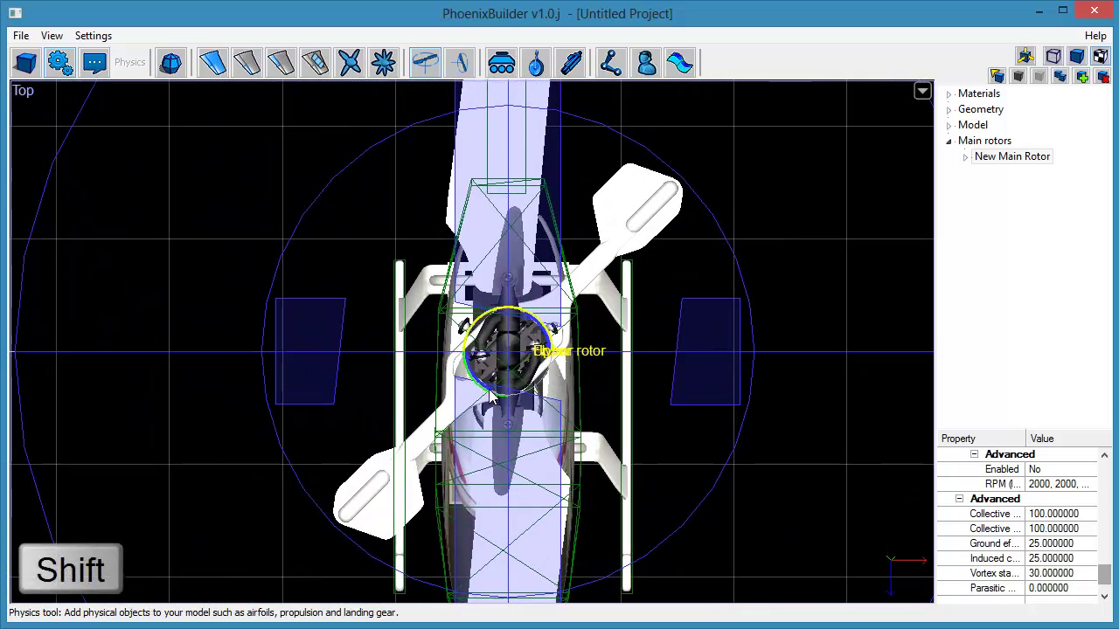
left_click_drag(469, 320, 422, 351, "shift")
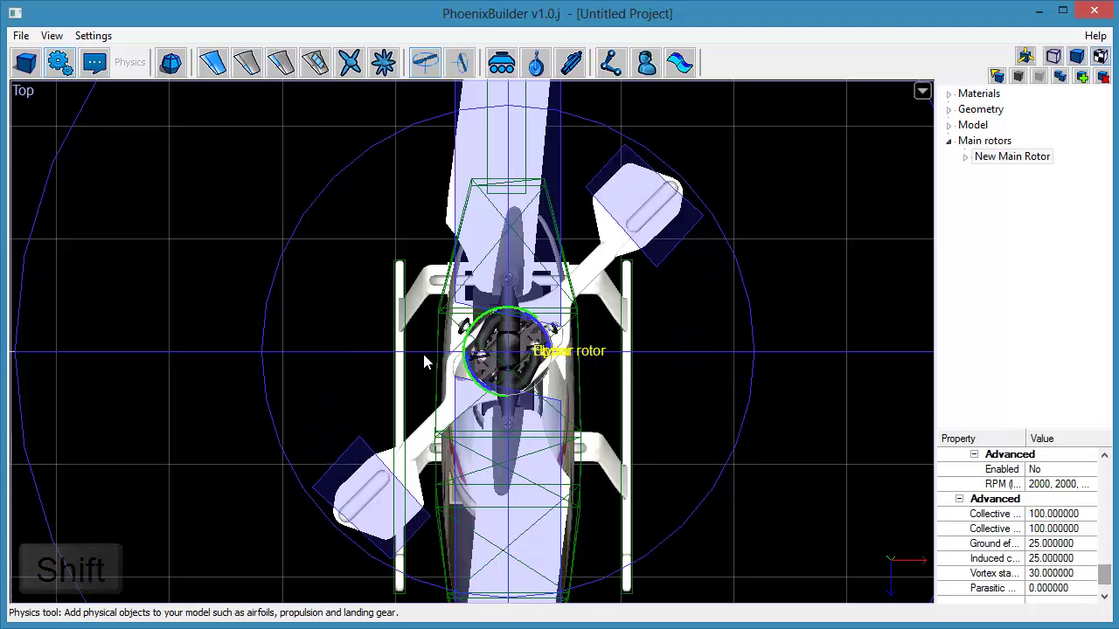
key("space")
key("space")
middle_click_drag(713, 357, 543, 365)
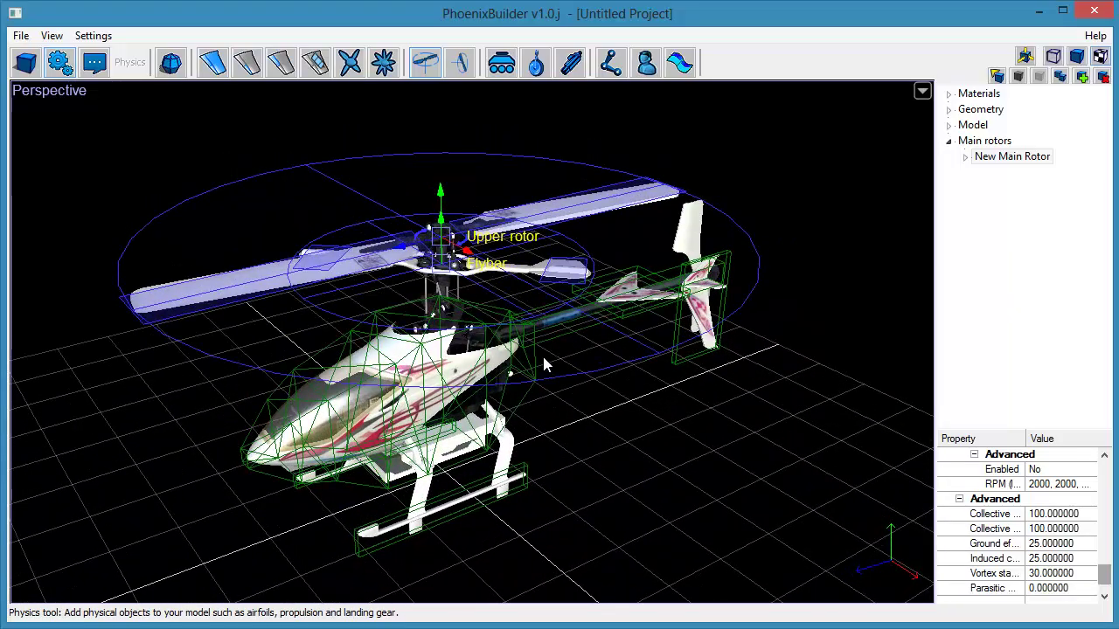
Step: Move the rotor_blade_1 and rotor_blade_2 meshes from the model geometry into the Blades group of the main rotor's Upper section
left_click(965, 159)
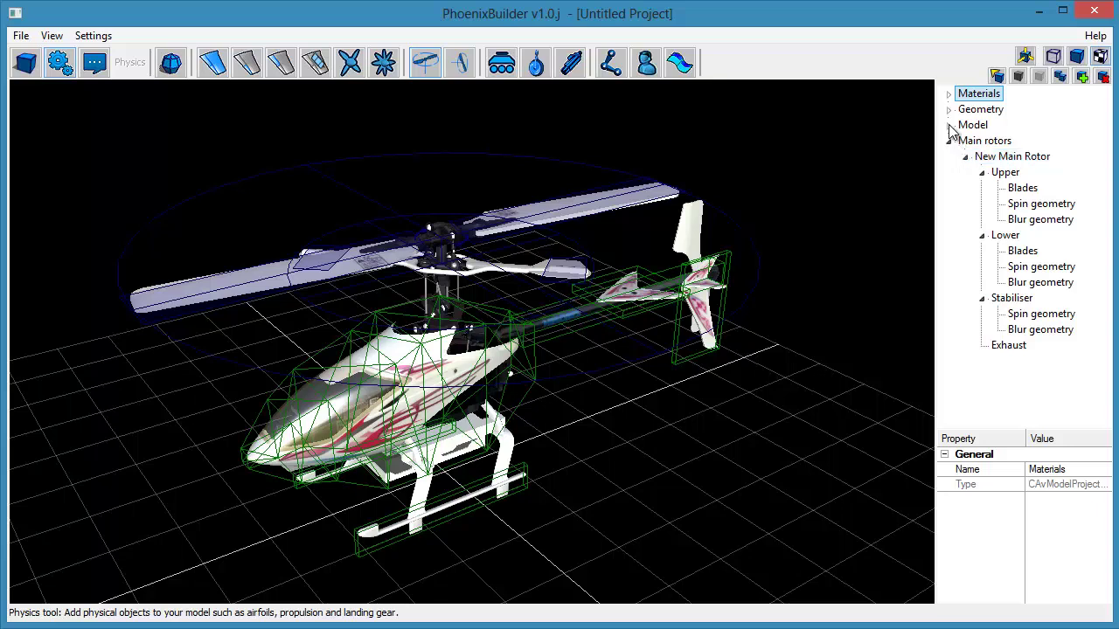
left_click(951, 129)
left_click(950, 131)
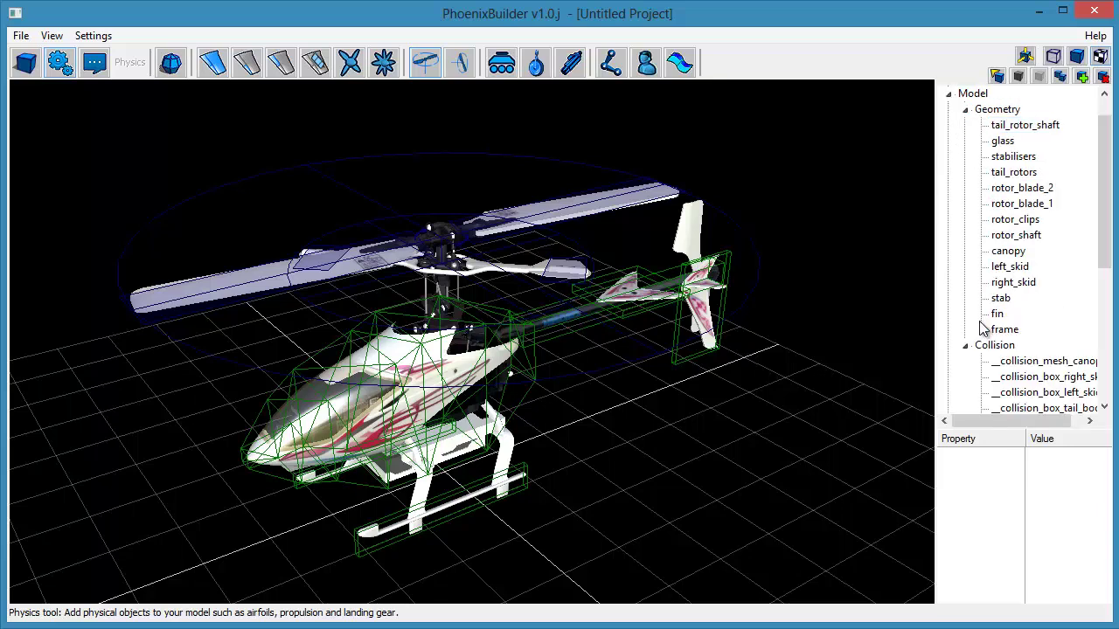
left_click(966, 346)
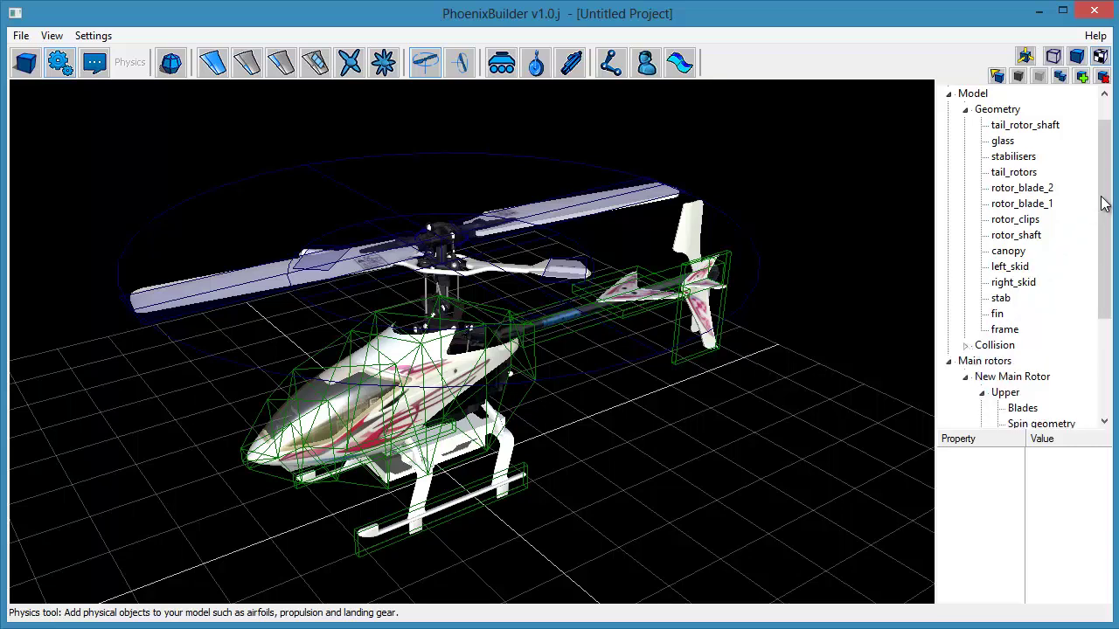
left_click_drag(1105, 205, 1106, 234)
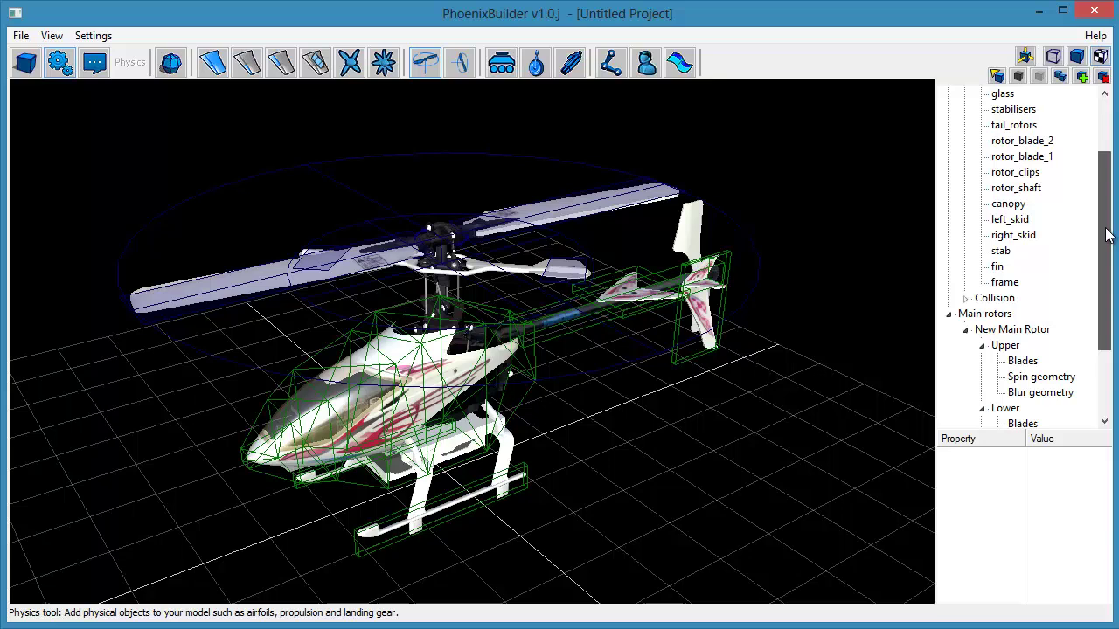
left_click(1042, 146)
left_click(1038, 158)
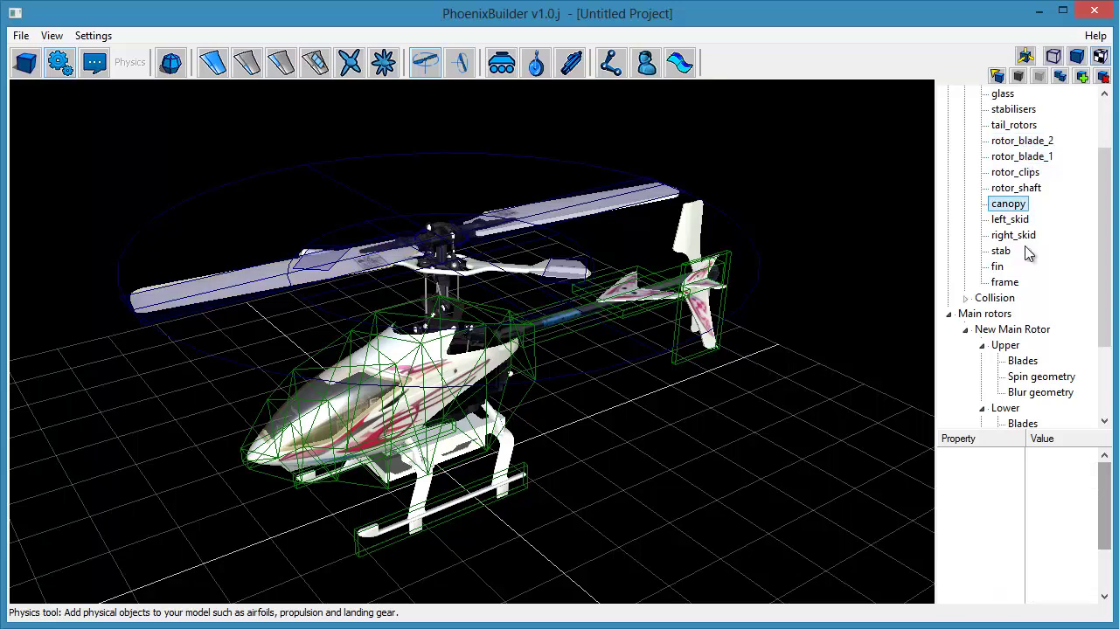
left_click(1023, 361)
left_click_drag(1020, 359, 1020, 359)
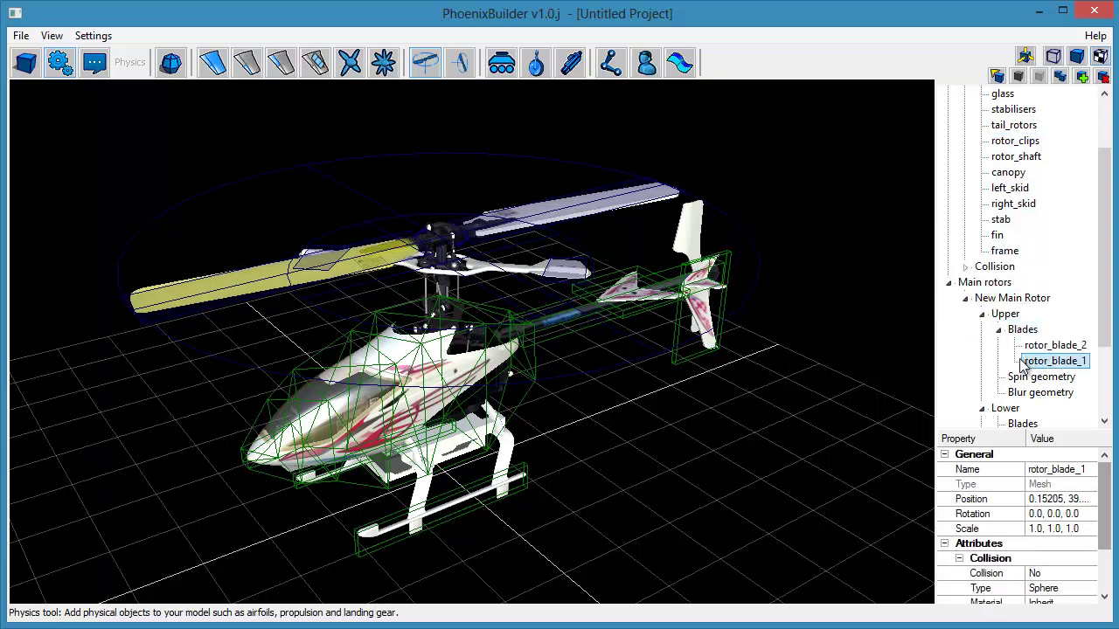
Step: Move the rotor_shaft mesh into the Spin geometry group of the main rotor's Upper section
left_click(1015, 332)
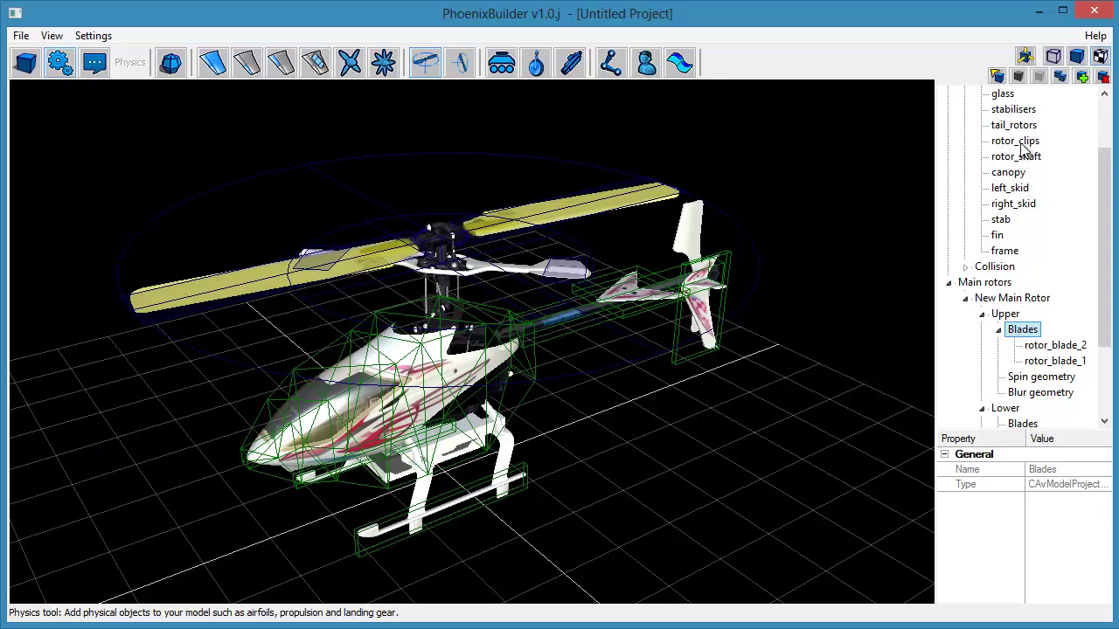
left_click(1021, 162)
left_click(1022, 329)
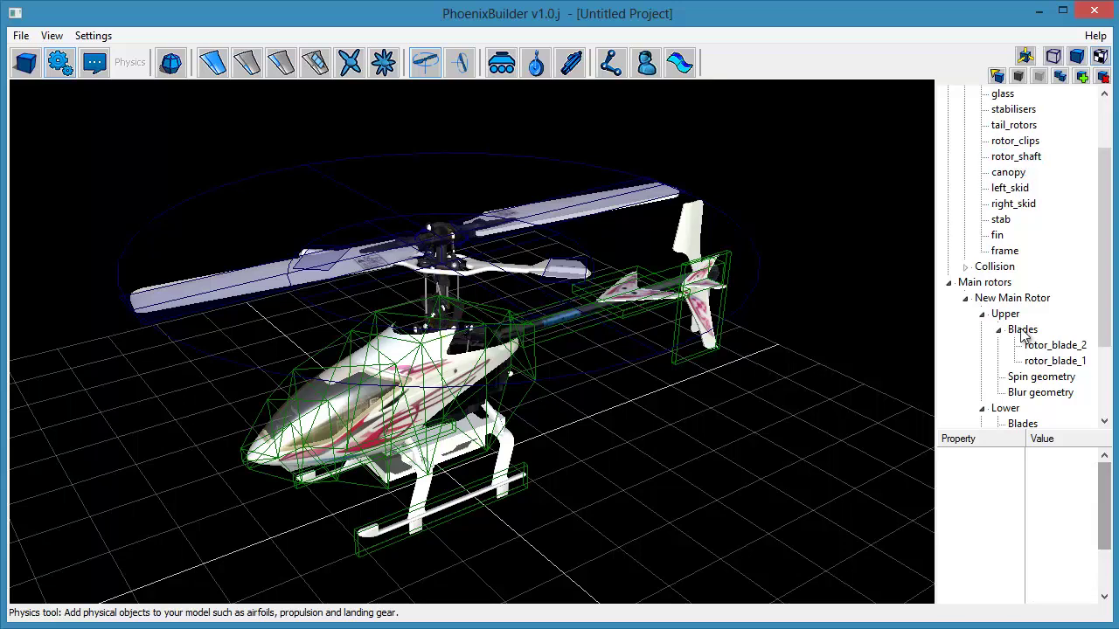
left_click(1034, 378)
left_click_drag(1034, 382, 1036, 384)
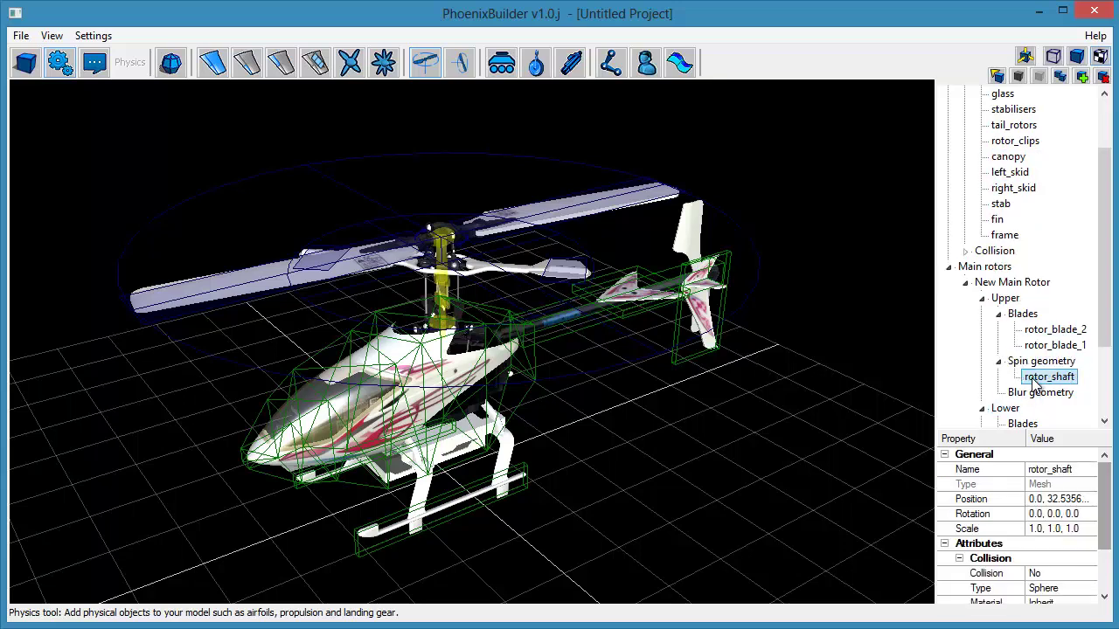
Step: Move the rotor_clips mesh into the Blur geometry group of the main rotor's Upper section and collapse that section
left_click(1017, 140)
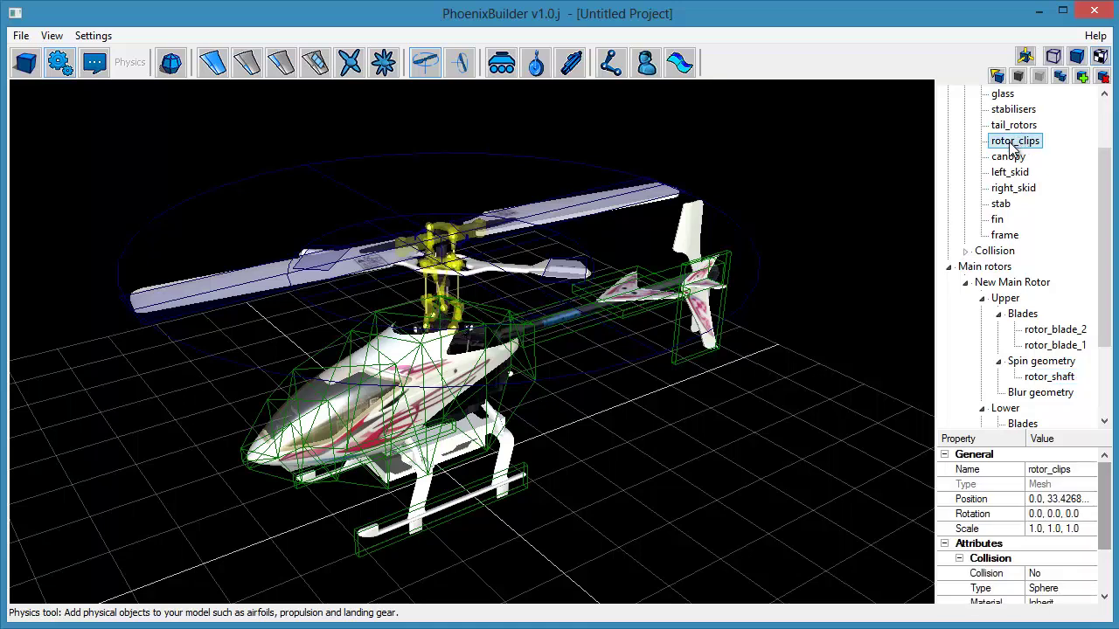
left_click_drag(1013, 150, 1031, 392)
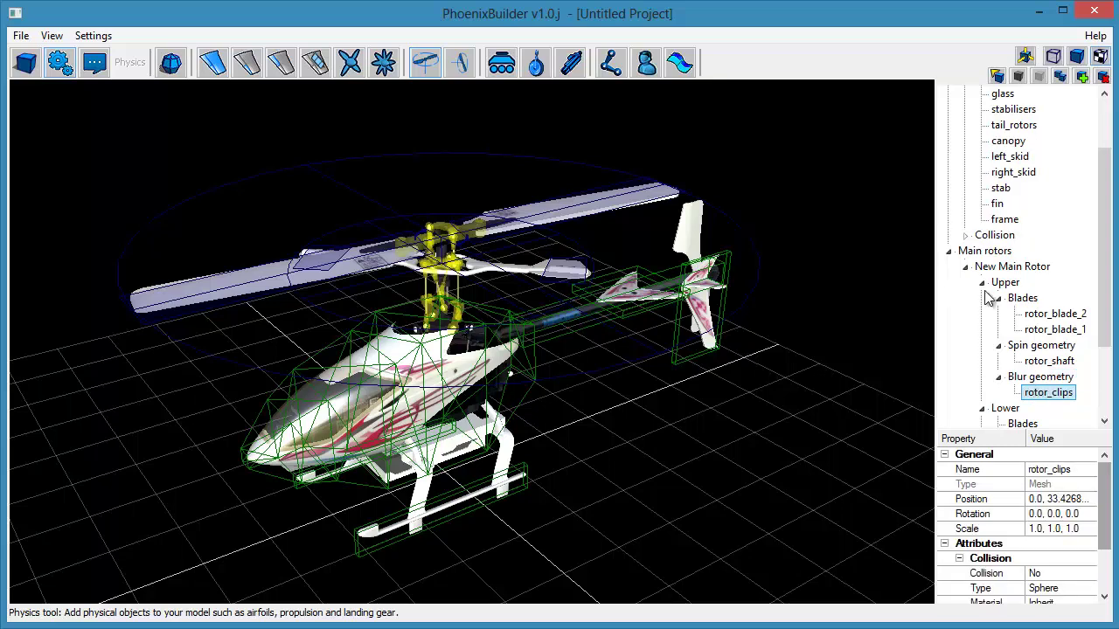
left_click(982, 284)
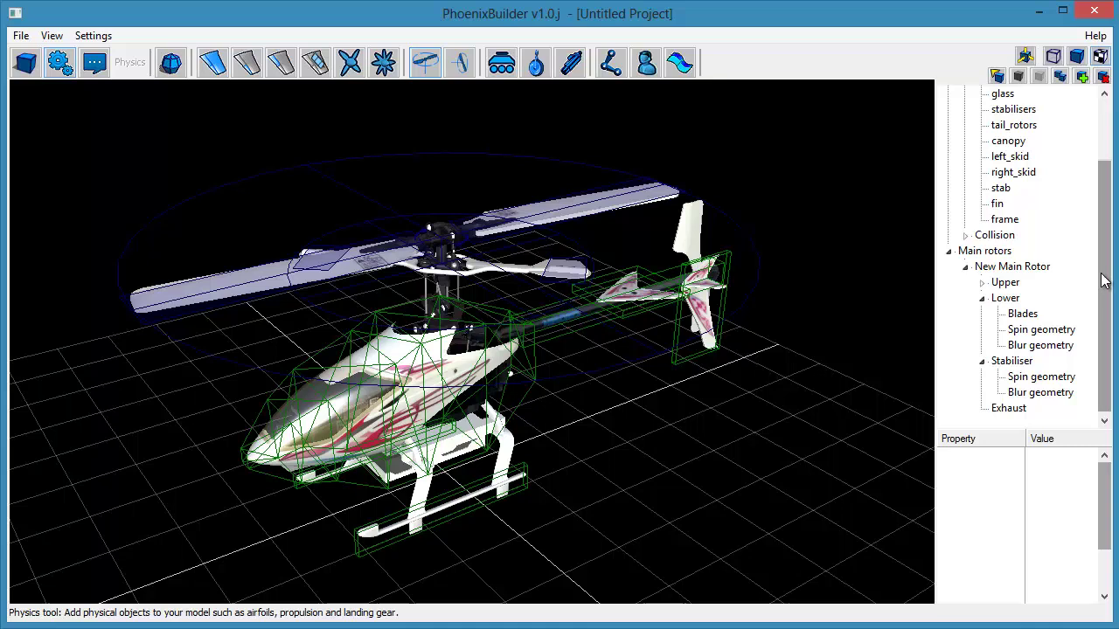
Step: Move the stabilisers mesh from the model geometry into the Blur geometry group of the main rotor's Stabiliser section
scroll(1088, 212, "up", 1)
left_click(1014, 125)
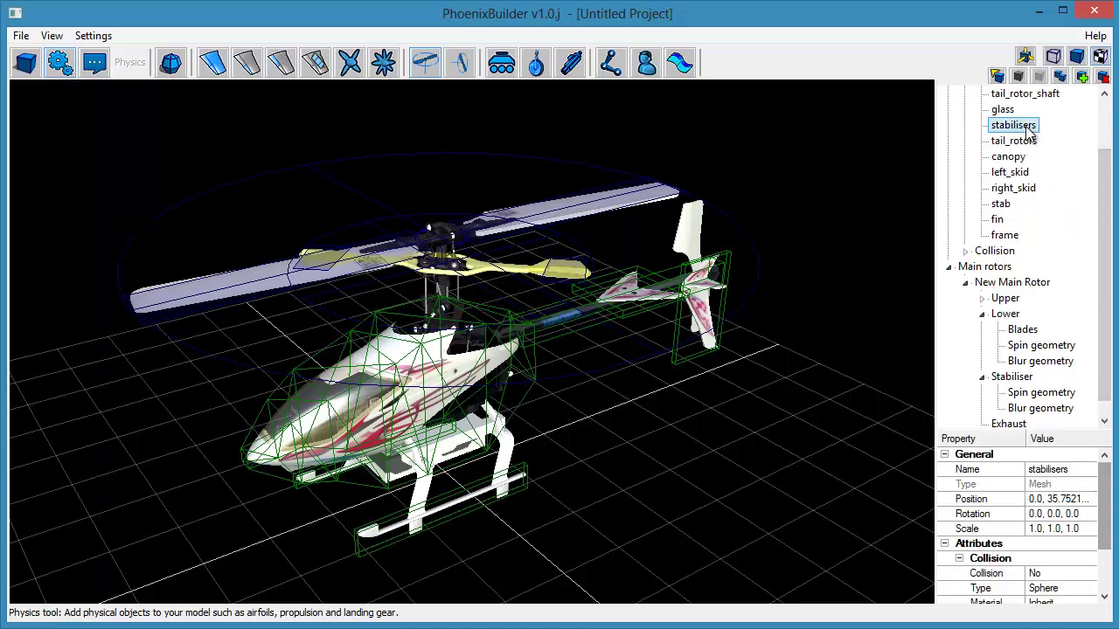
left_click_drag(1028, 131, 1027, 330)
left_click(1035, 393)
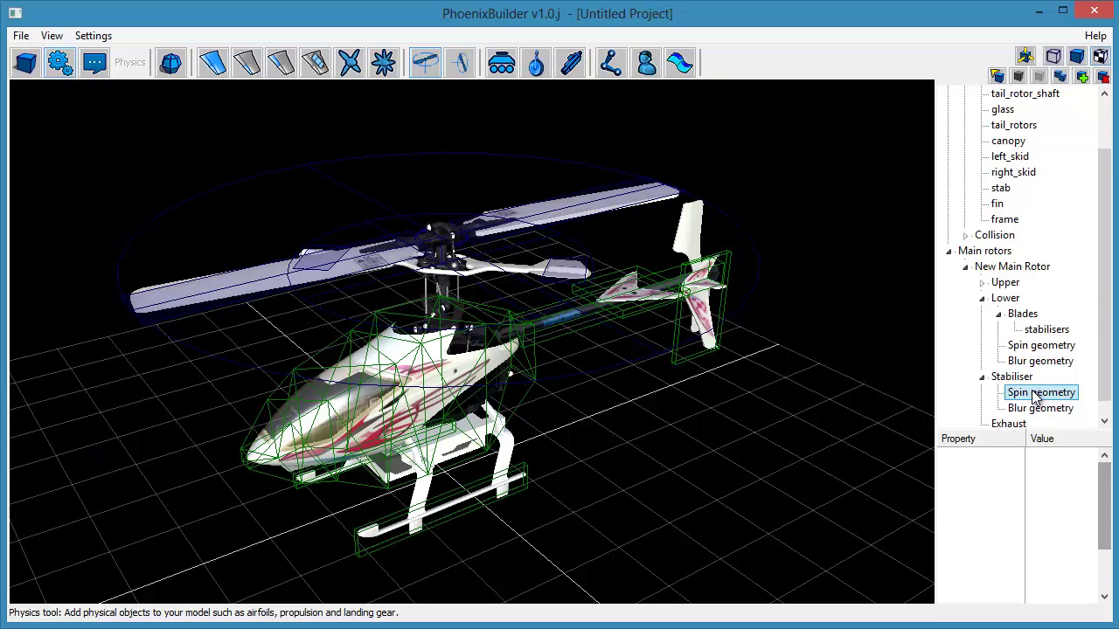
left_click(1034, 409)
left_click_drag(1034, 410, 1034, 409)
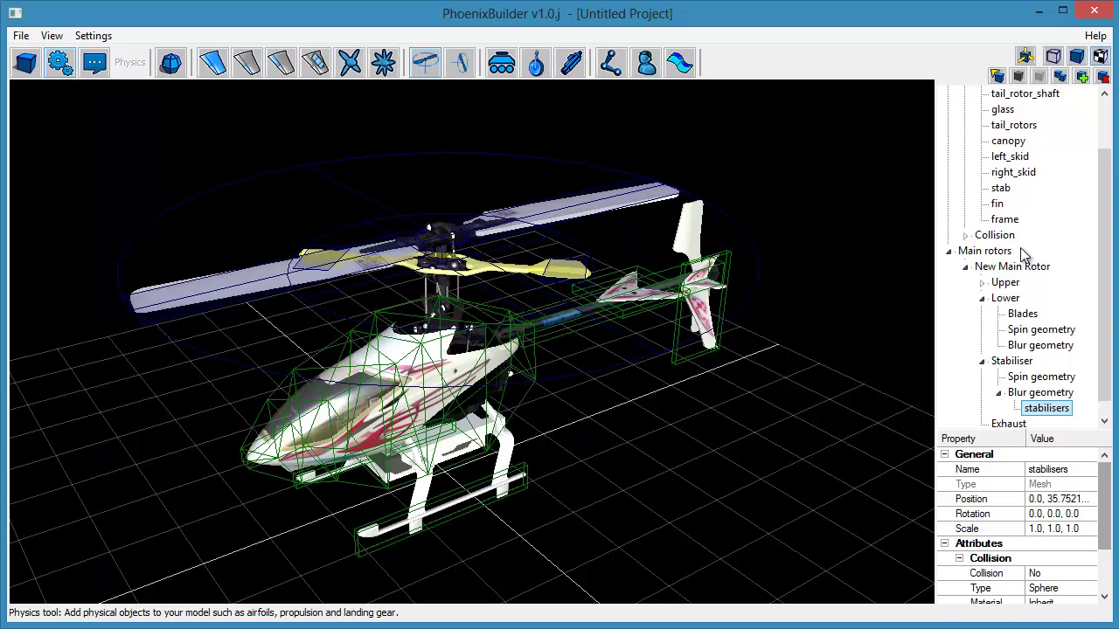
Step: Rename the new main rotor as "Main rotor" and collapse its tree entry
left_click(982, 298)
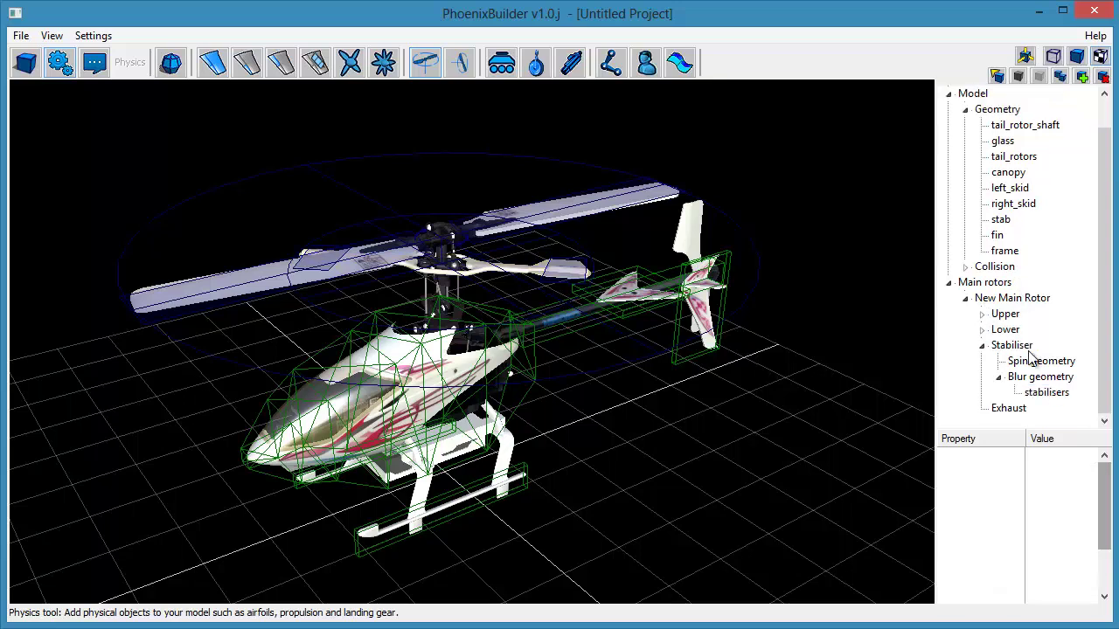
left_click(1003, 300)
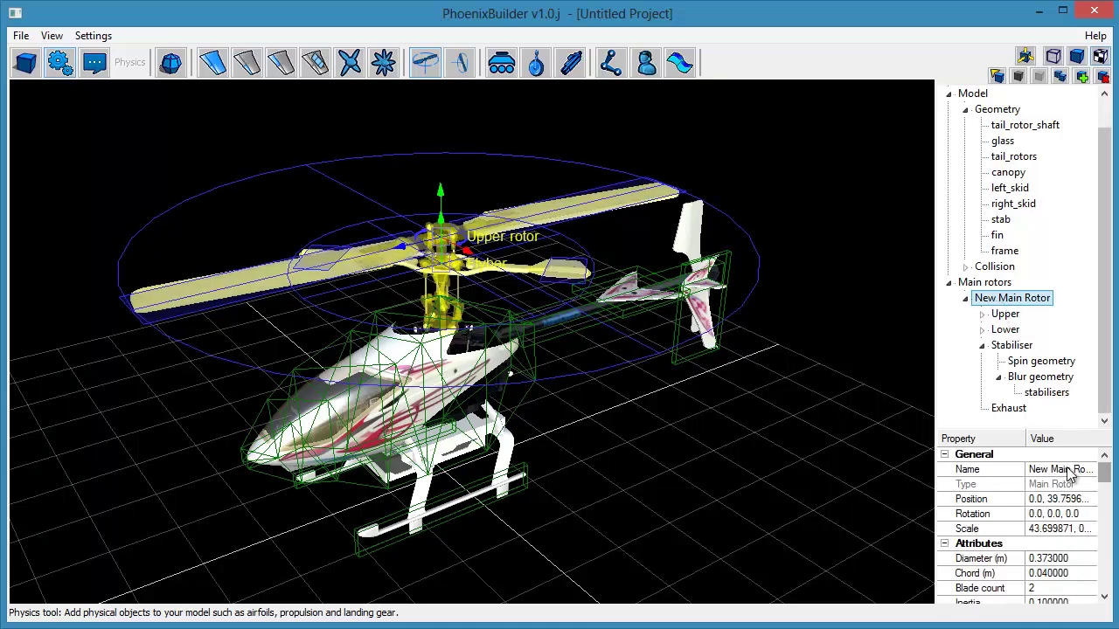
left_click(1009, 301)
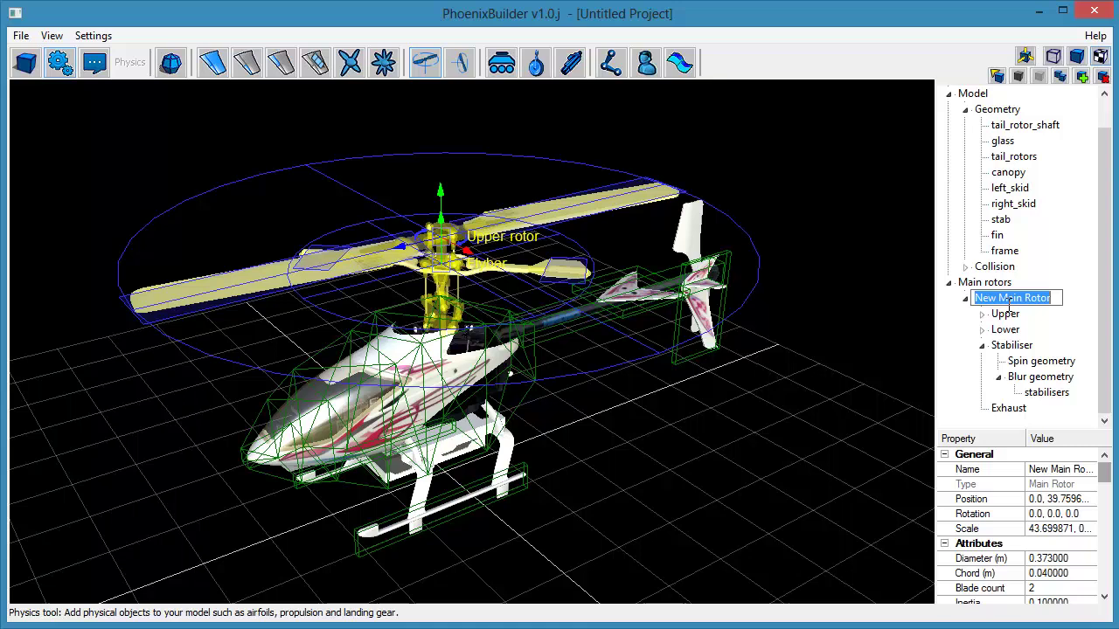
type("Main ")
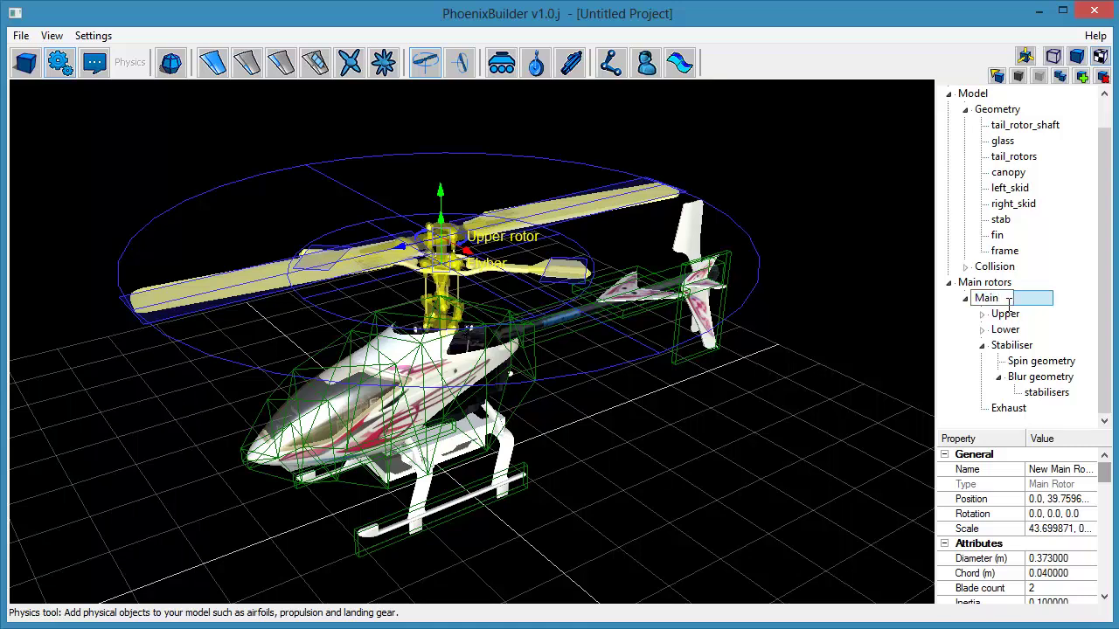
type("rotor")
key("Return")
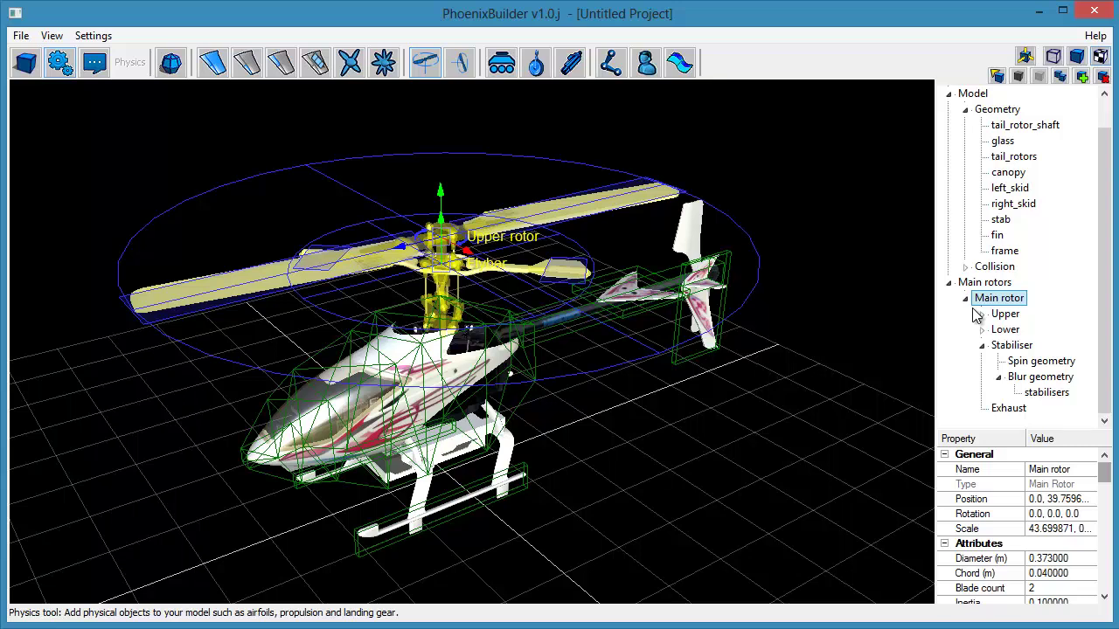
left_click(966, 300)
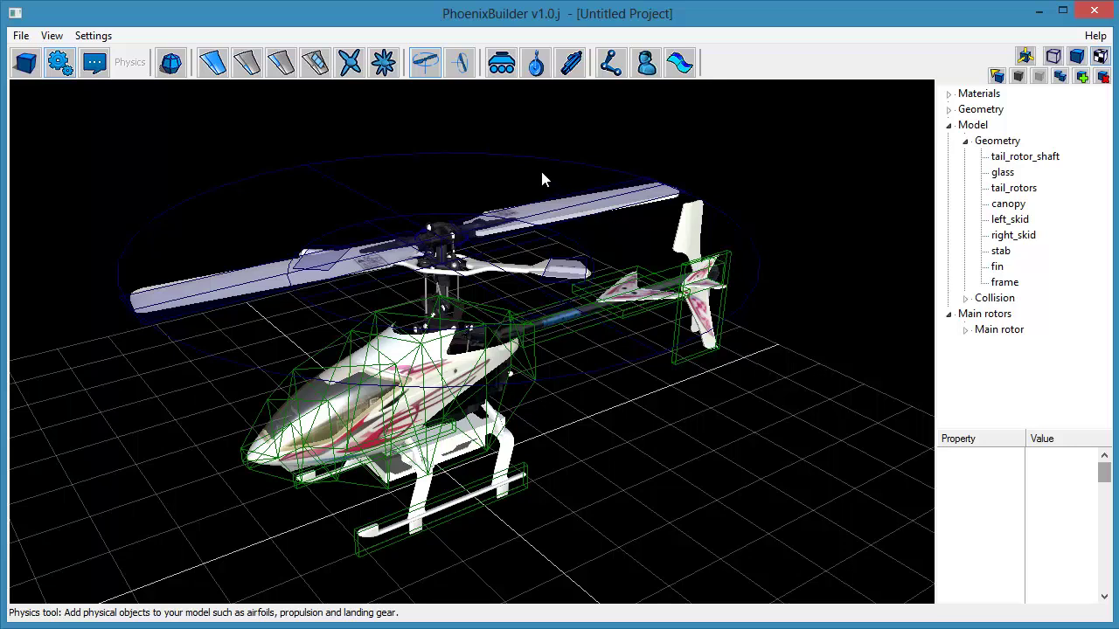
Step: Add a tail rotor to the model and move it in the side view onto the hub at the end of the tail boom
left_click(461, 65)
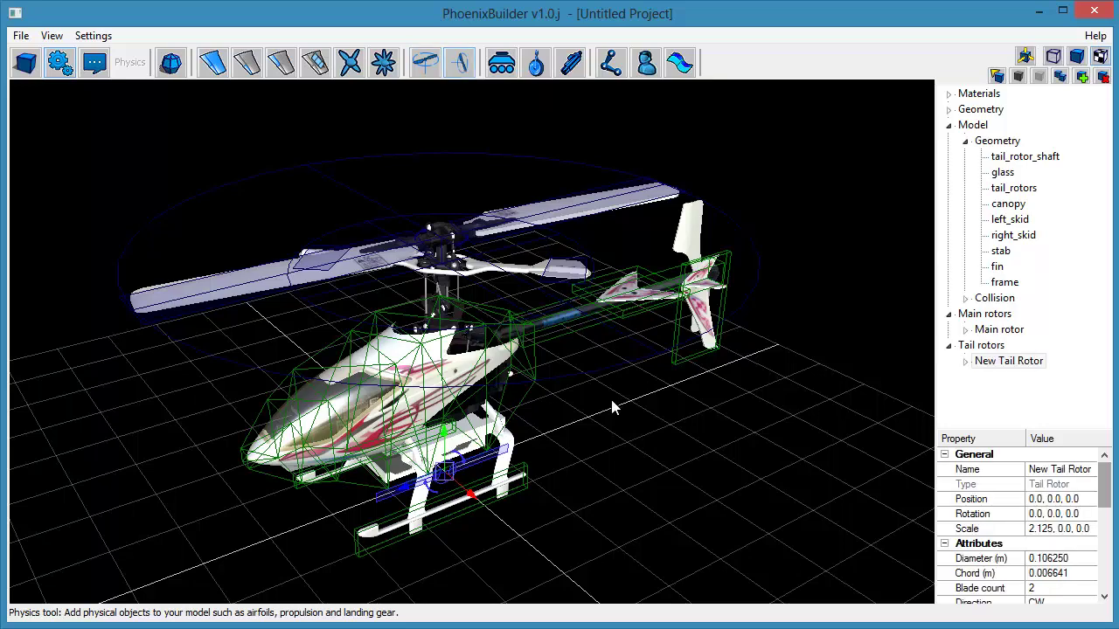
middle_click_drag(612, 401, 583, 353)
key("space")
key("space")
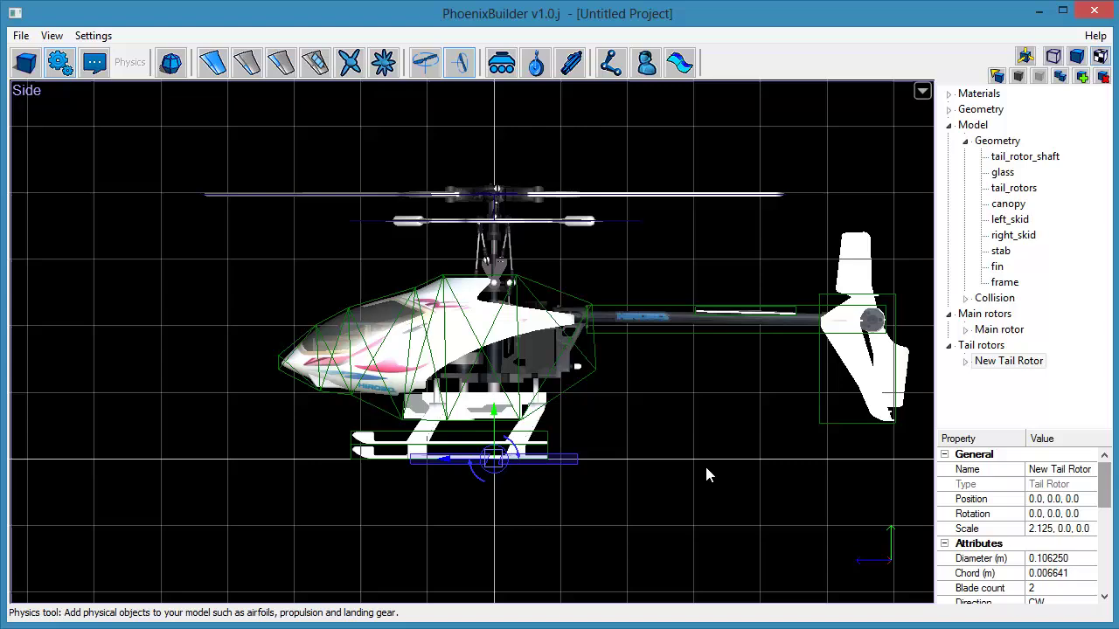
scroll(706, 472, "up", 3)
left_click_drag(391, 468, 813, 262)
scroll(559, 332, "up", 1)
middle_click_drag(559, 332, 272, 423)
scroll(668, 398, "up", 5)
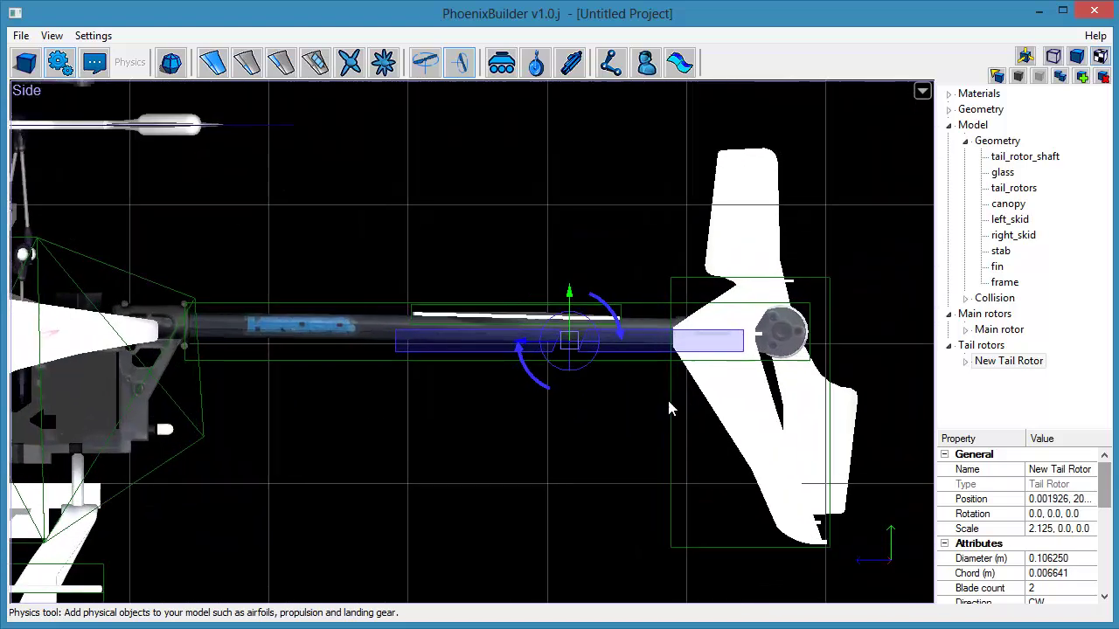
middle_click_drag(570, 412, 289, 422)
left_click_drag(330, 358, 616, 343)
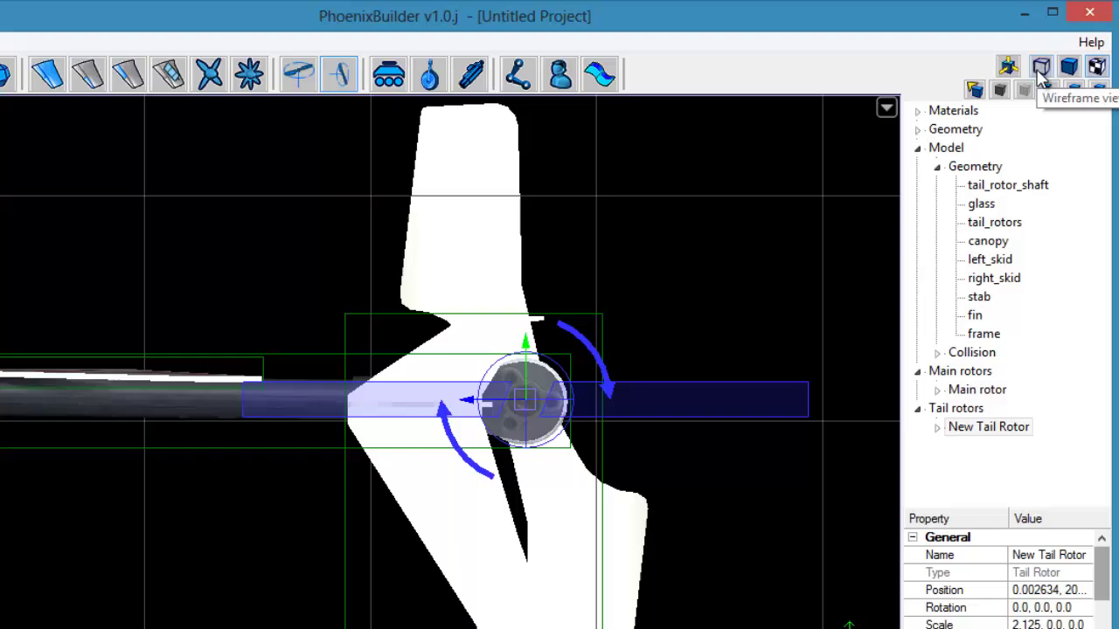
Step: Fine-tune the tail rotor's centre on the hub in the wireframe side view, then restore the textured display
left_click(1041, 68)
scroll(676, 567, "up", 5)
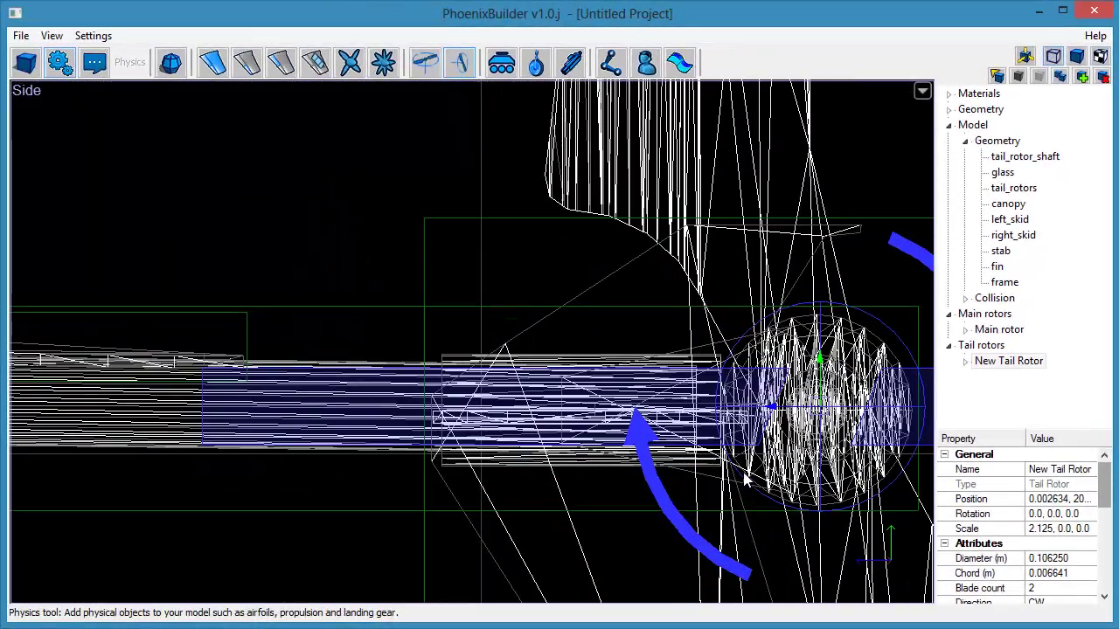
scroll(745, 479, "up", 4)
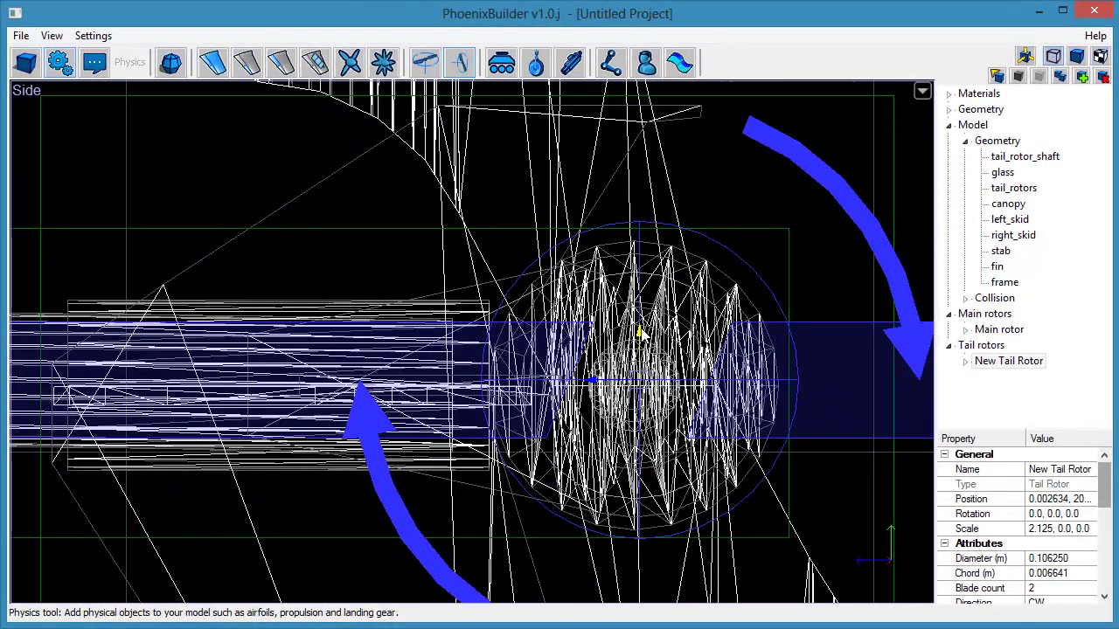
scroll(639, 336, "up", 2)
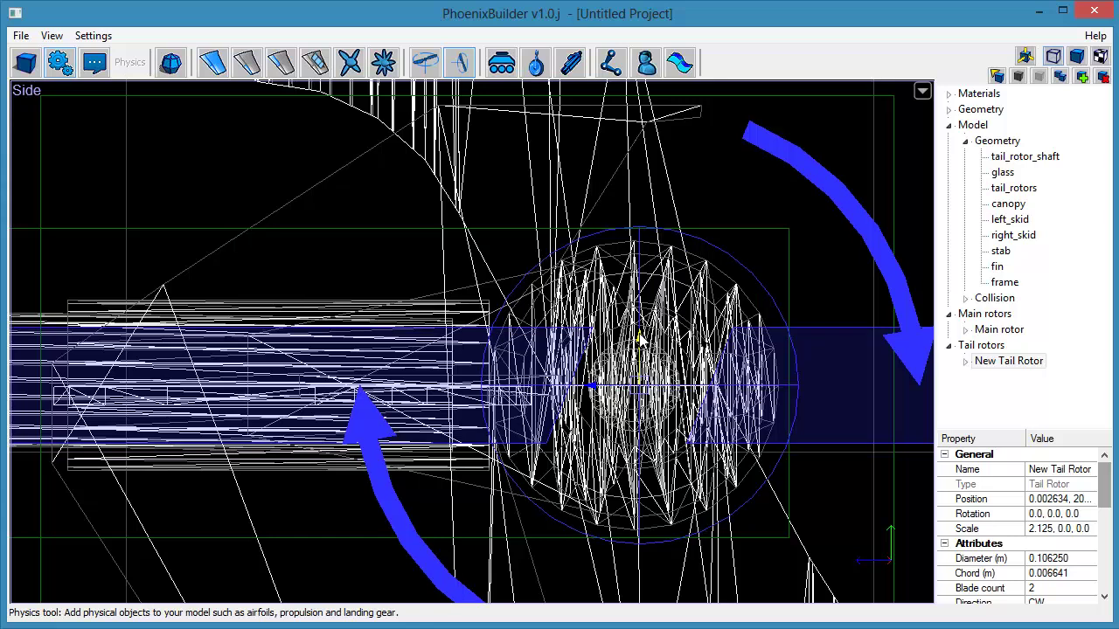
left_click_drag(596, 384, 591, 383)
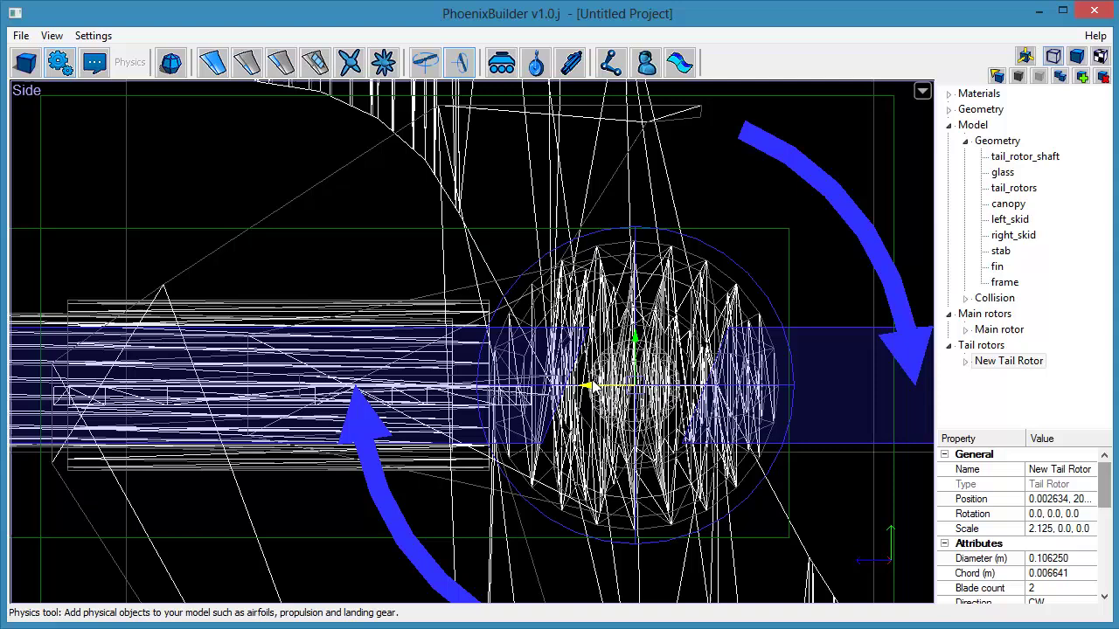
middle_click_drag(549, 395, 542, 406)
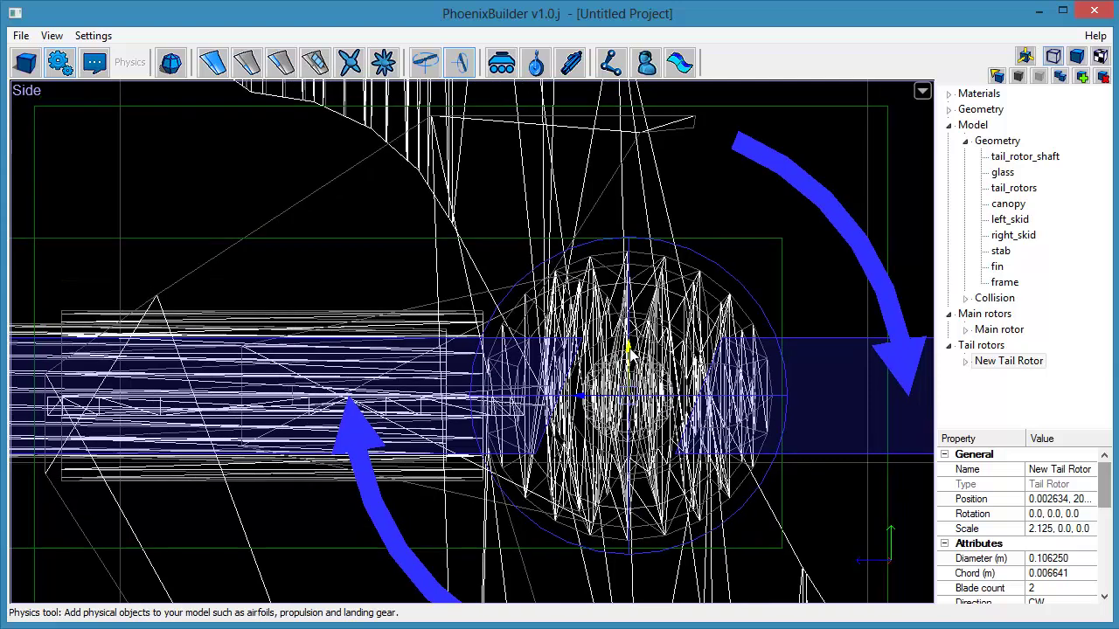
left_click(1096, 58)
Step: Move the tail rotor sideways in the top view onto the tail blades, to an X position of about -2.88
middle_click_drag(636, 382, 611, 363)
key("space")
key("space")
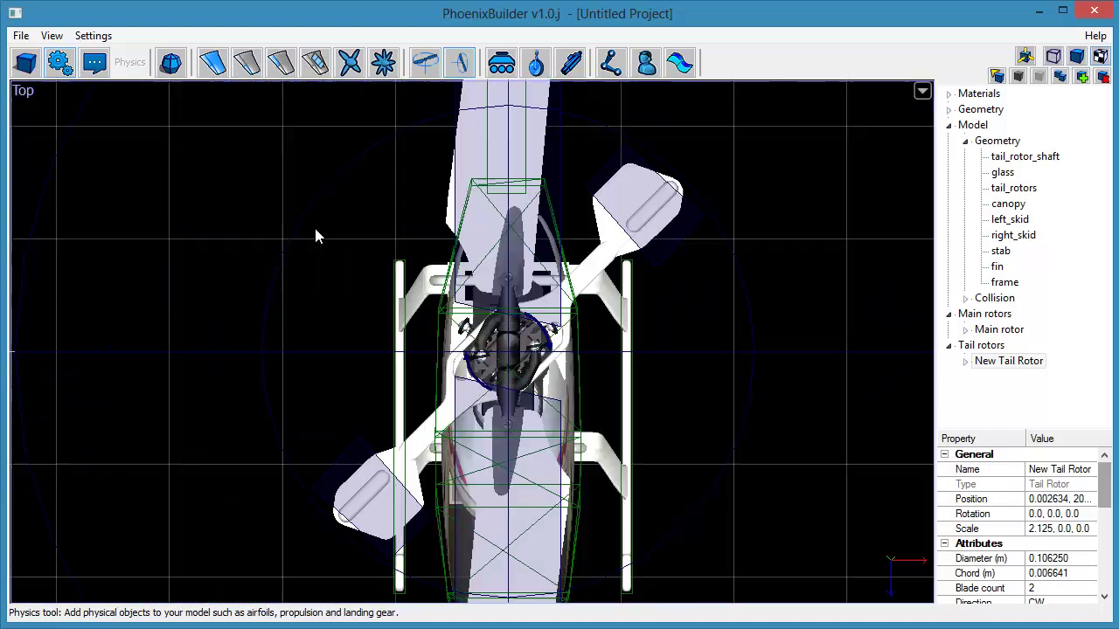
middle_click_drag(538, 166, 539, 371)
middle_click_drag(508, 176, 512, 388)
middle_click_drag(473, 220, 486, 351)
scroll(510, 311, "up", 2)
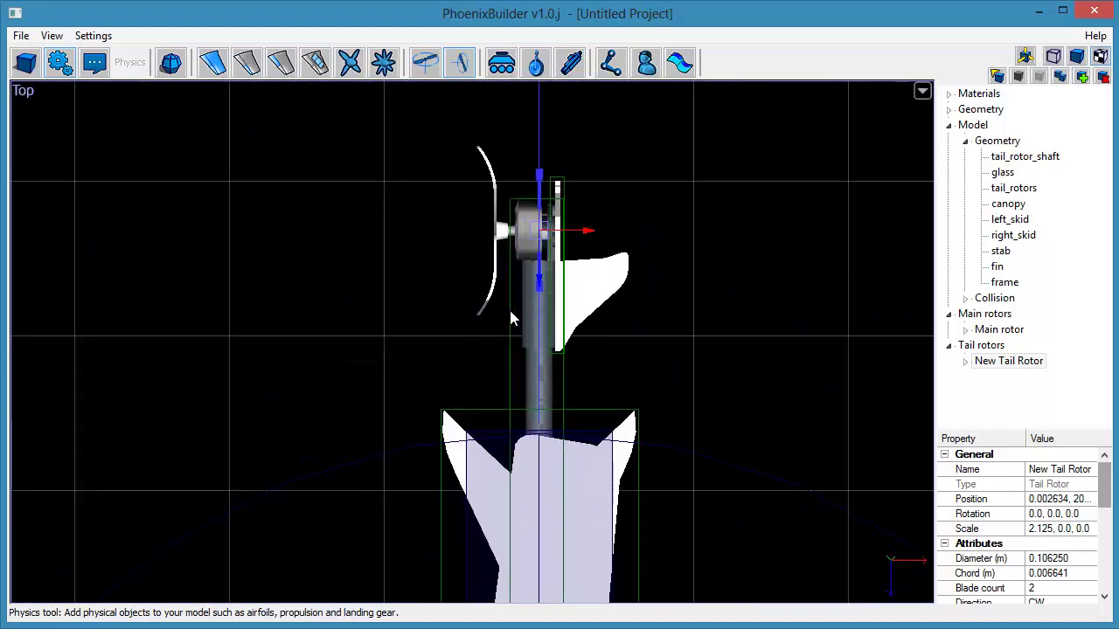
left_click_drag(595, 212, 534, 214)
Step: Rotate the tail rotor in the side view by about 79.6° to line up with the tail blades
double_click(668, 298)
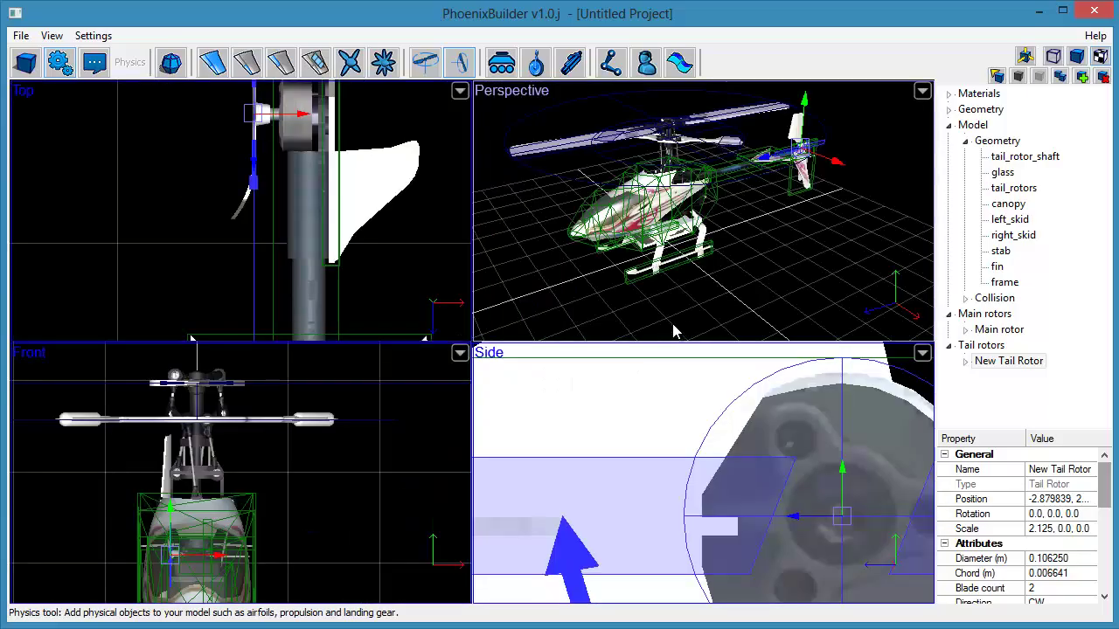
double_click(672, 330)
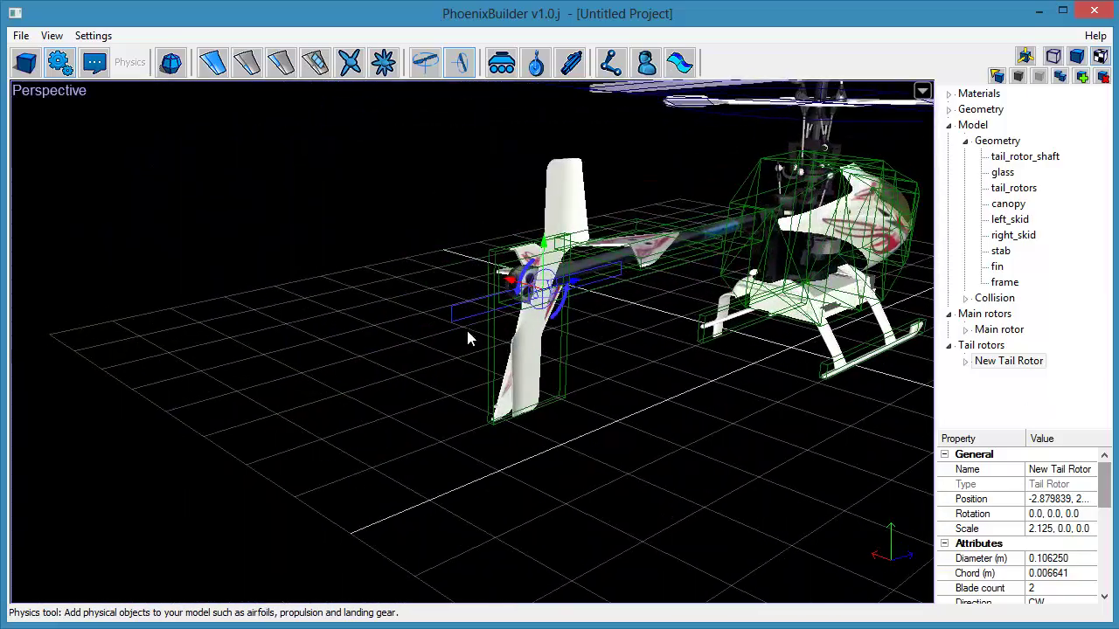
double_click(467, 333)
double_click(724, 462)
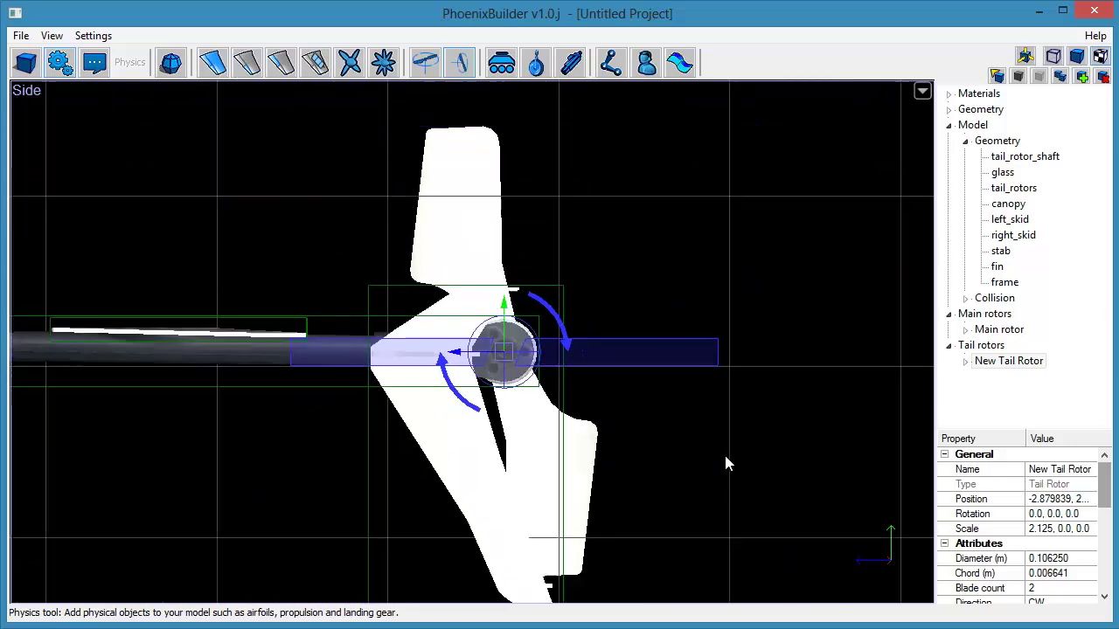
key("shift")
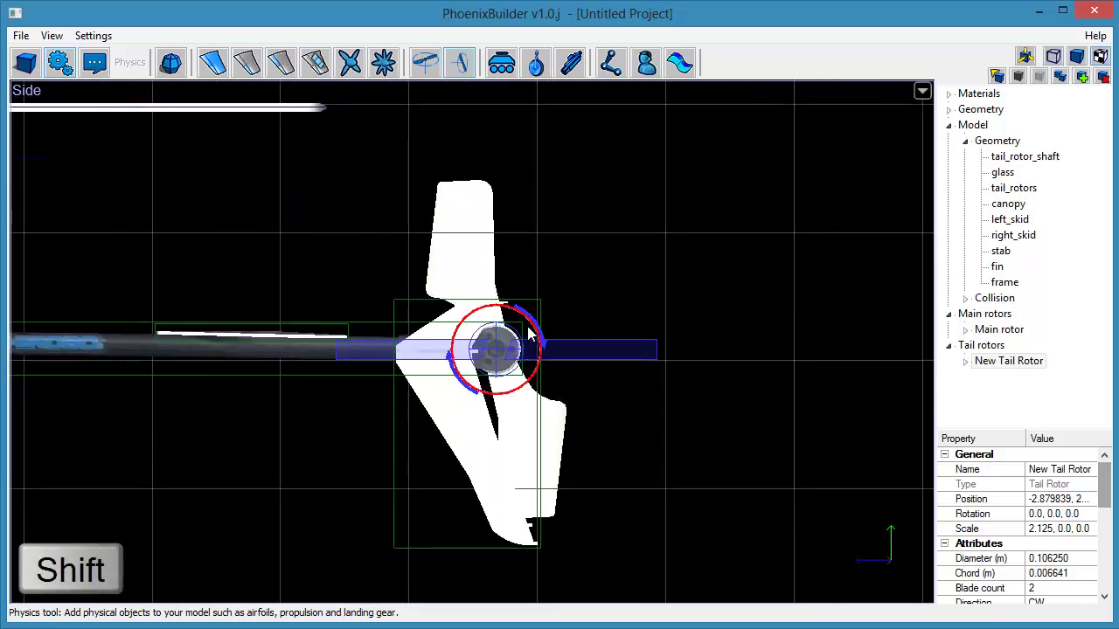
left_click_drag(454, 350, 449, 464)
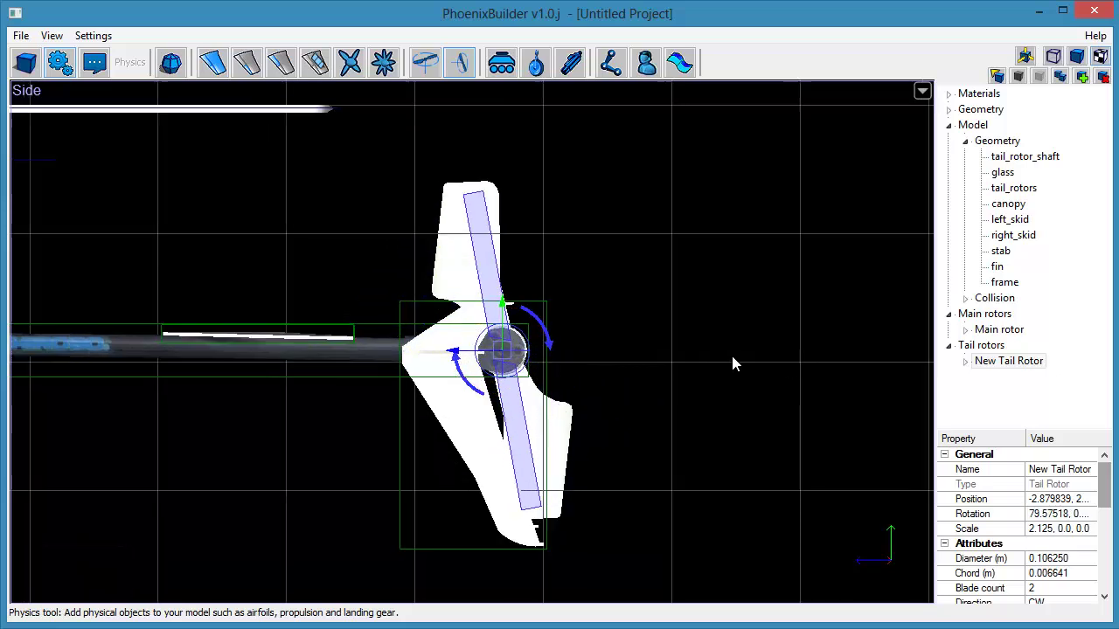
Step: Scale the tail rotor along X to about 13.76 in the perspective view so its disc spans the tail blades
key("space")
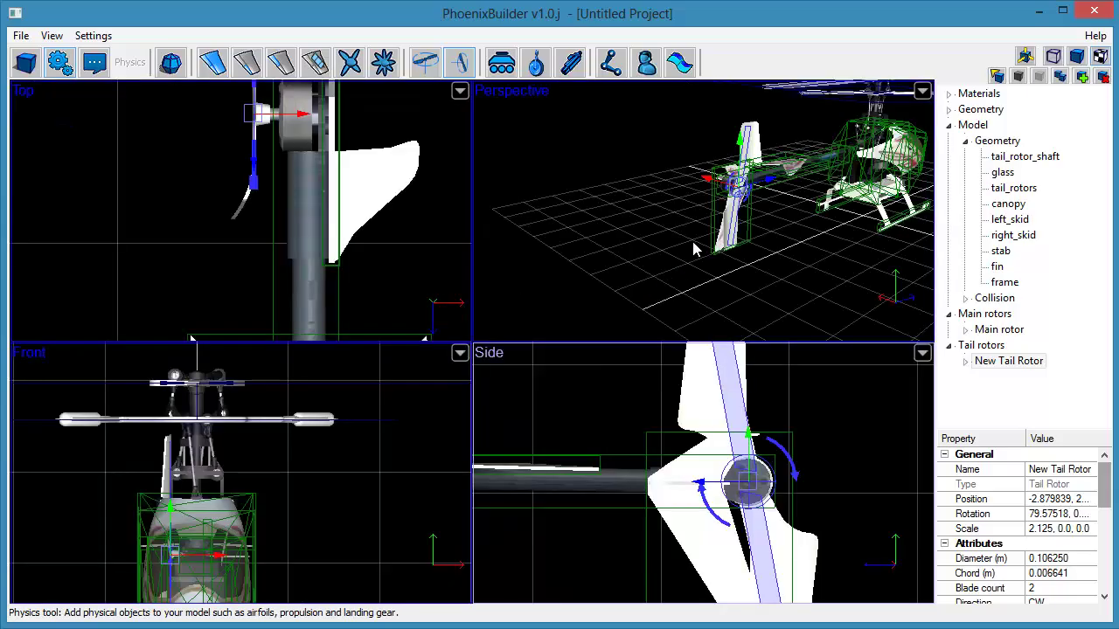
left_click(691, 243)
key("space")
mouse_move(638, 381)
middle_mouse_down()
mouse_move(676, 396)
mouse_move(774, 345)
mouse_move(644, 397)
middle_mouse_up()
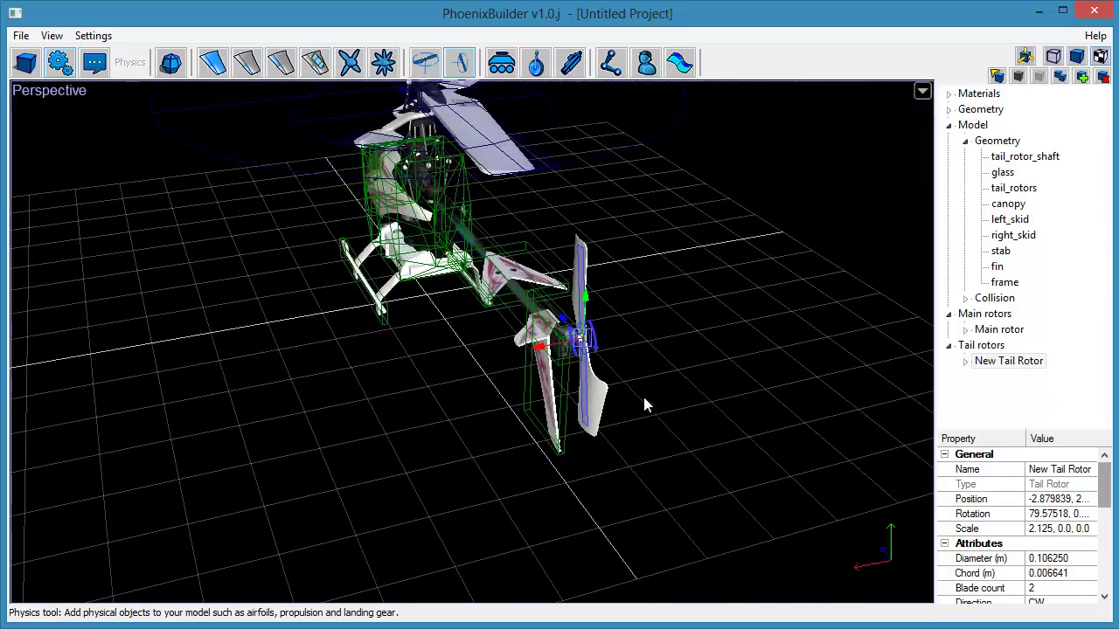
scroll(644, 398, "up", 2)
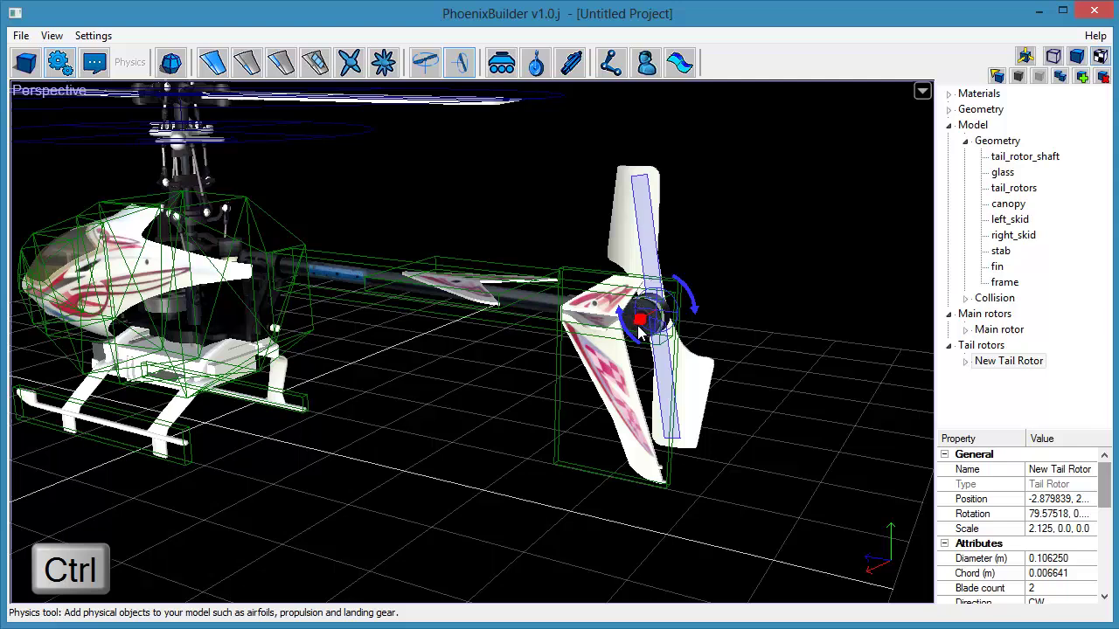
left_click_drag(641, 325, 567, 393, "ctrl")
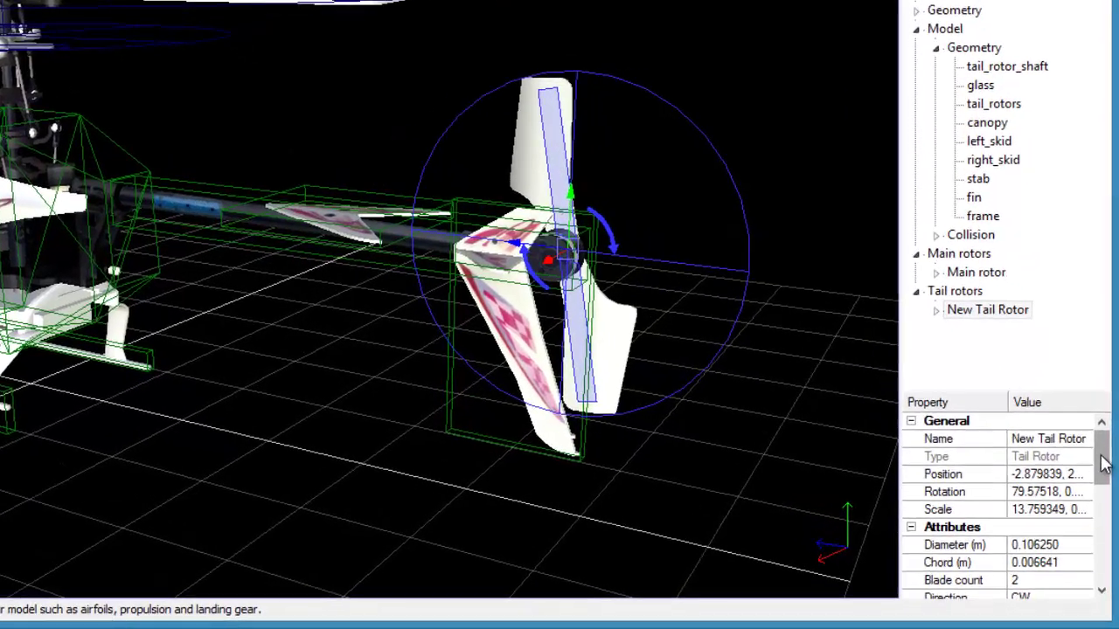
Step: Set the tail rotor's diameter to 0.115 m and its chord to 0.025 m
left_click_drag(1099, 476, 1108, 503)
left_click(1053, 430)
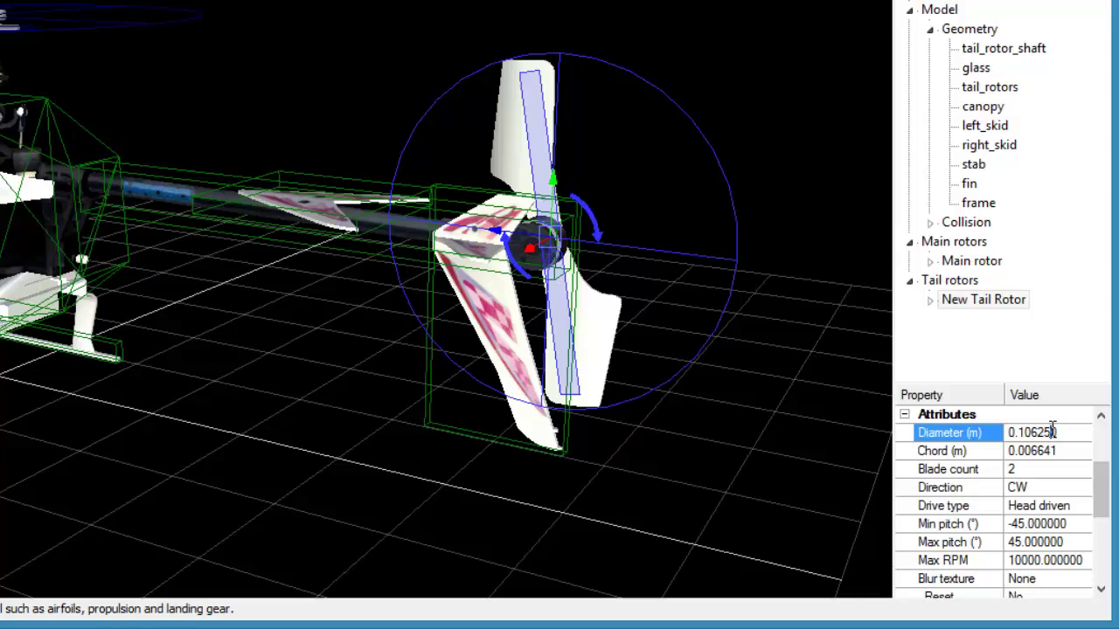
type("0.115")
key("Return")
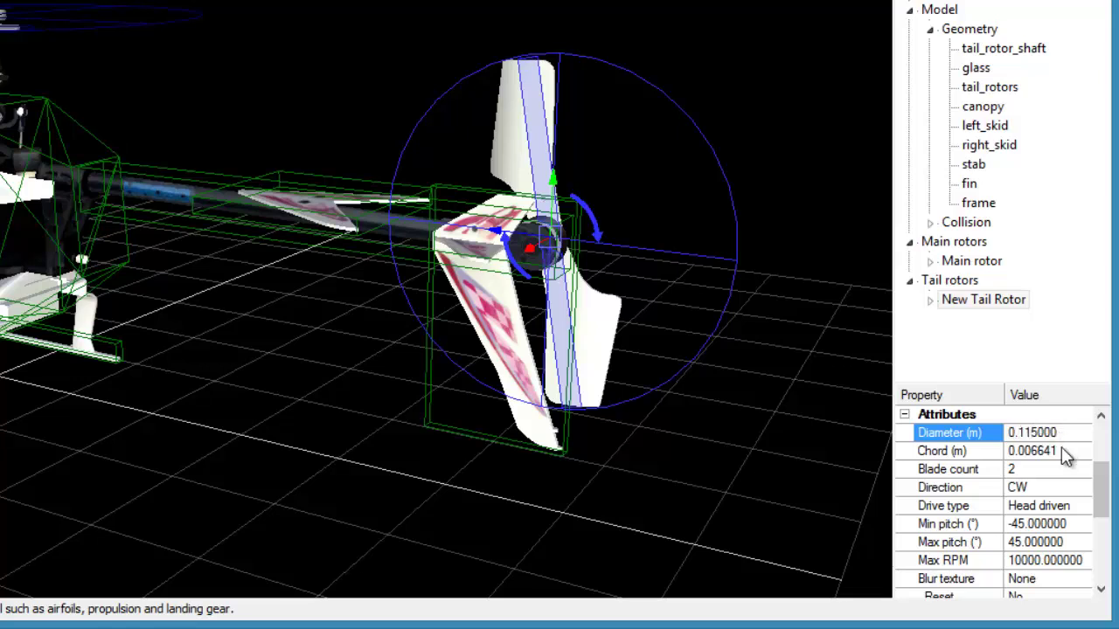
left_click(1063, 450)
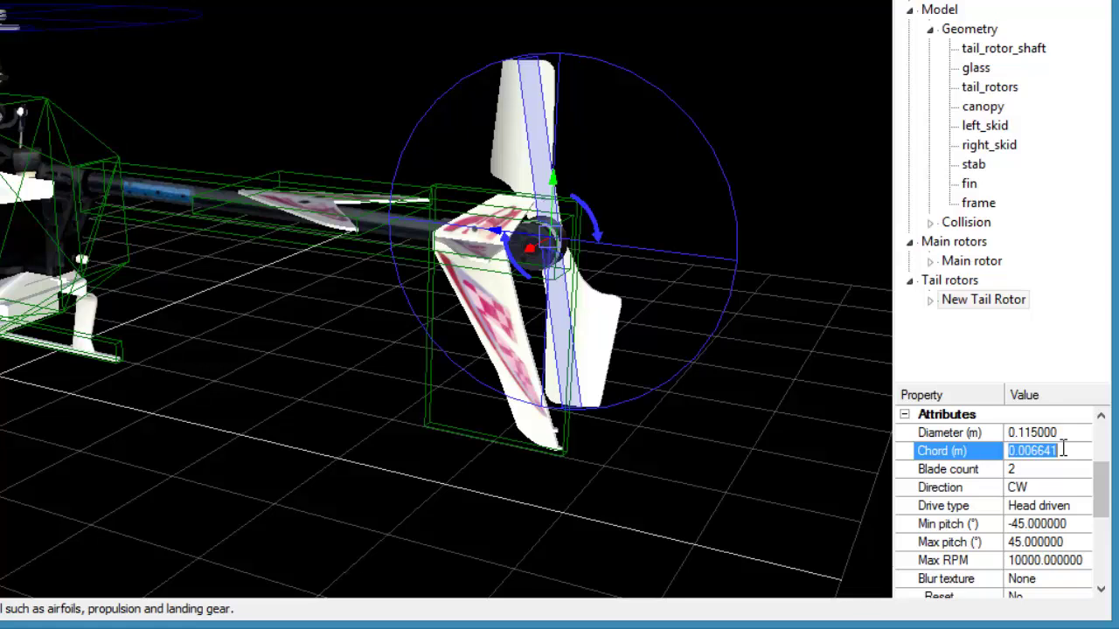
type("0.025")
key("Return")
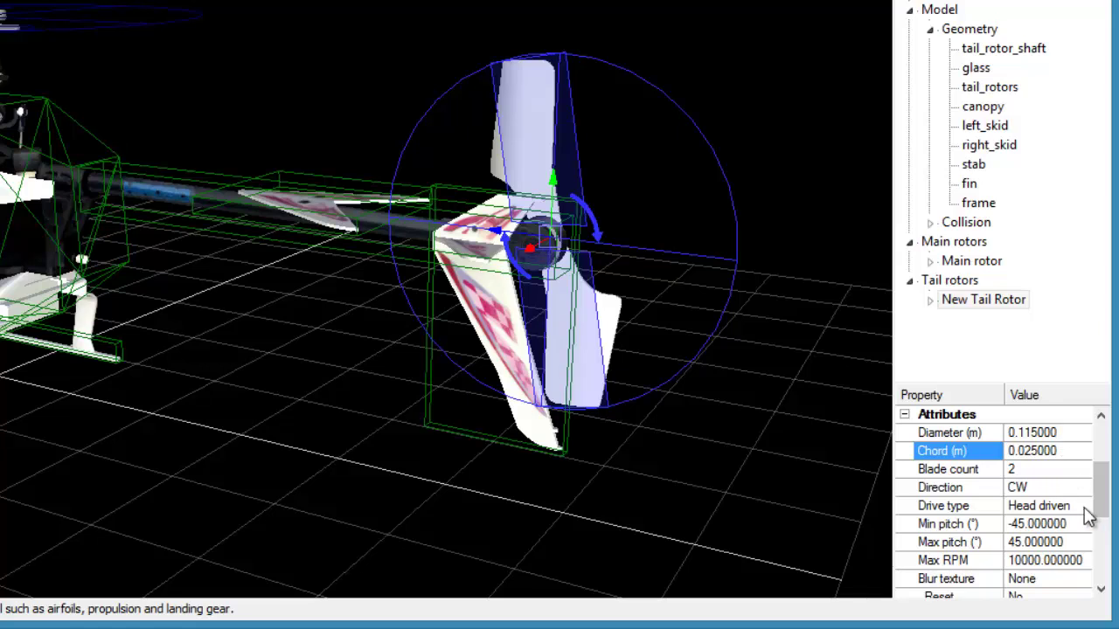
Step: Set the tail rotor's drive type to Separate motor
left_click_drag(1101, 501, 1101, 514)
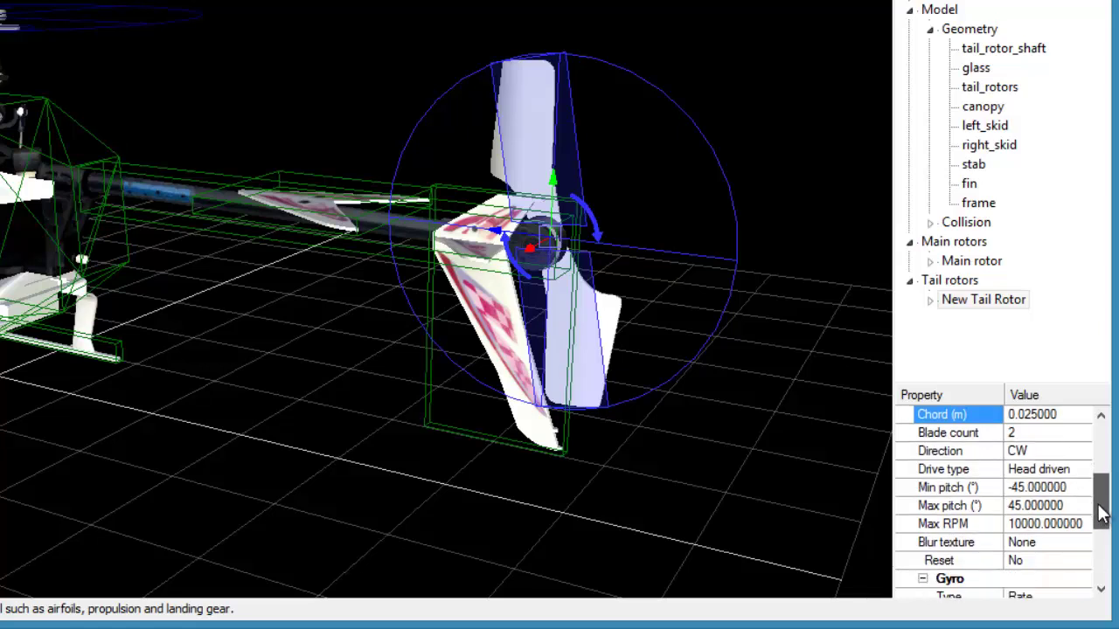
left_click(1086, 470)
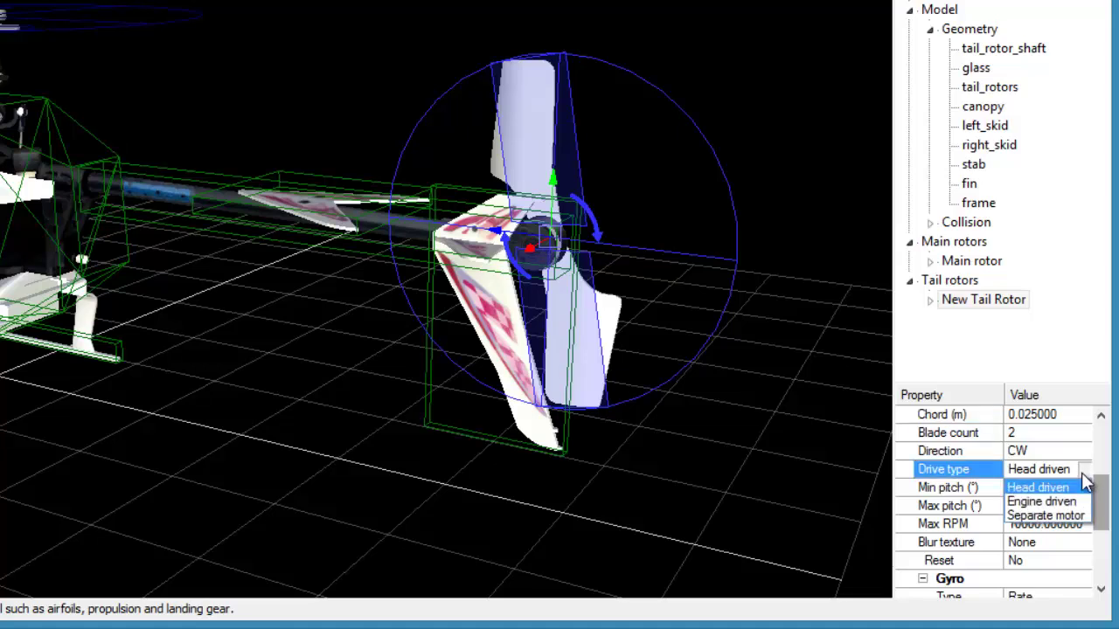
left_click(1071, 516)
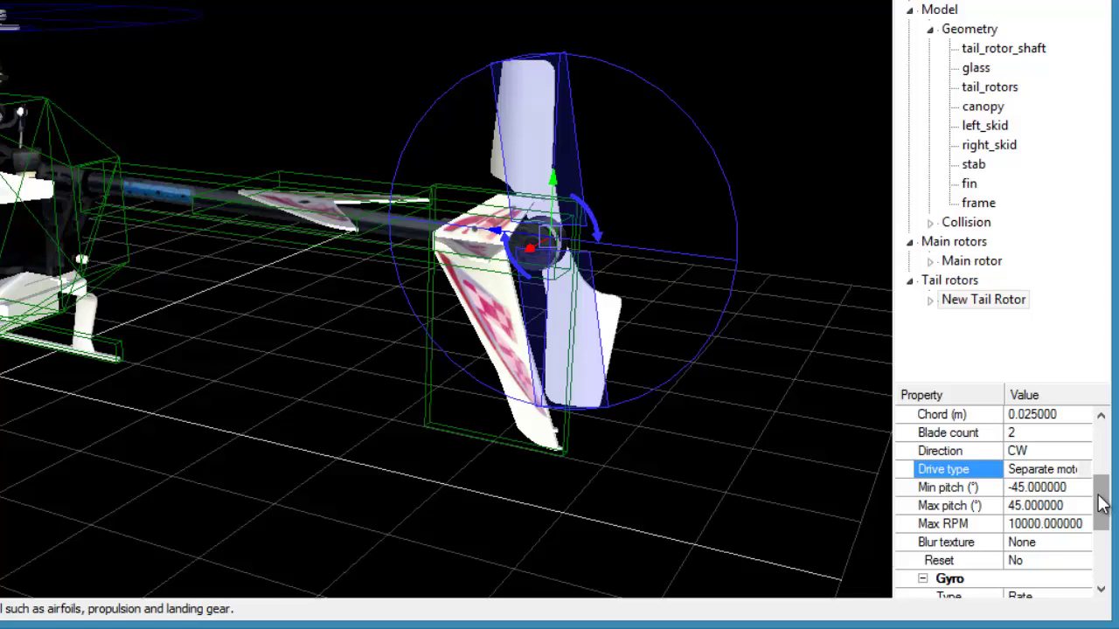
Step: Set the tail rotor's gyro type to Heading hold
left_click_drag(1100, 505, 1103, 559)
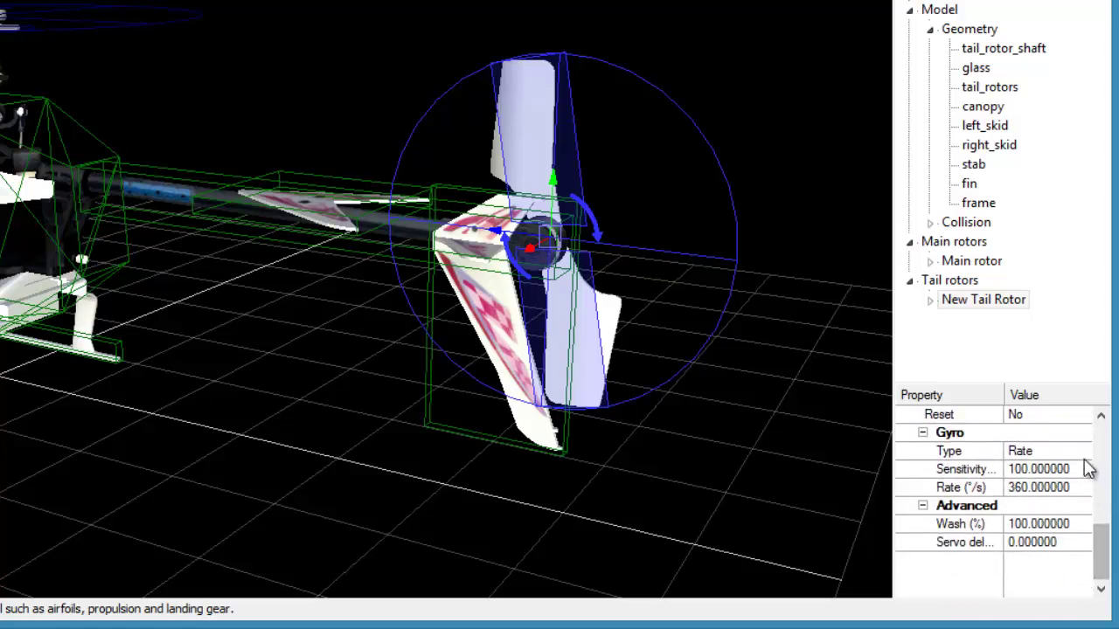
left_click(1083, 451)
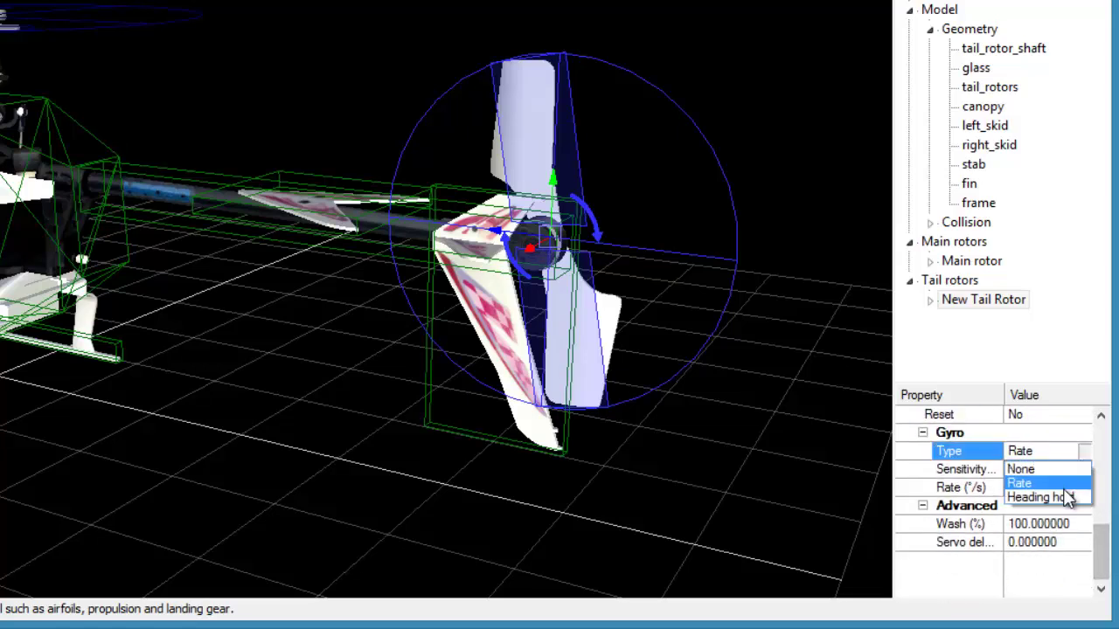
left_click(1066, 498)
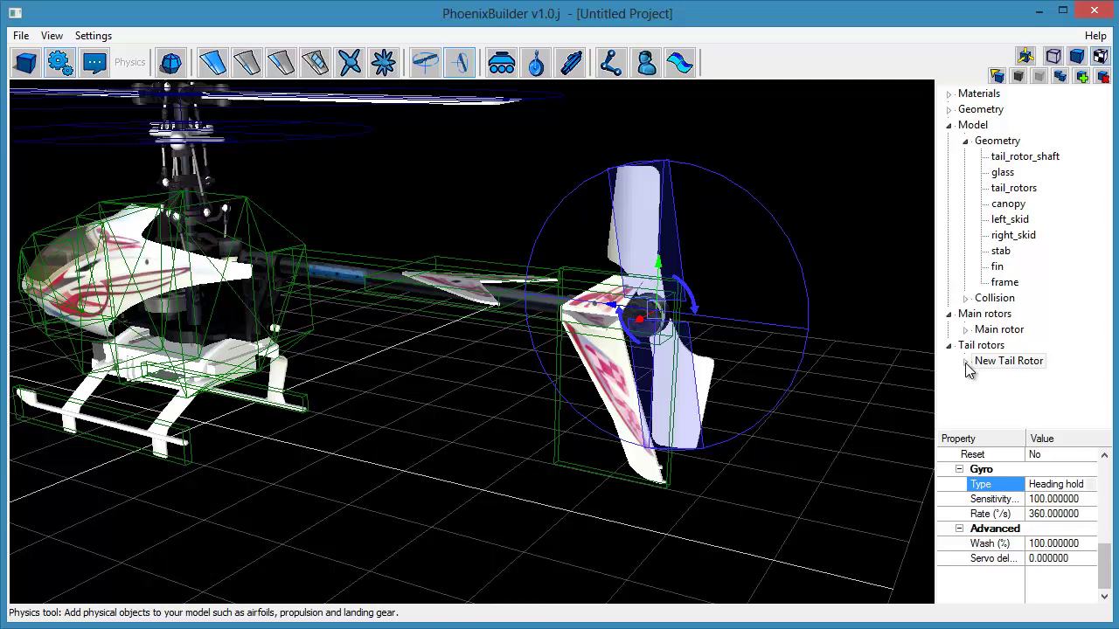
Step: Assign the tail_rotors mesh to the tail rotor's Blades and the tail_rotor_shaft mesh to its Spin geometry
left_click(965, 362)
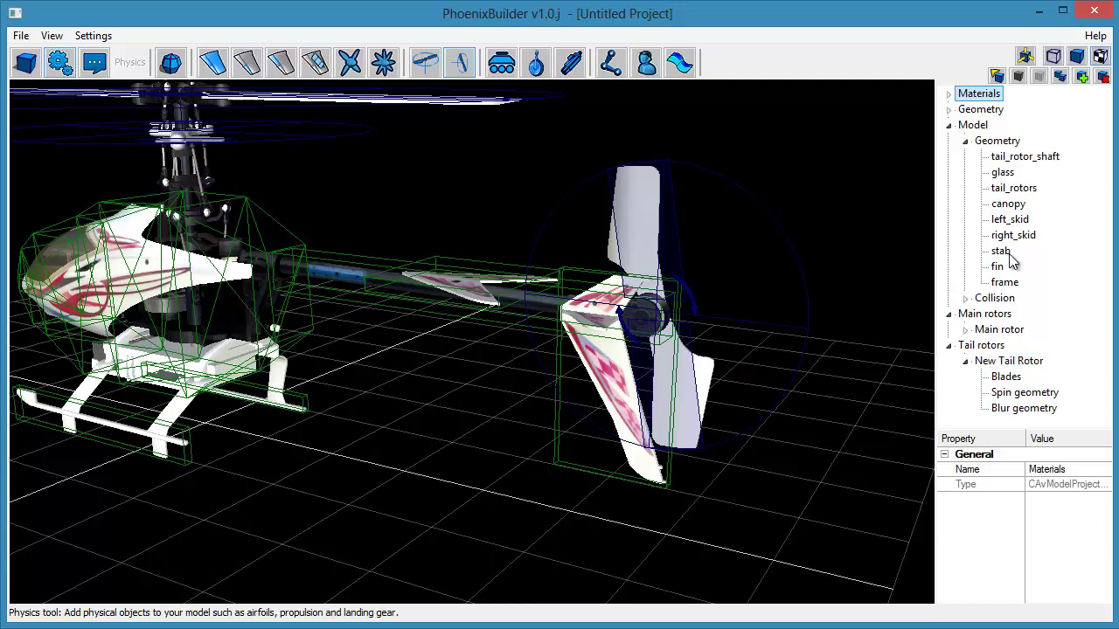
left_click(1014, 188)
left_click_drag(1028, 192, 1034, 378)
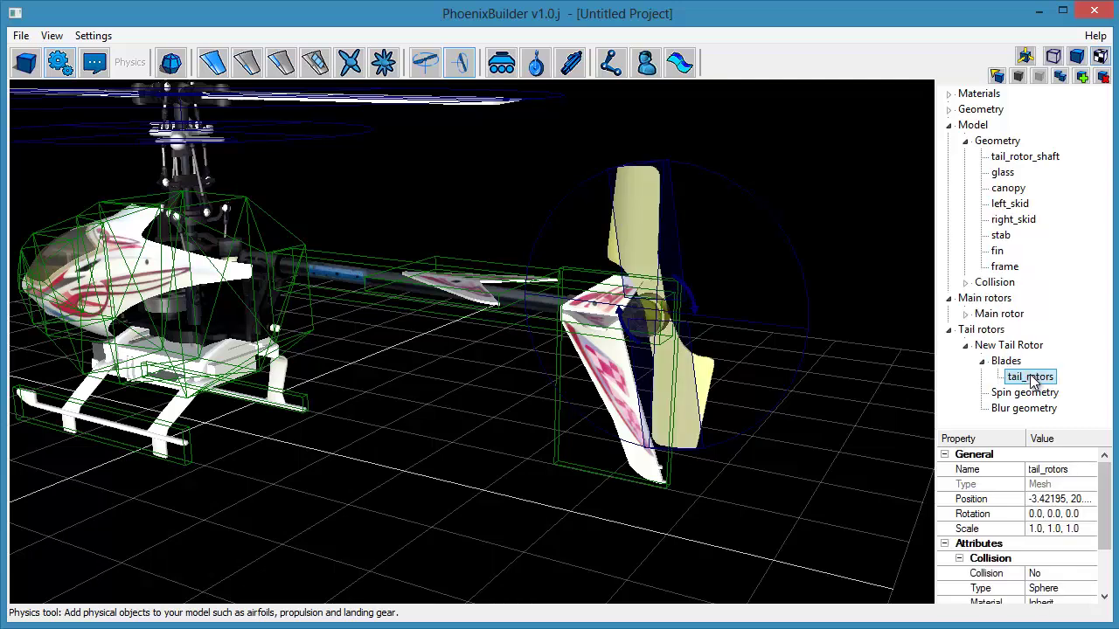
left_click(1035, 160)
left_click_drag(1032, 165, 1048, 398)
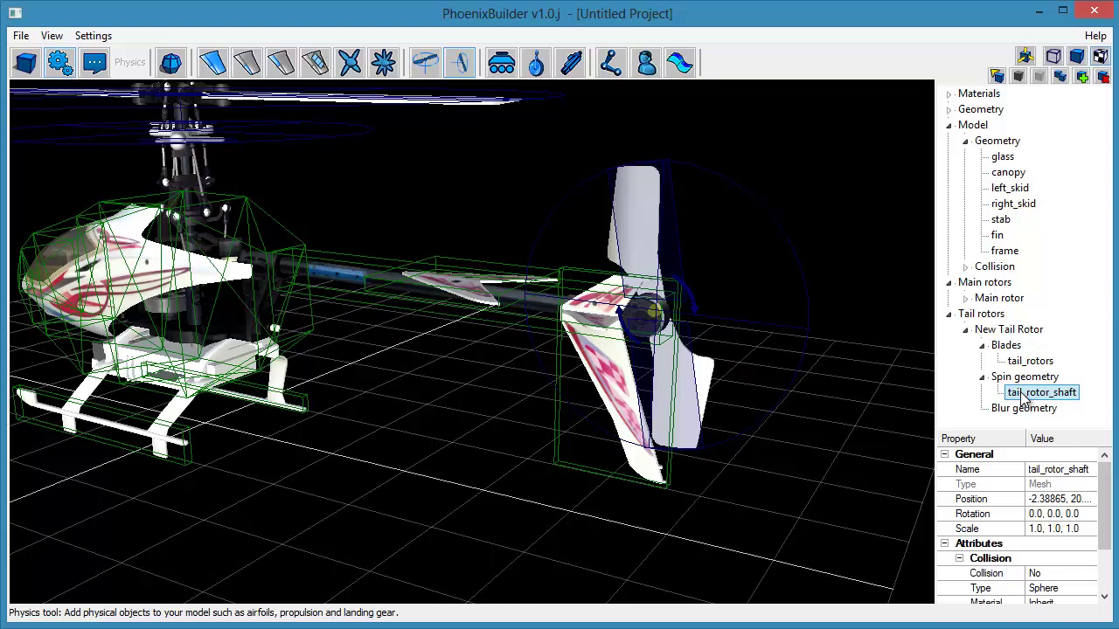
Step: Rename the new tail rotor as "Tail rotor" and collapse its entry in the model tree
left_click(1007, 333)
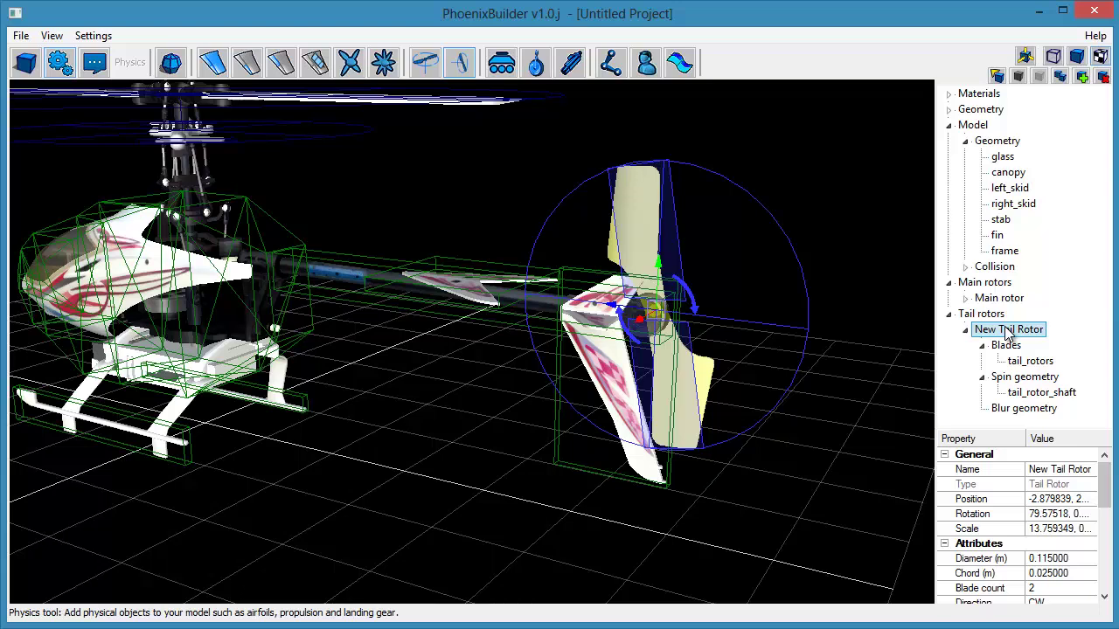
left_click(1005, 332)
type("Tai")
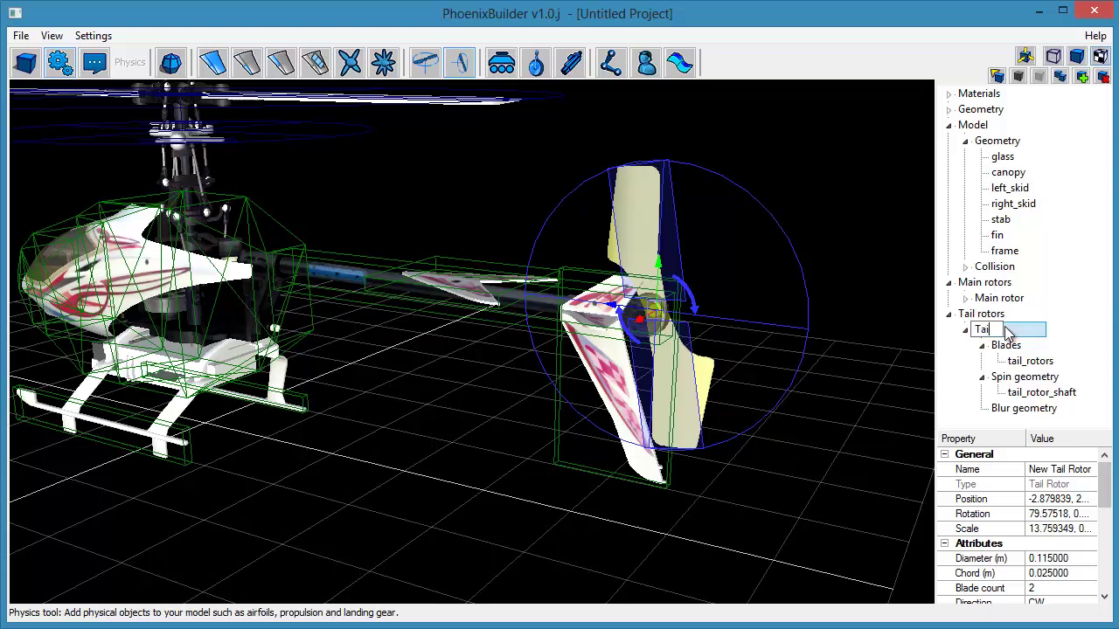
type("l rotor")
key("Return")
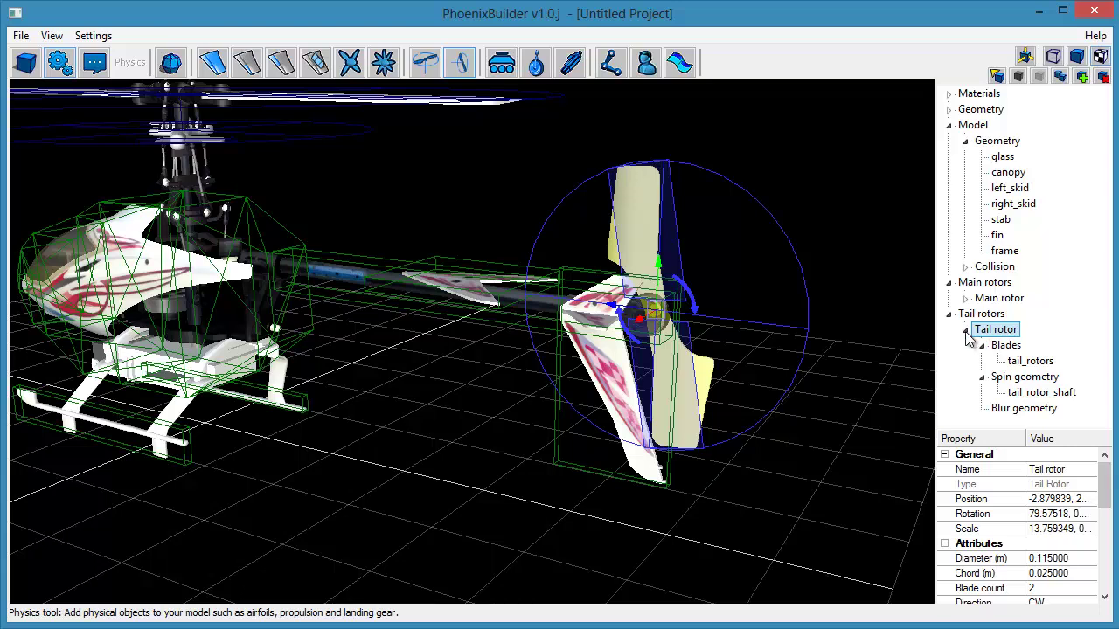
left_click(966, 330)
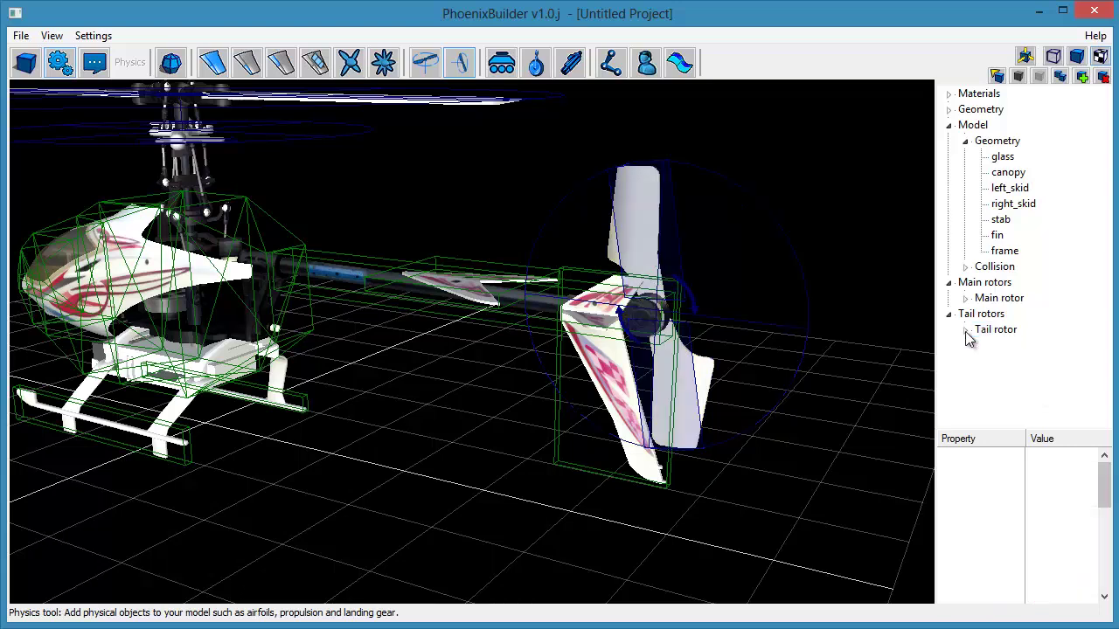
Step: Add a new airfoil to the model and set its Mirrored attribute to No
scroll(457, 392, "up", 5)
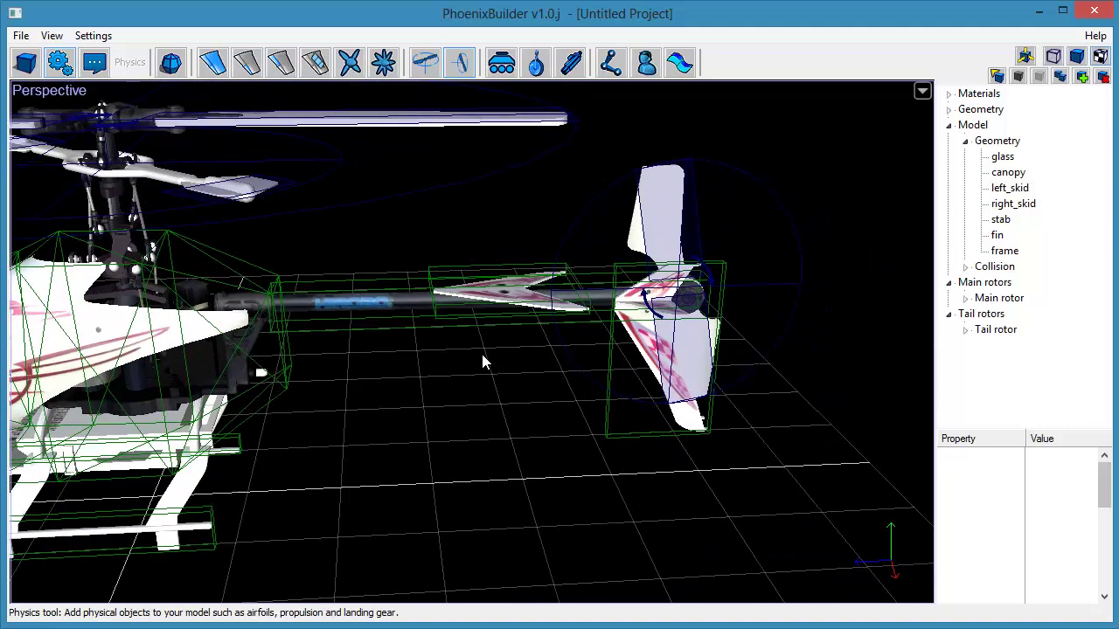
middle_click_drag(484, 355, 300, 381)
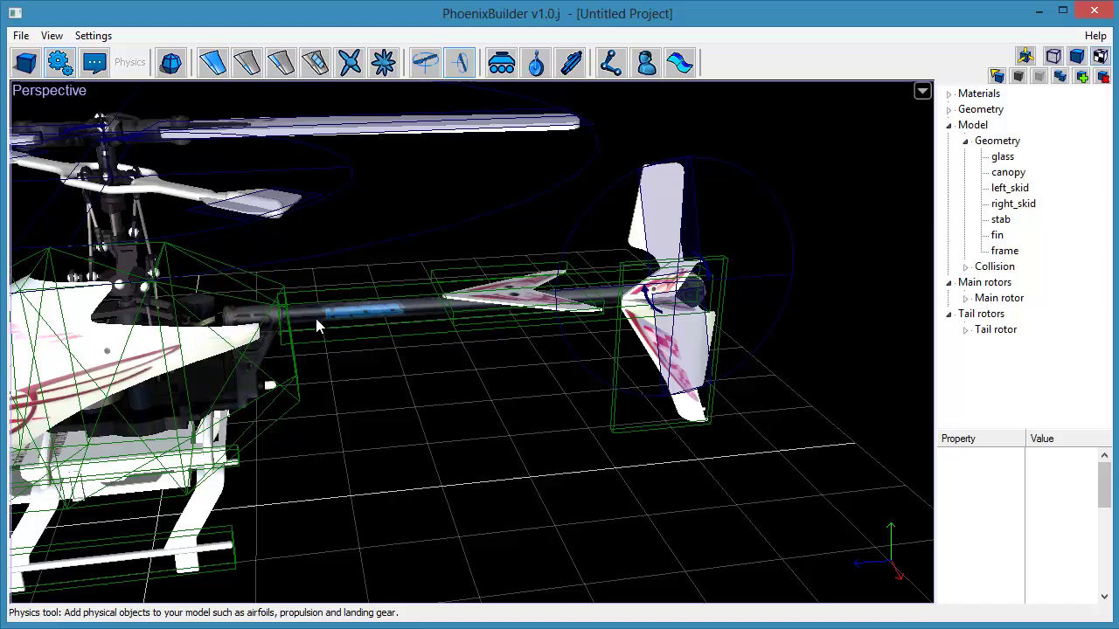
left_click(217, 74)
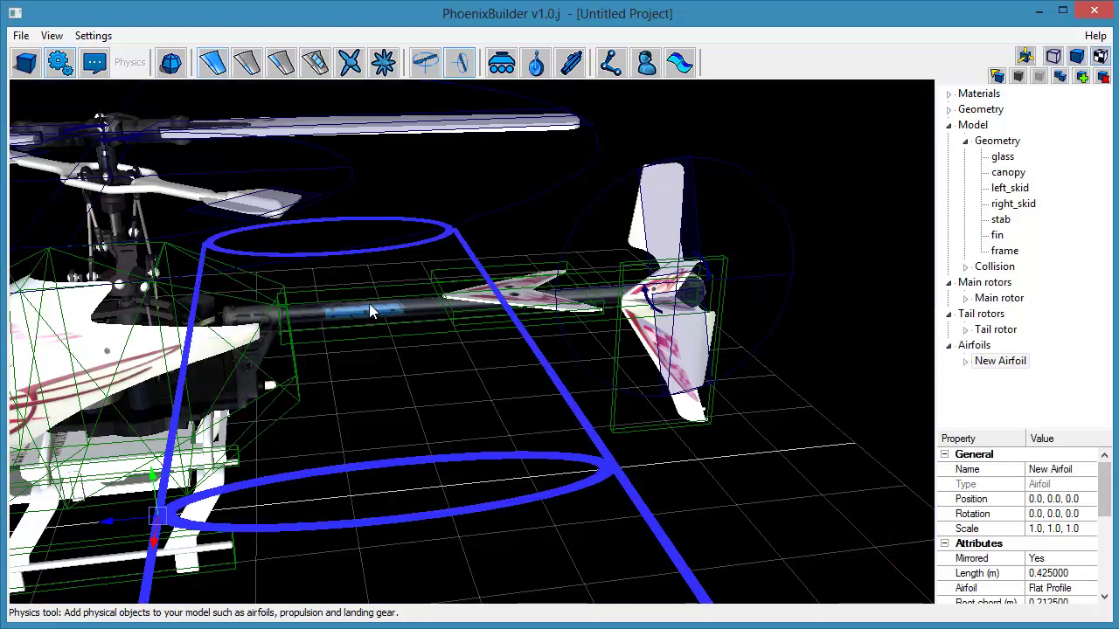
middle_click_drag(429, 420, 399, 379)
right_click_drag(399, 379, 461, 470)
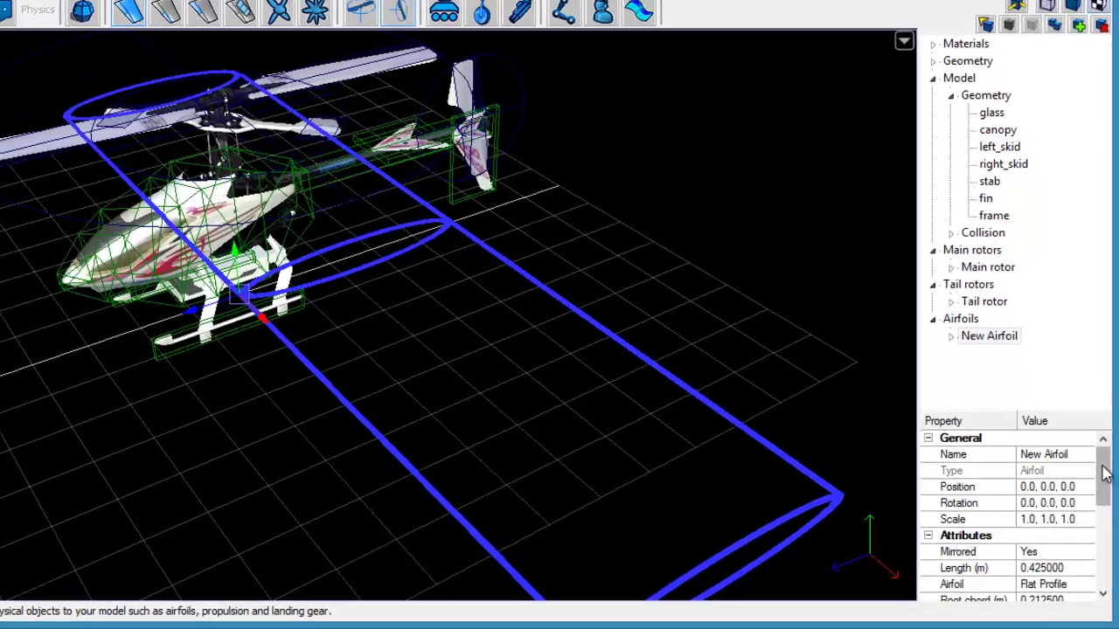
mouse_move(1102, 478)
left_mouse_down()
mouse_move(1105, 489)
mouse_move(1102, 478)
left_mouse_up()
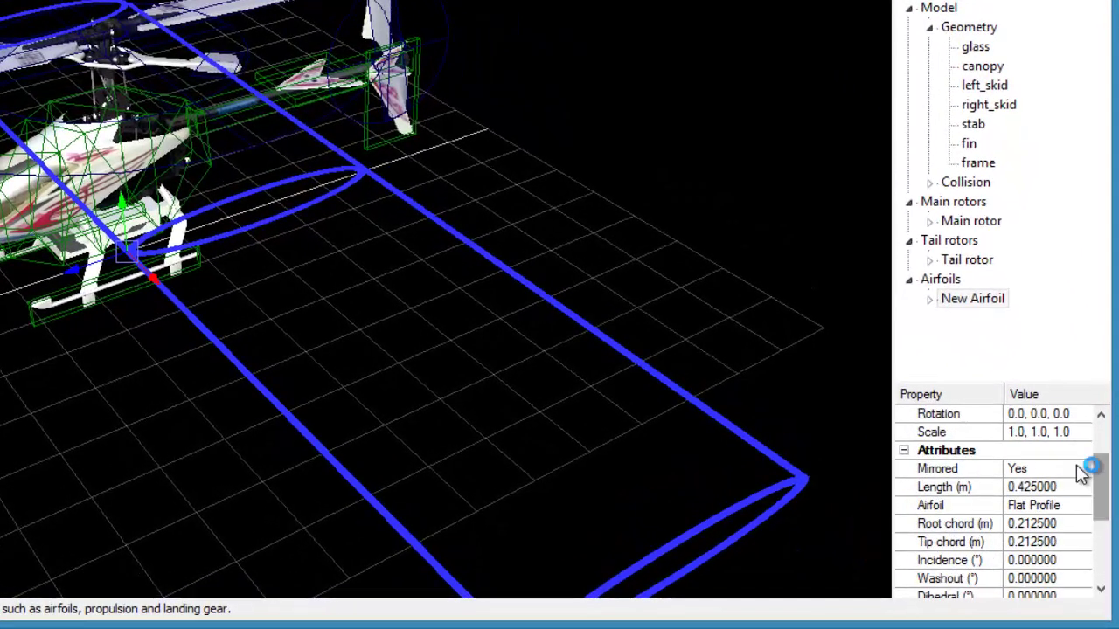
left_click(1078, 471)
left_click(1082, 471)
left_click(1061, 498)
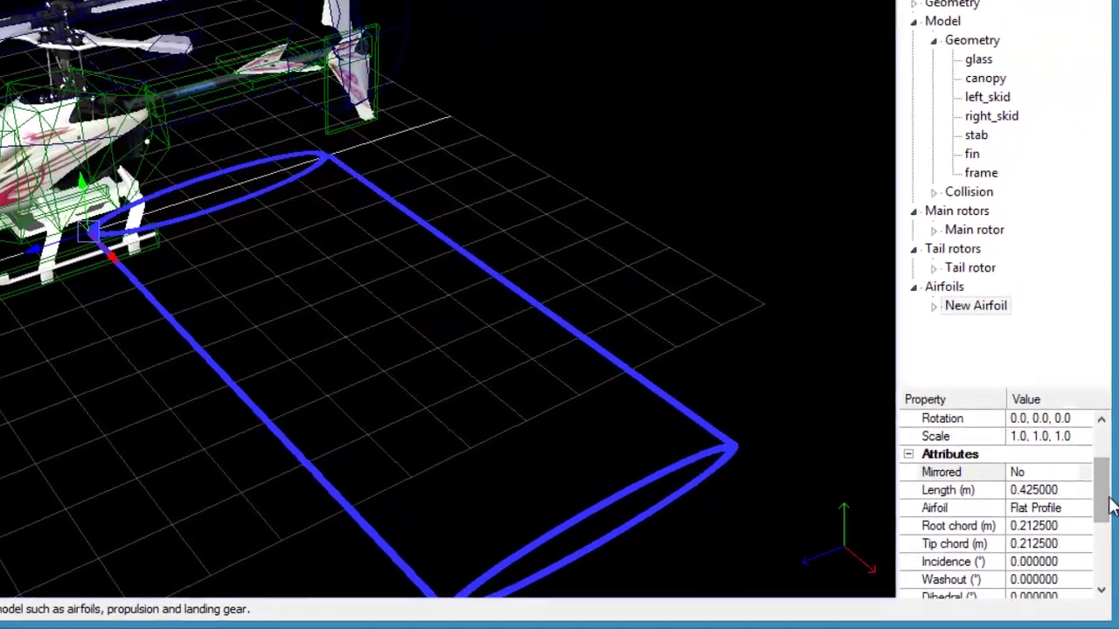
Step: Set the new airfoil's dihedral to -90° so it points straight down
mouse_move(1104, 502)
left_mouse_down()
mouse_move(1108, 536)
mouse_move(1101, 519)
left_mouse_up()
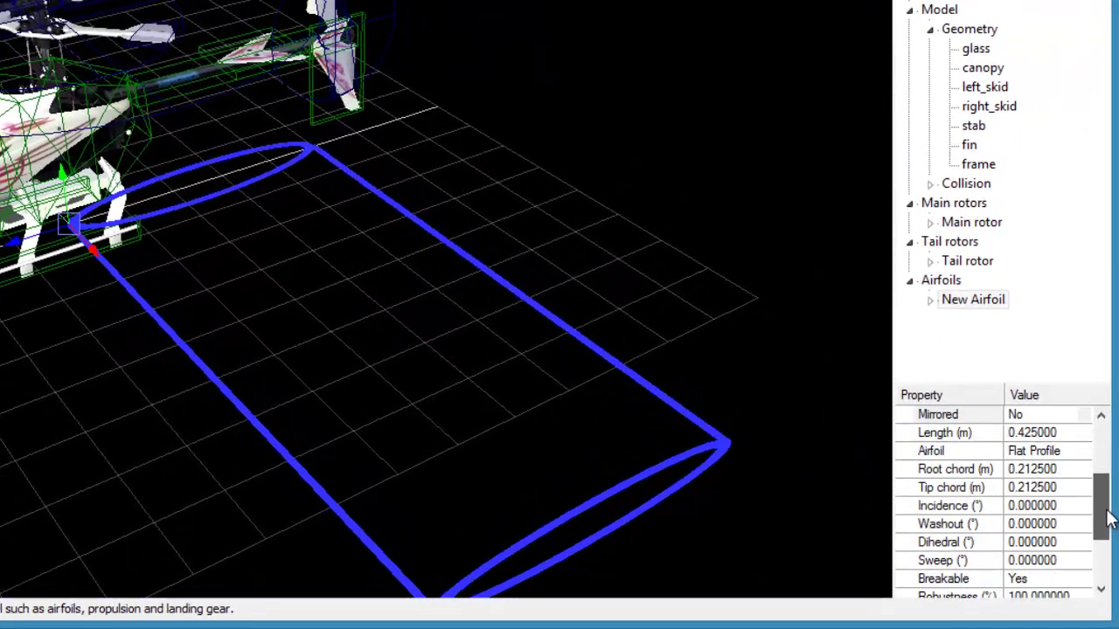
left_click(1070, 541)
double_click(1070, 538)
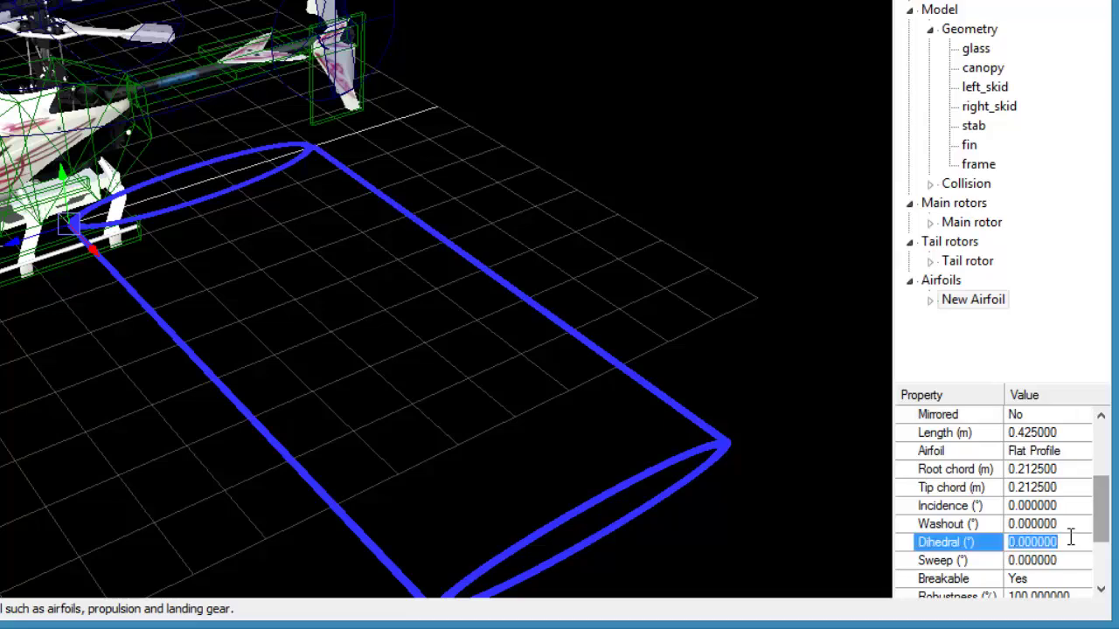
type("-90")
key("Return")
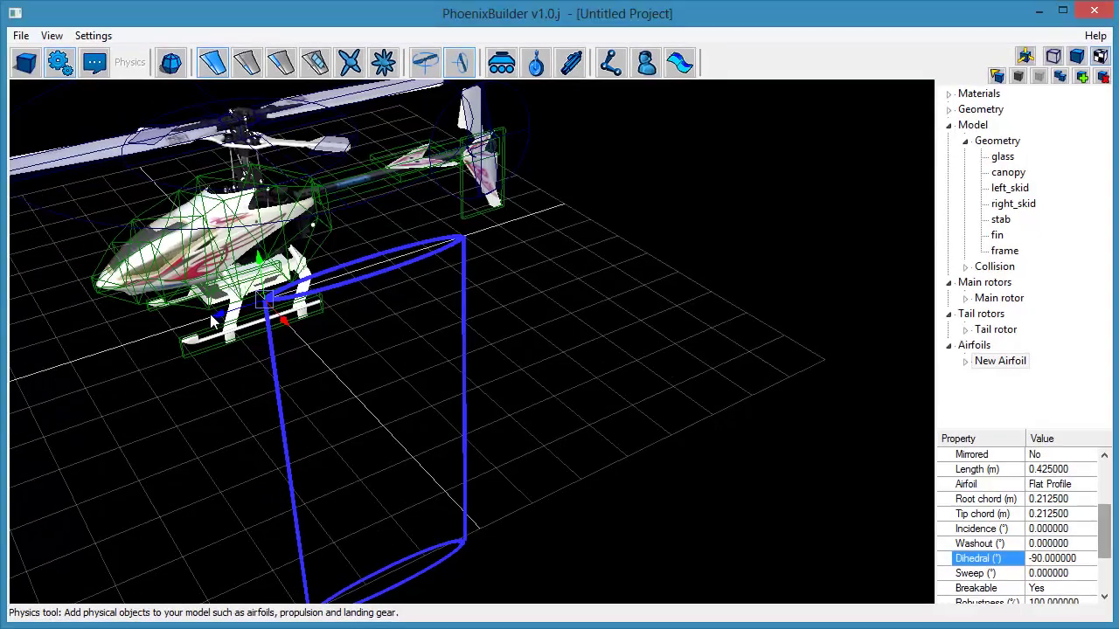
Step: Move the airfoil in the side view to the front corner of the tail fin, at tail boom height
middle_click_drag(166, 298, 202, 288)
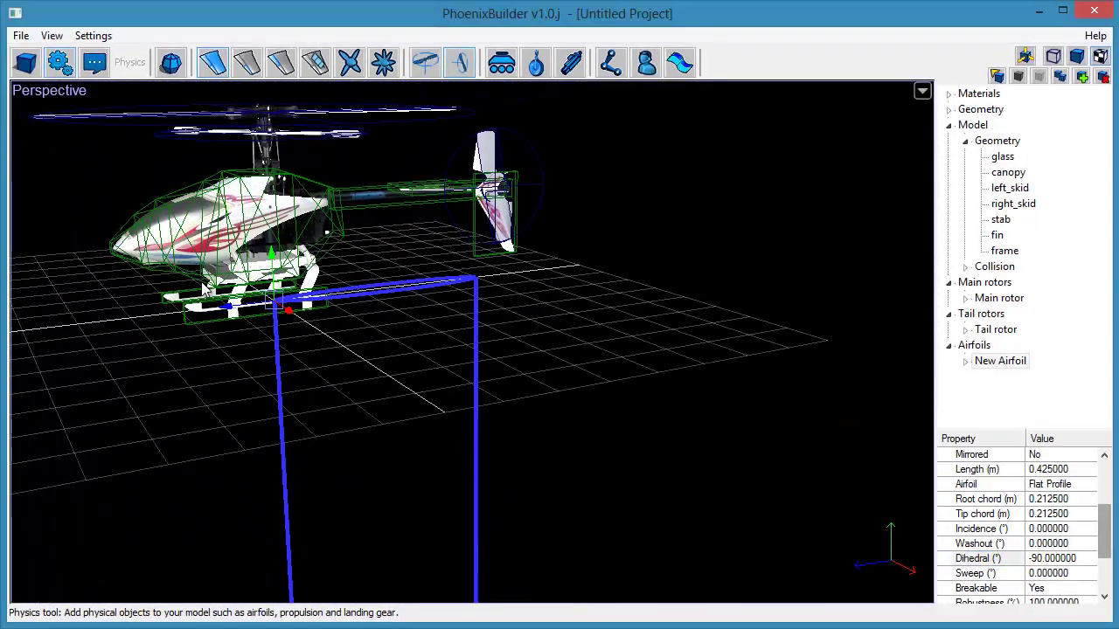
key("space")
key("space")
scroll(758, 482, "down", 3)
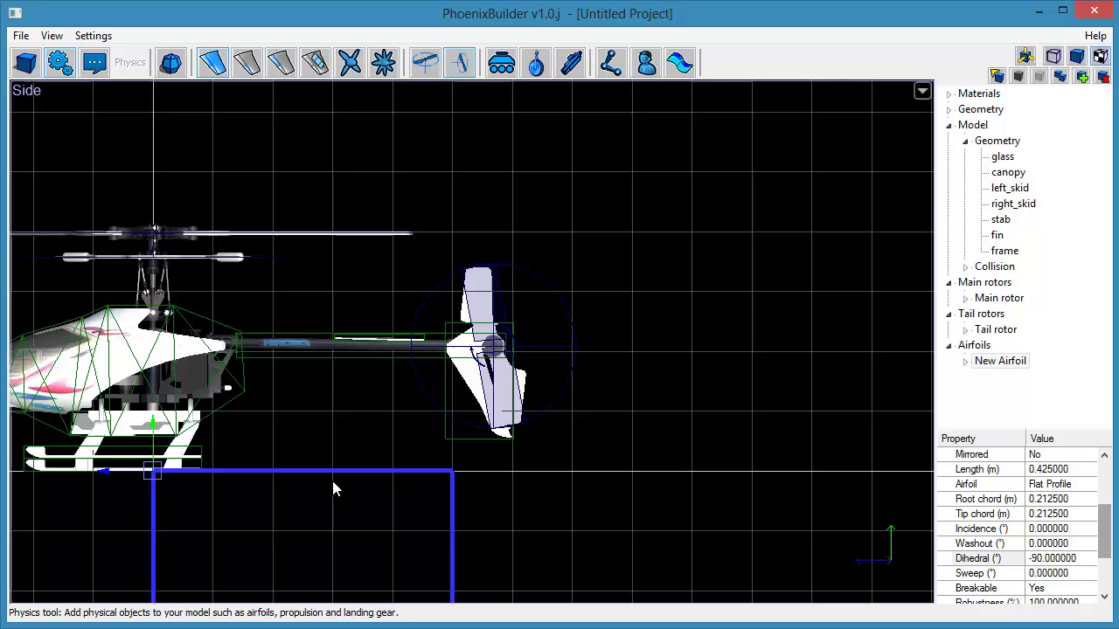
left_click_drag(159, 487, 450, 352)
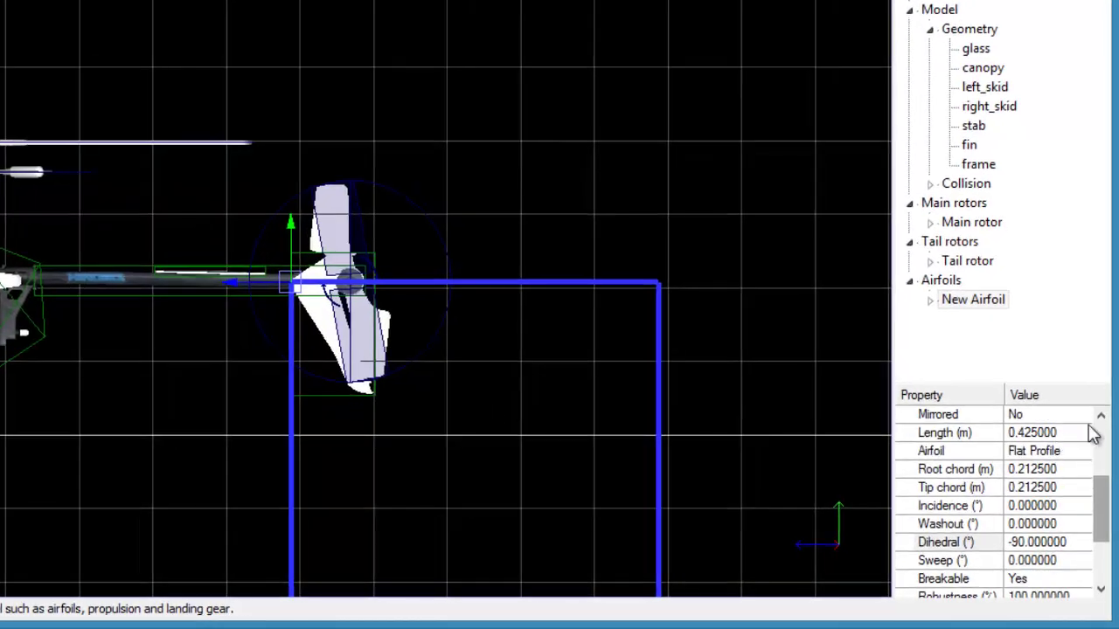
Step: Set the airfoil's length to 0.075 m and its sweep to 30° to follow the fin's leading edge
left_click(1074, 470)
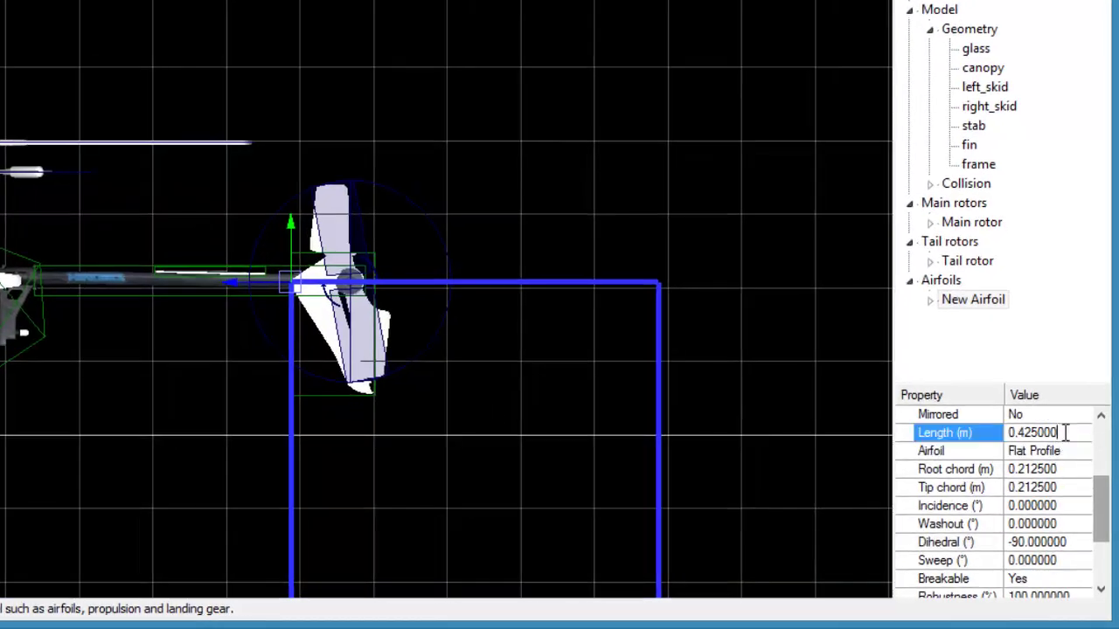
double_click(1065, 432)
type("0.075")
key("Return")
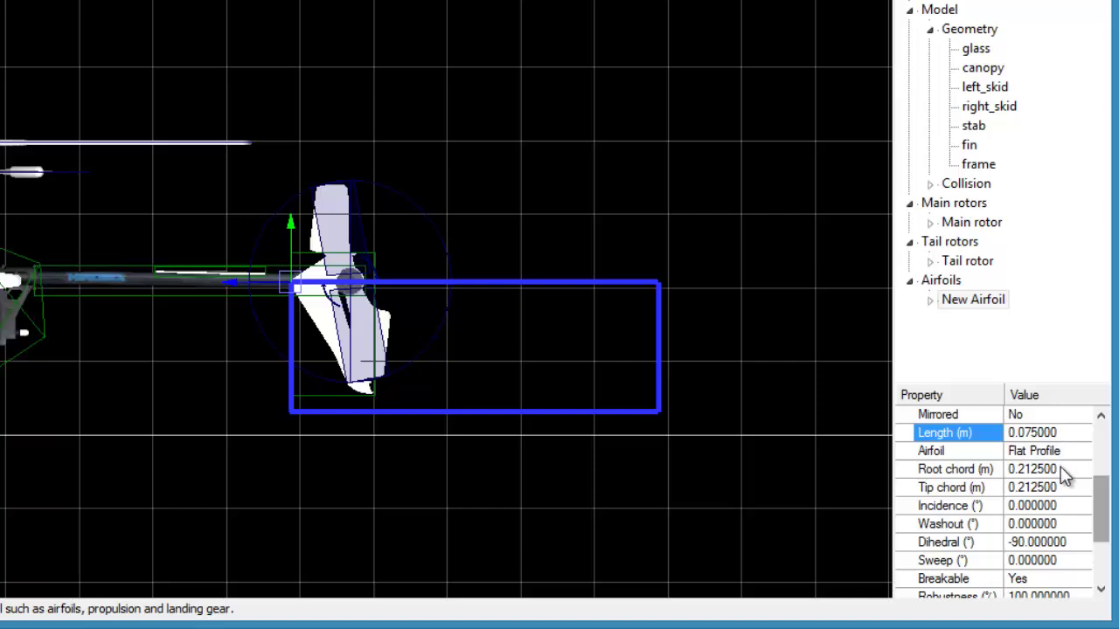
double_click(1051, 560)
type("30")
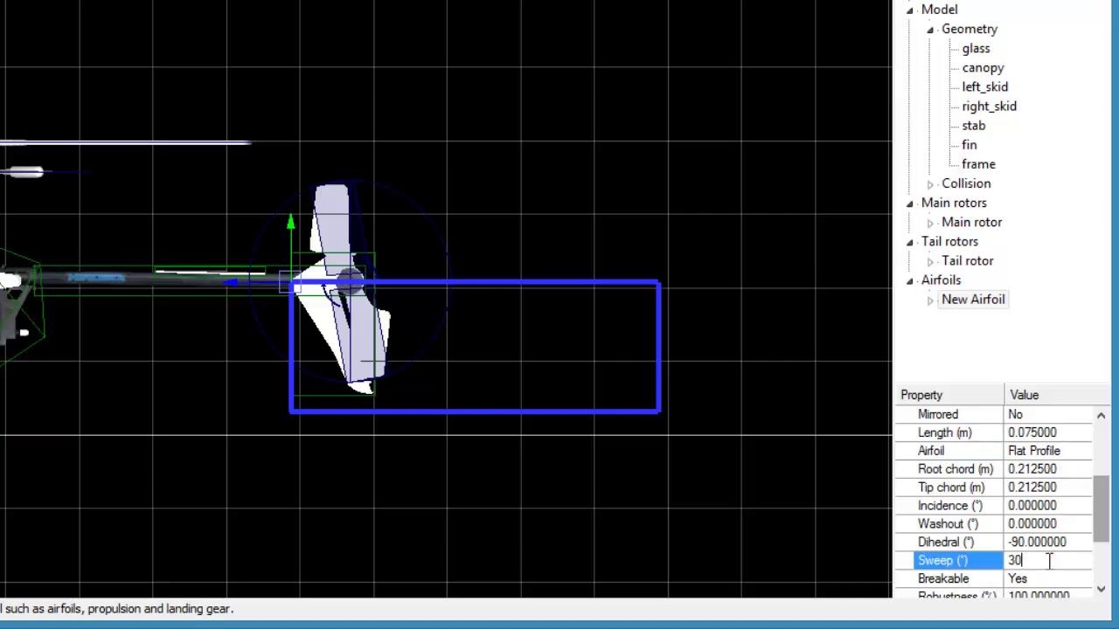
key("Return")
Step: Set the airfoil's root chord to 0.0275 m and its tip chord to 0.015 m
middle_click_drag(117, 259, 111, 241)
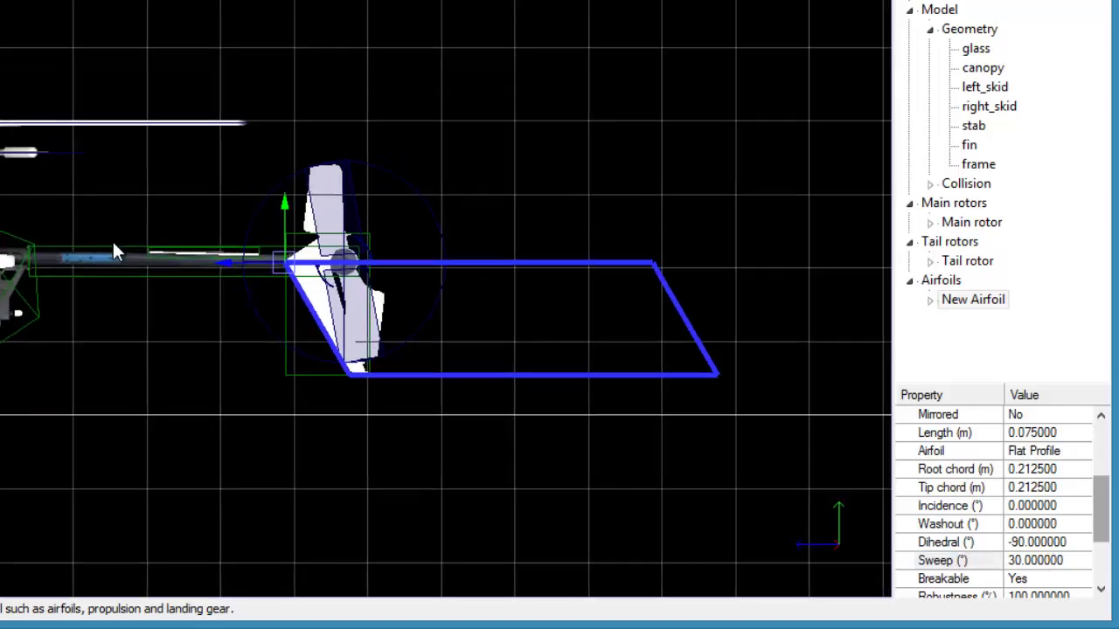
scroll(118, 241, "up", 6)
middle_click_drag(452, 362, 424, 309)
scroll(426, 316, "up", 2)
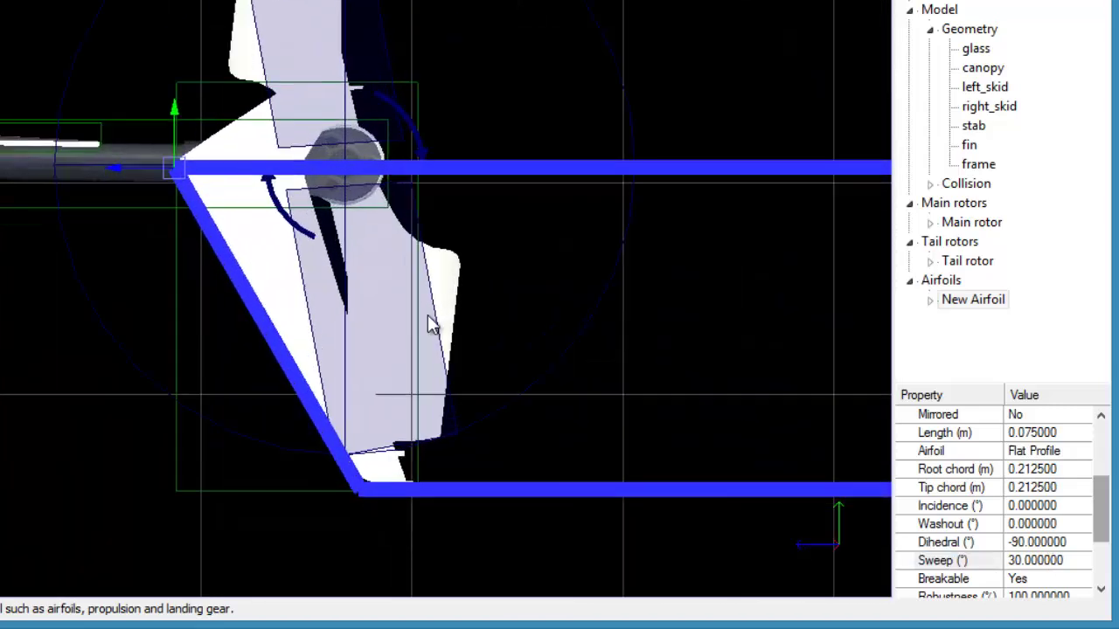
left_click(1063, 469)
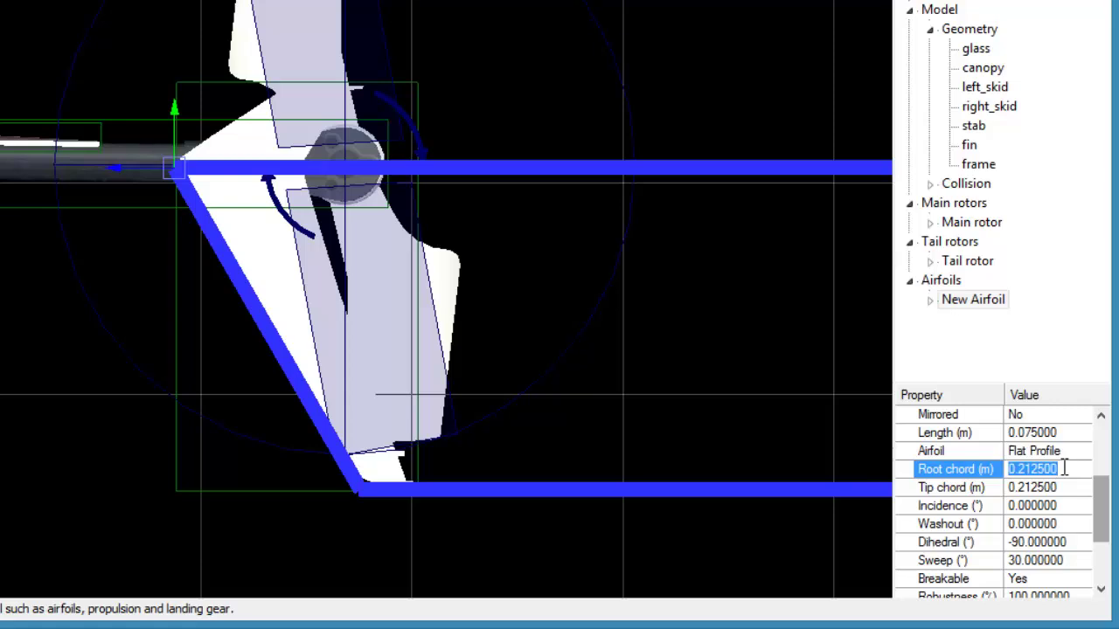
type("0.027")
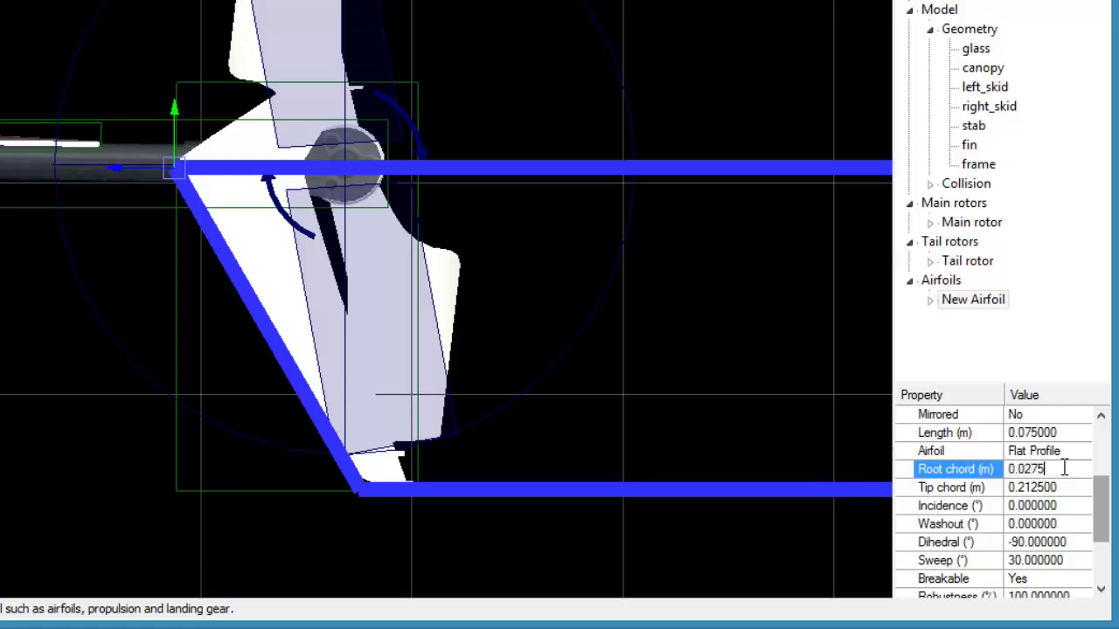
key("Return")
left_click(1065, 488)
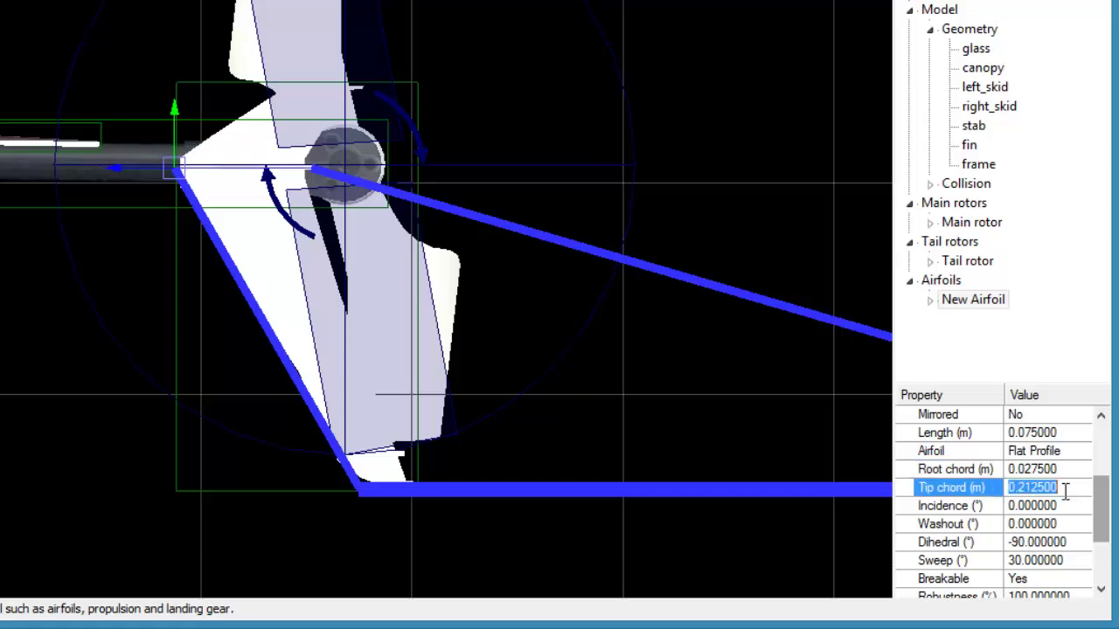
key("BackSpace")
type("0.015")
key("Return")
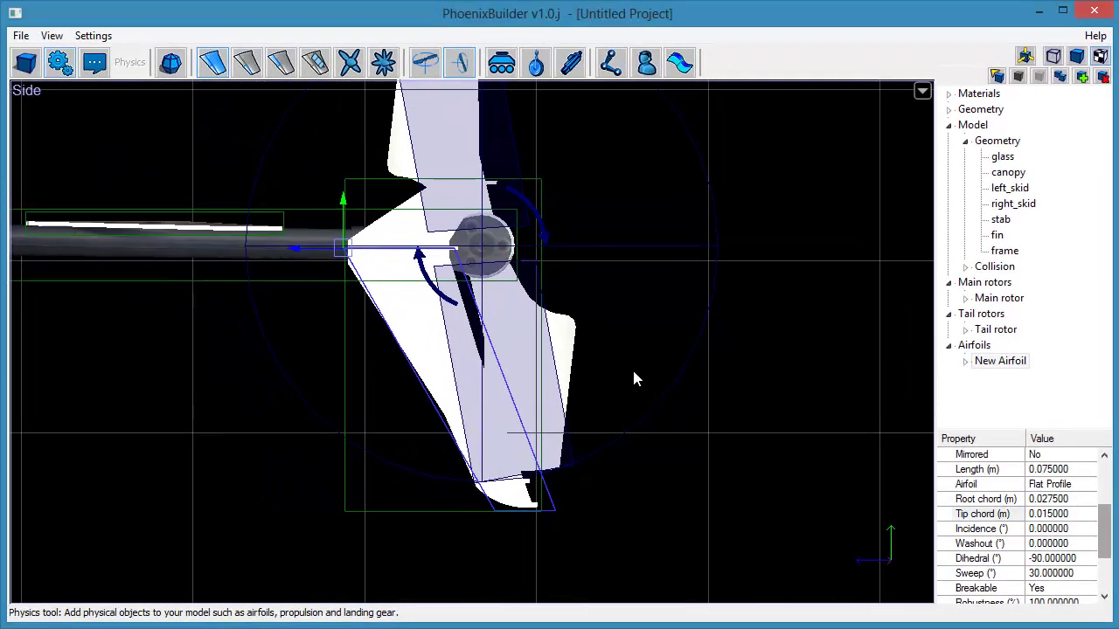
Step: Move the airfoil along the X axis in the perspective view to line up with the tail fin
key("space")
key("space")
middle_click_drag(531, 325, 673, 354)
scroll(603, 328, "up", 5)
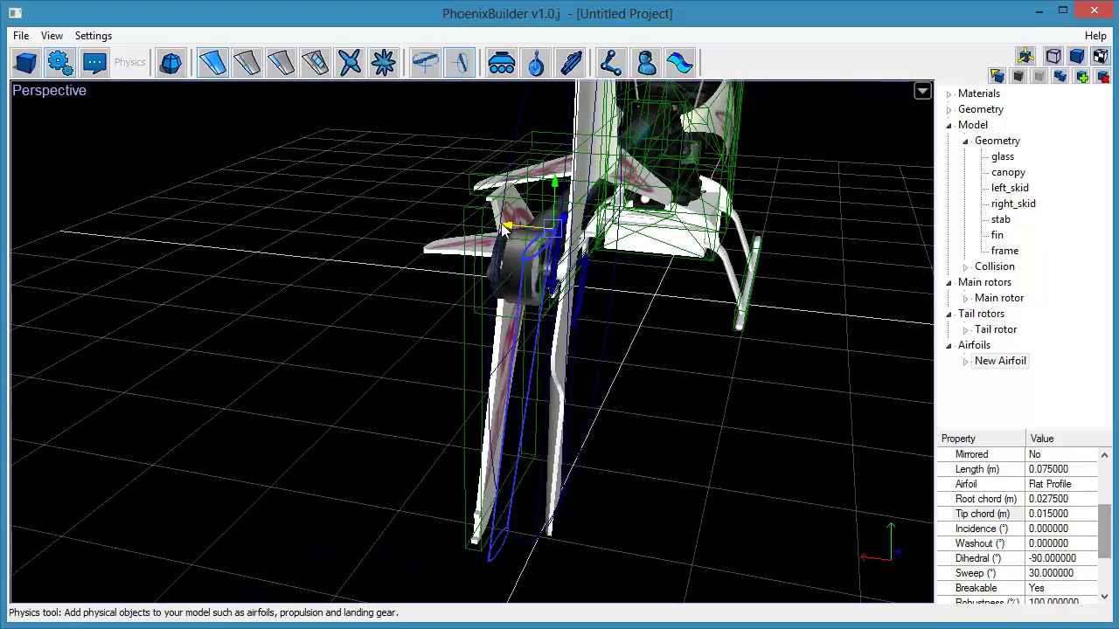
middle_click_drag(504, 227, 480, 340)
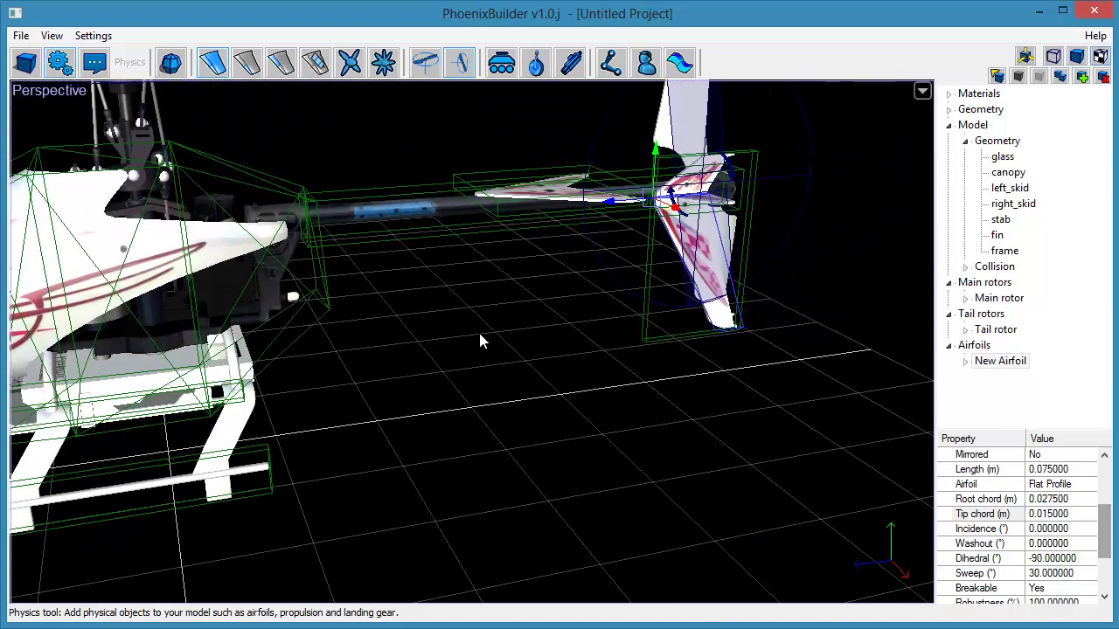
Step: Move the fin mesh from the model's geometry into the new airfoil's left geometry group
left_click(965, 367)
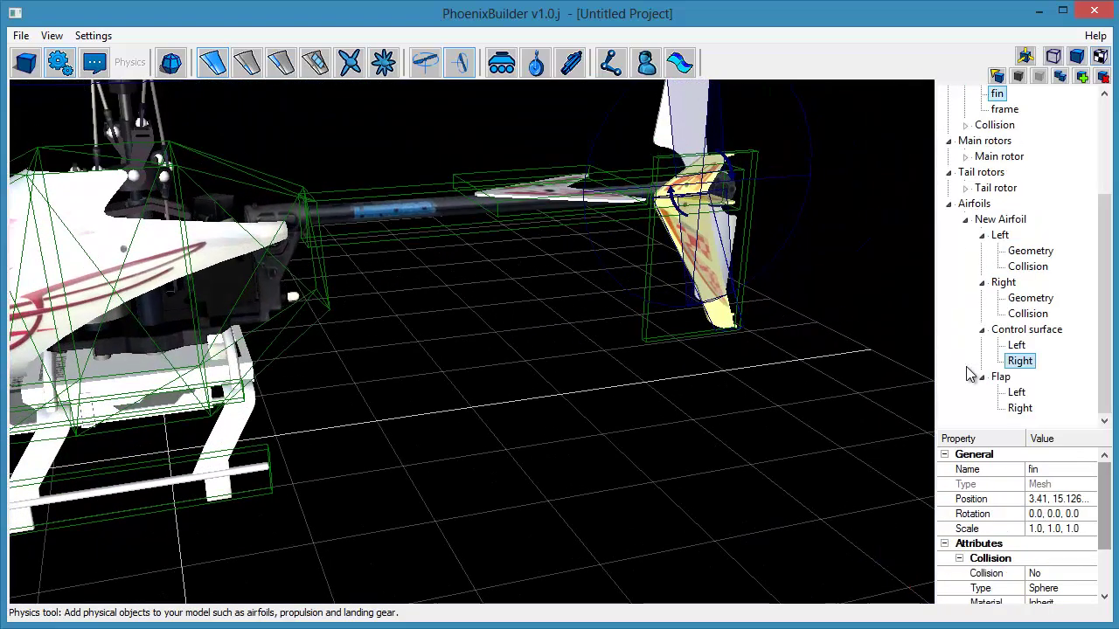
left_click_drag(1108, 341, 1112, 264)
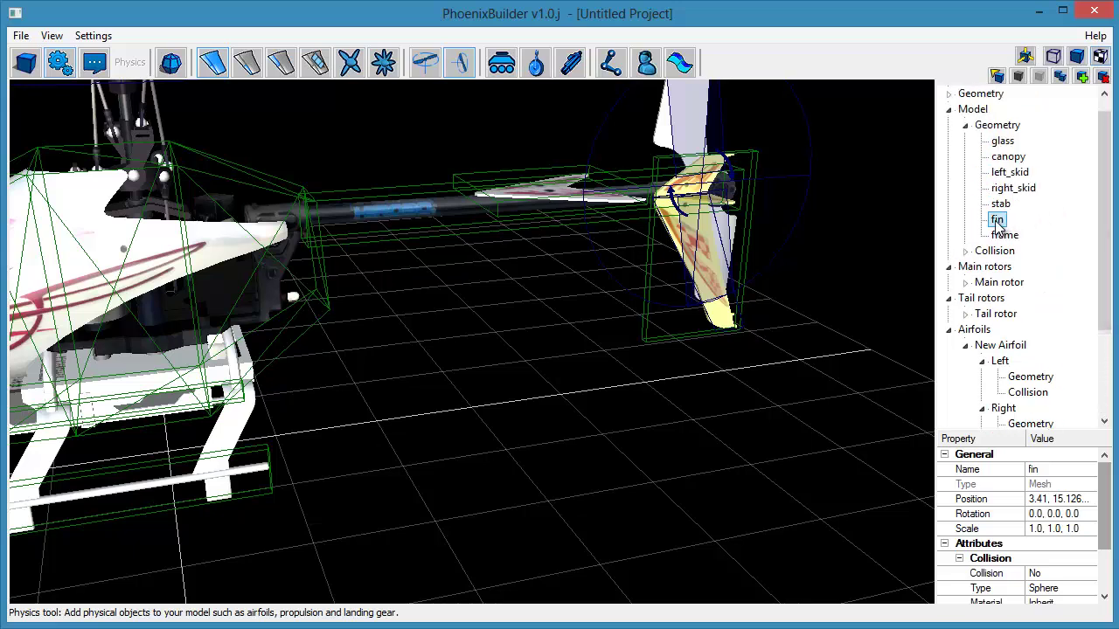
key("Up")
key("Down")
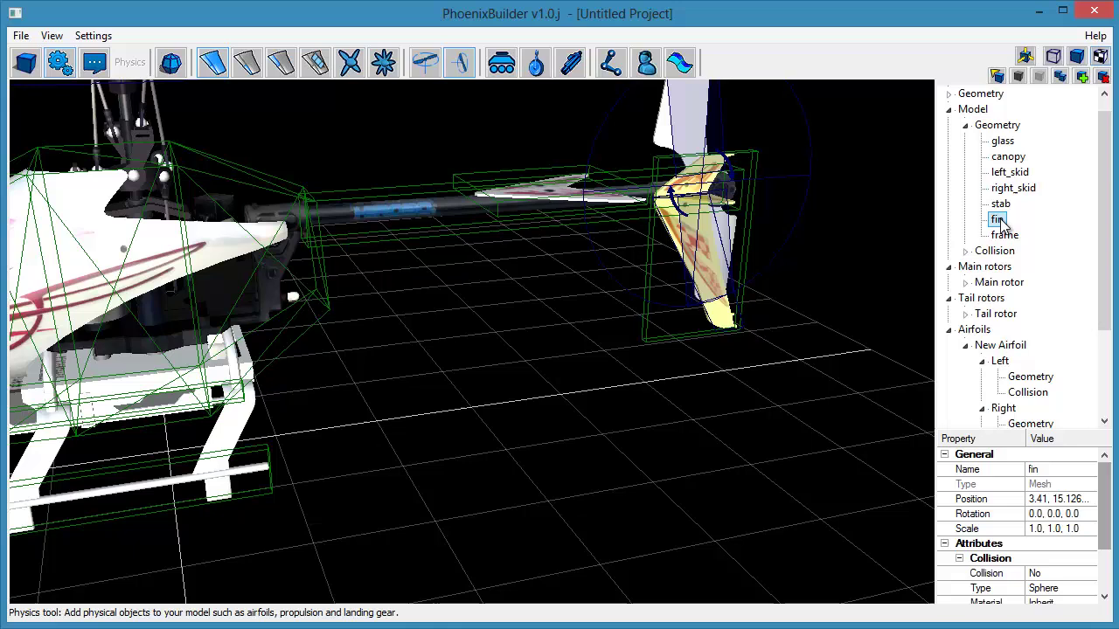
left_click_drag(998, 223, 1031, 378)
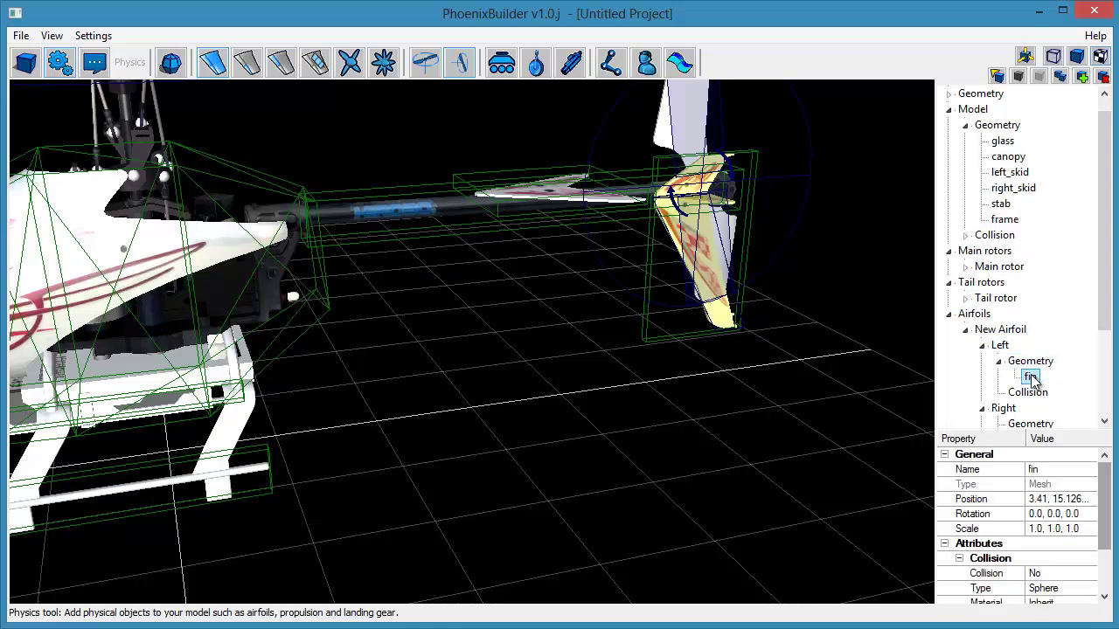
Step: Move __collision_box_fin from the model's collision group into the new airfoil's left collision group
left_click(968, 237)
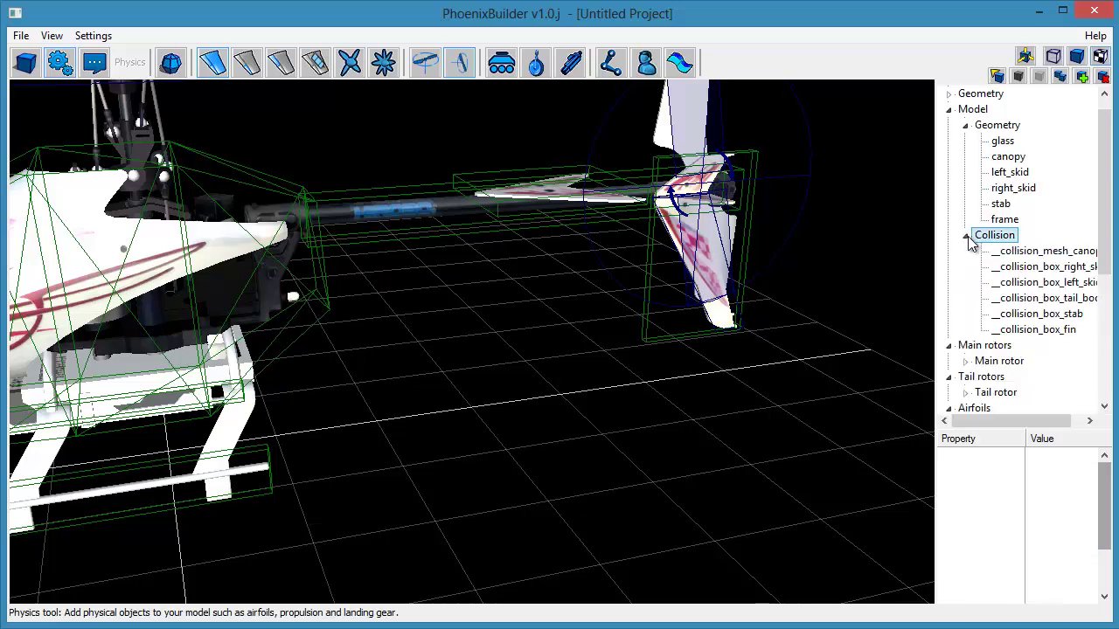
left_click(1040, 330)
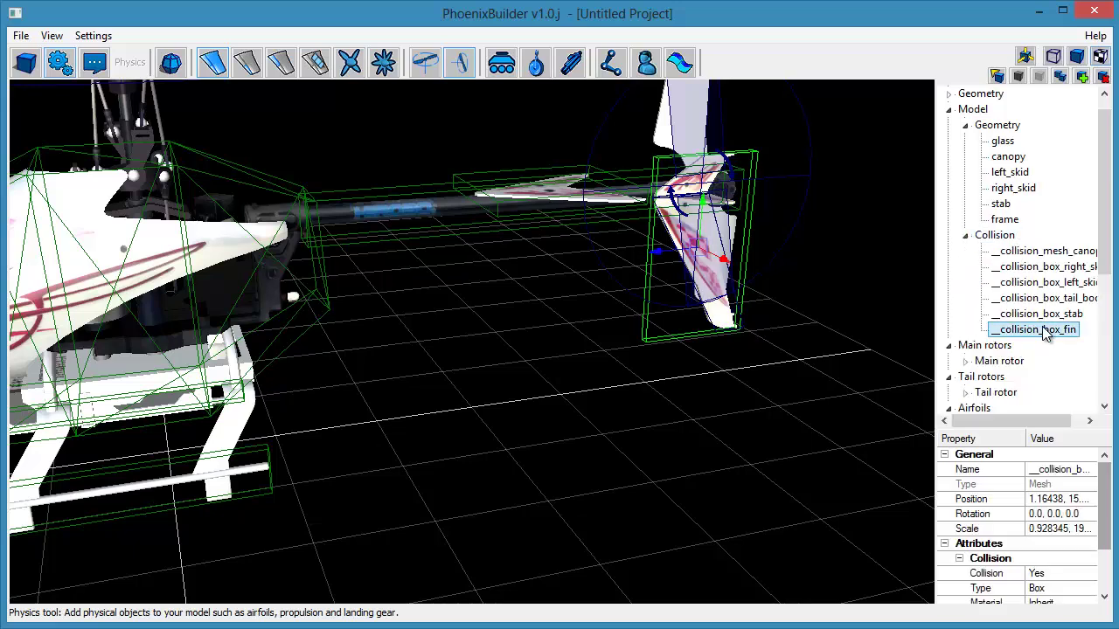
scroll(1103, 244, "down", 3)
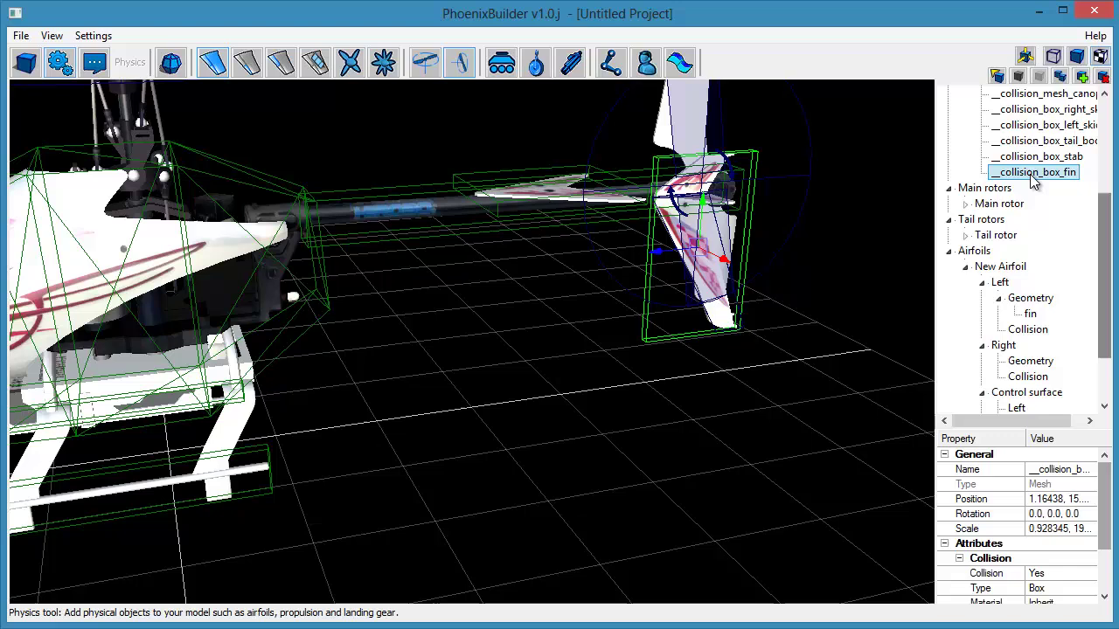
left_click(1029, 299)
left_click(1027, 330)
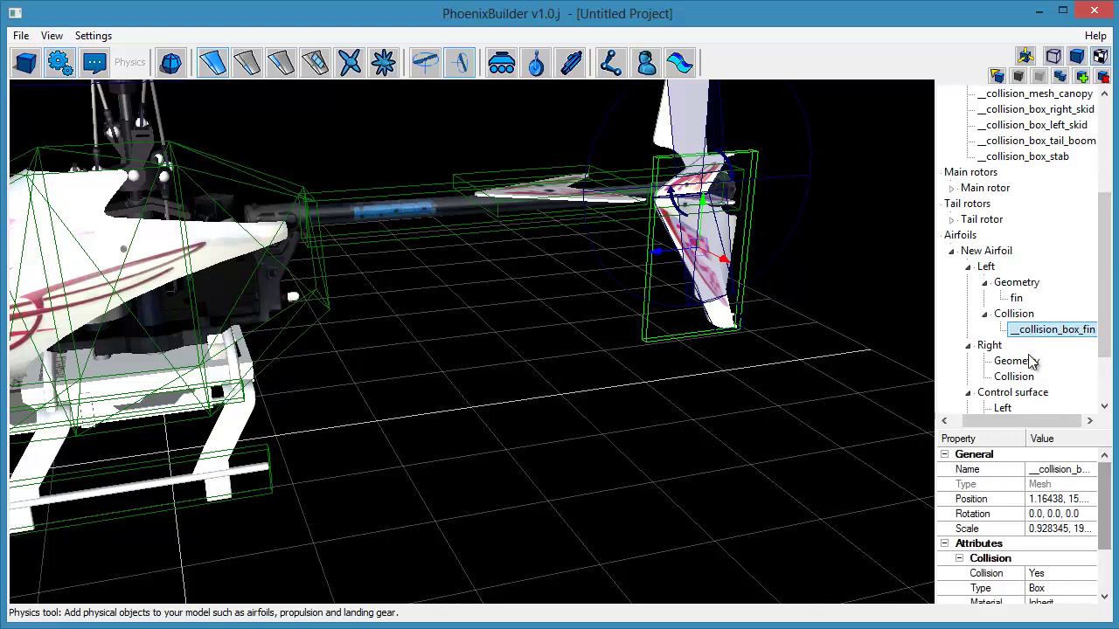
Step: Rename the new airfoil as Fin and collapse its branch in the object tree
left_click(972, 253)
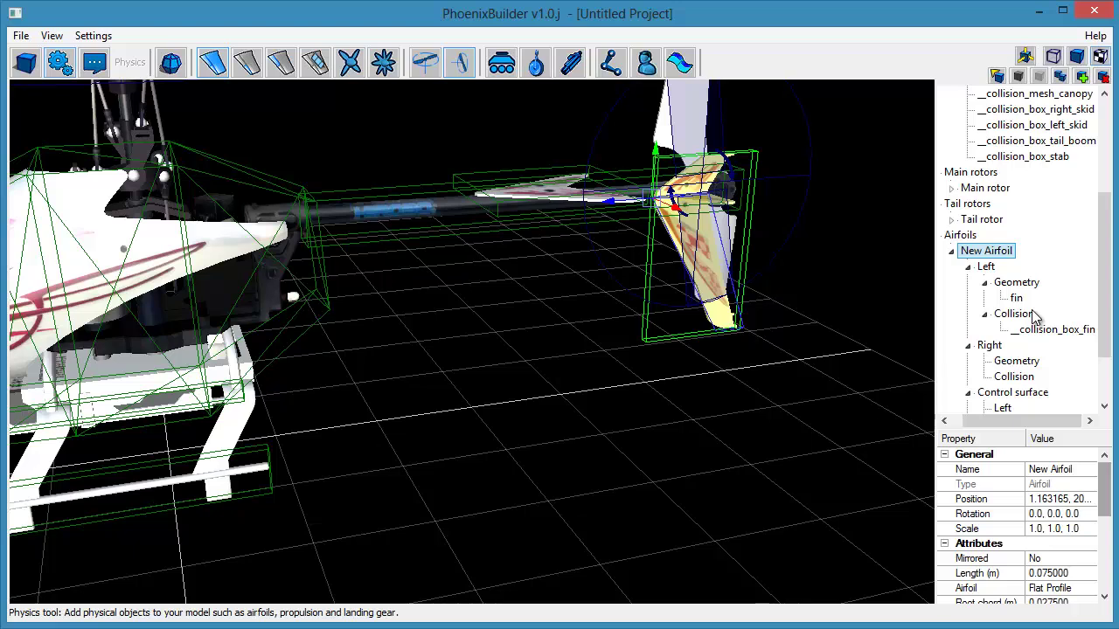
key("F2")
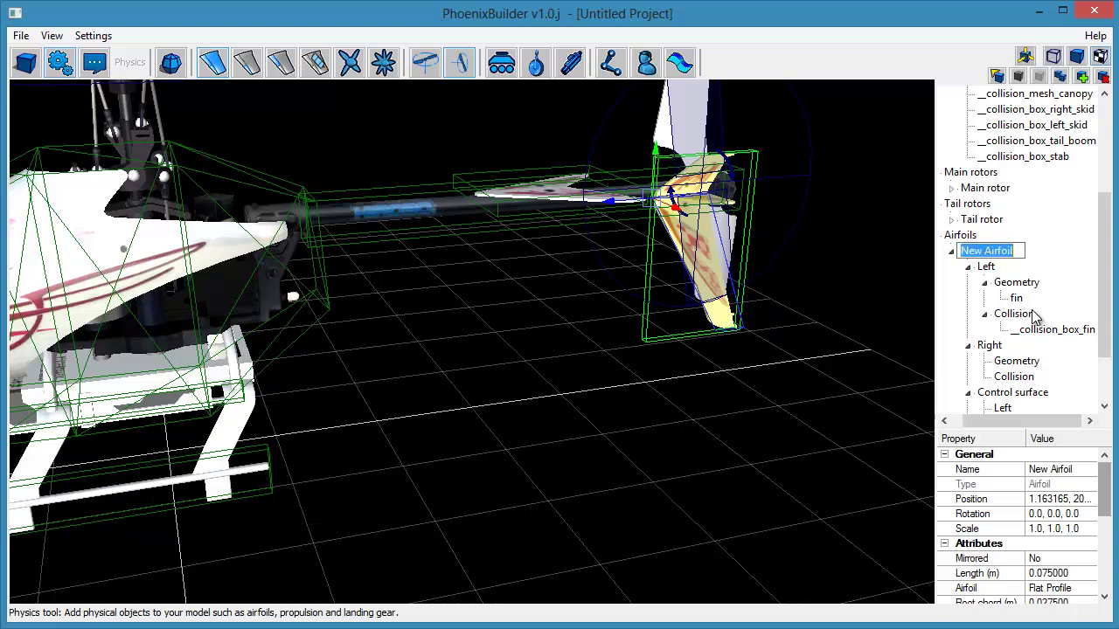
type("Fin")
key("Return")
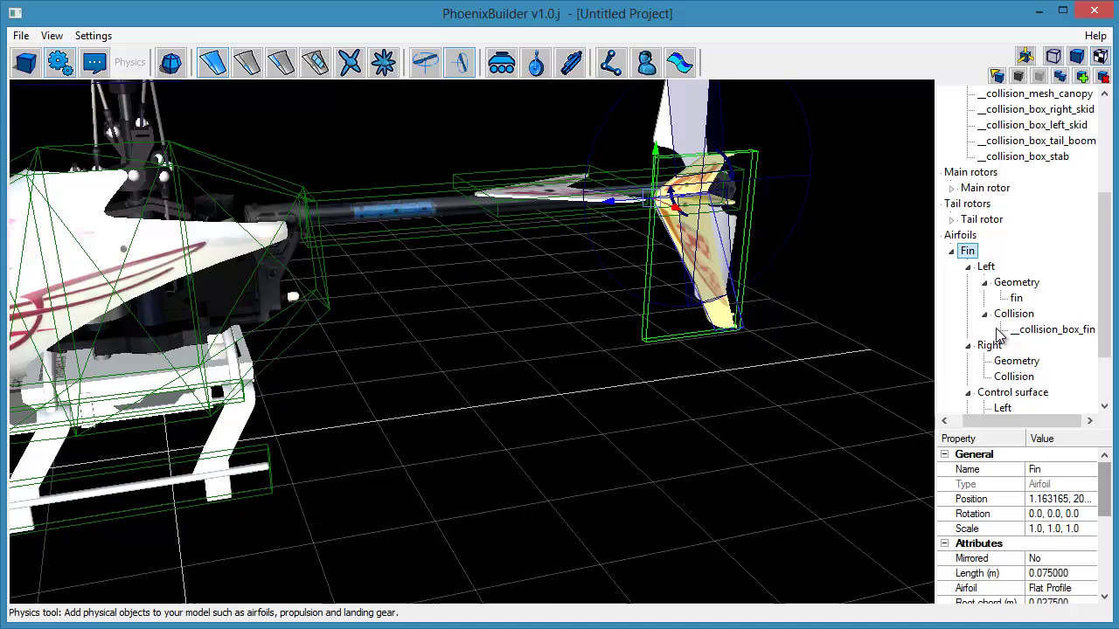
left_click(952, 251)
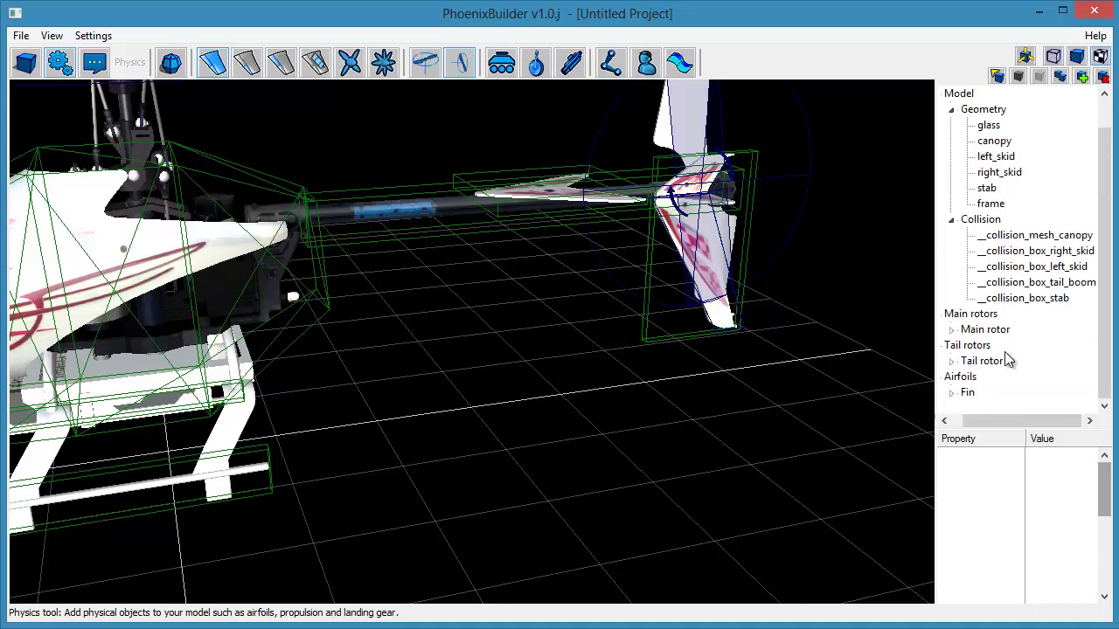
left_click_drag(1013, 422, 999, 428)
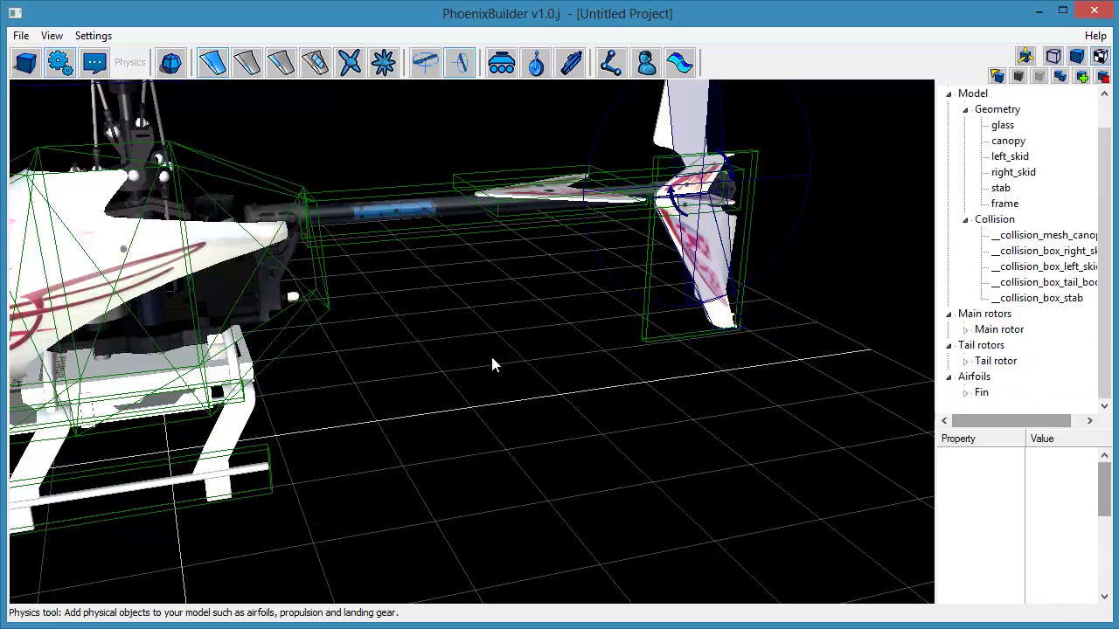
Step: Add a landing gear object to the helicopter model
middle_click_drag(394, 319, 404, 344)
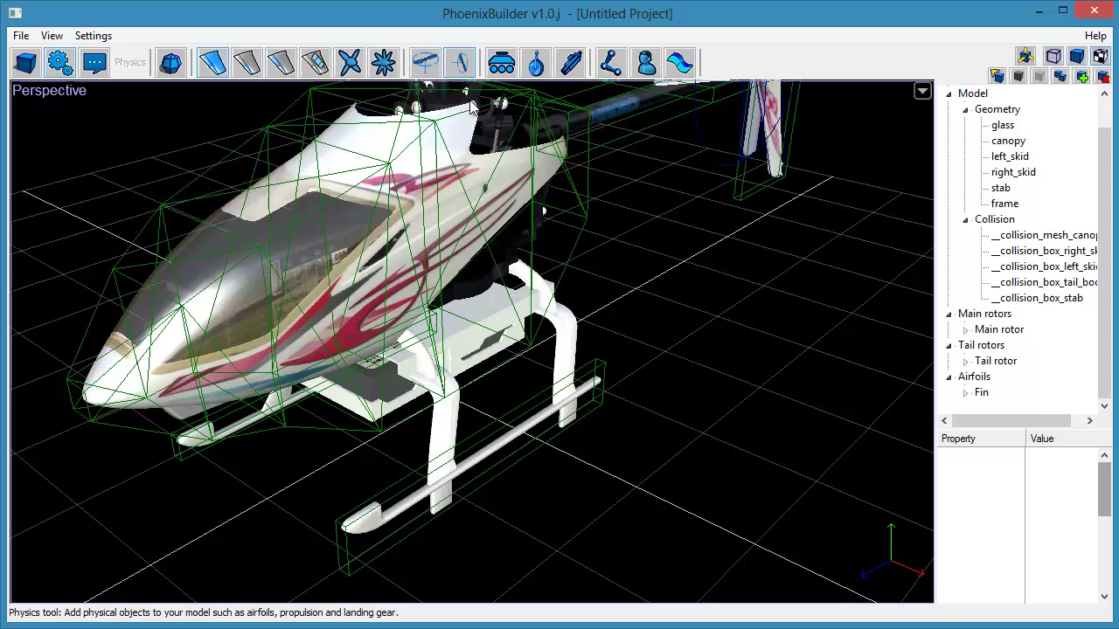
left_click(500, 66)
middle_click_drag(472, 310, 505, 286)
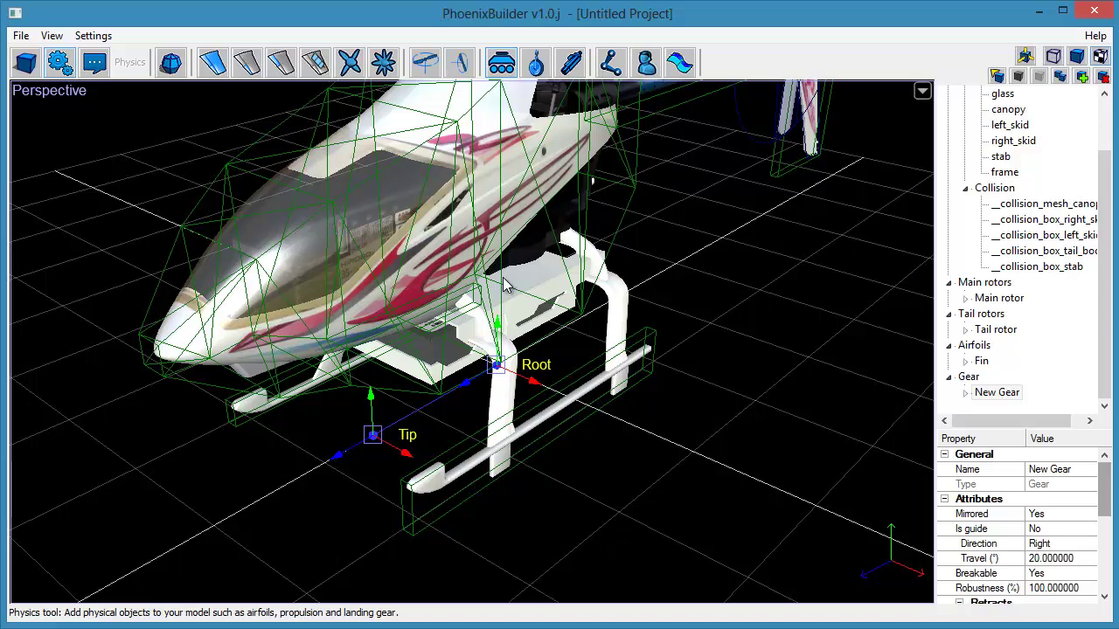
Step: In the top view, move the gear outward to the fuselage side, its root back to the rear skid struts and its tip to the front struts
key("space")
key("space")
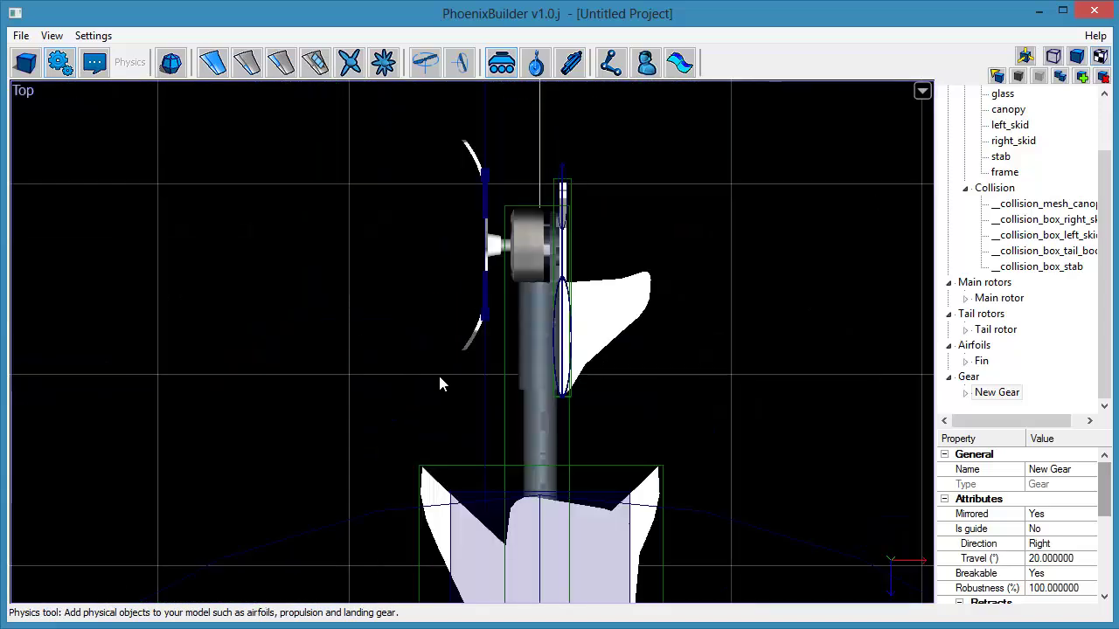
scroll(660, 557, "down", 3)
middle_click_drag(691, 397, 687, 96)
middle_click_drag(582, 369, 557, 140)
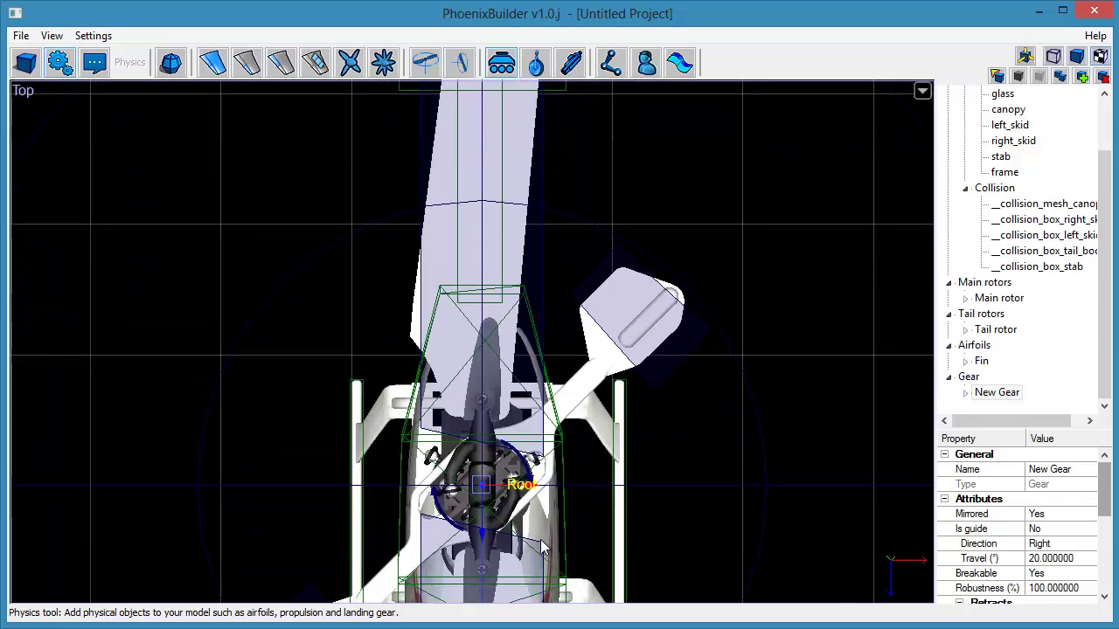
middle_click_drag(556, 465, 557, 262)
scroll(556, 265, "up", 2)
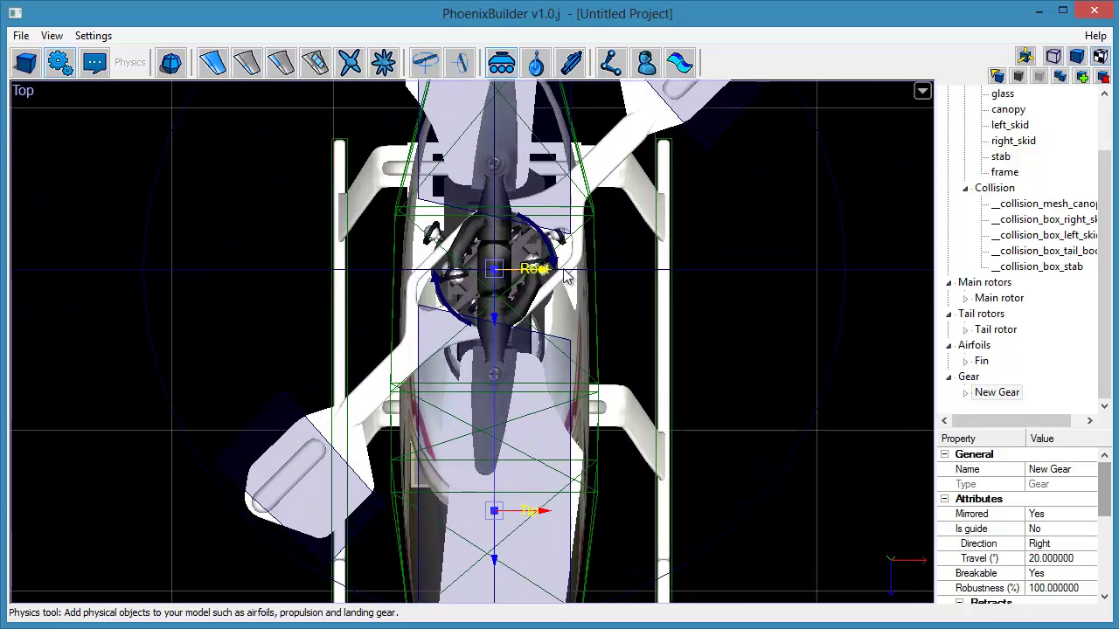
left_click_drag(537, 269, 610, 267)
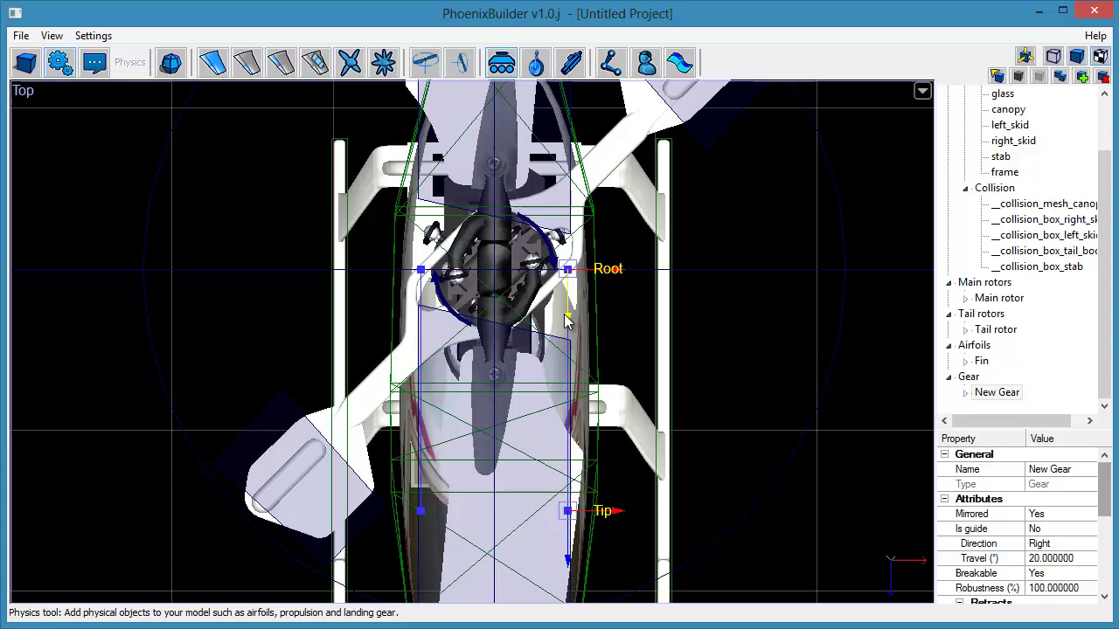
left_click_drag(564, 315, 565, 185)
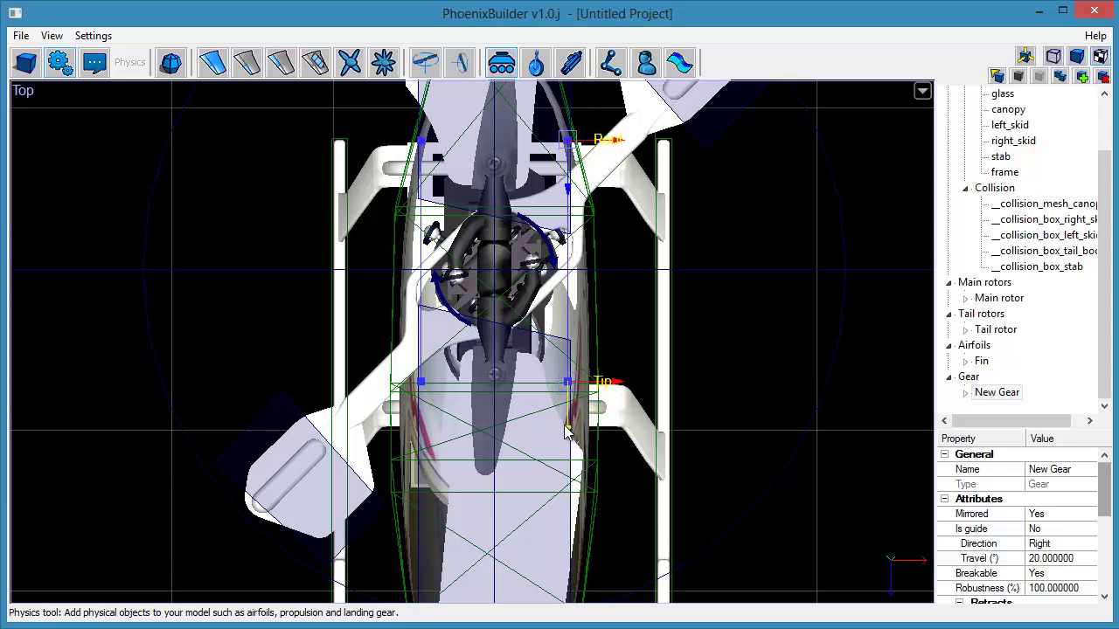
left_click_drag(564, 426, 566, 489)
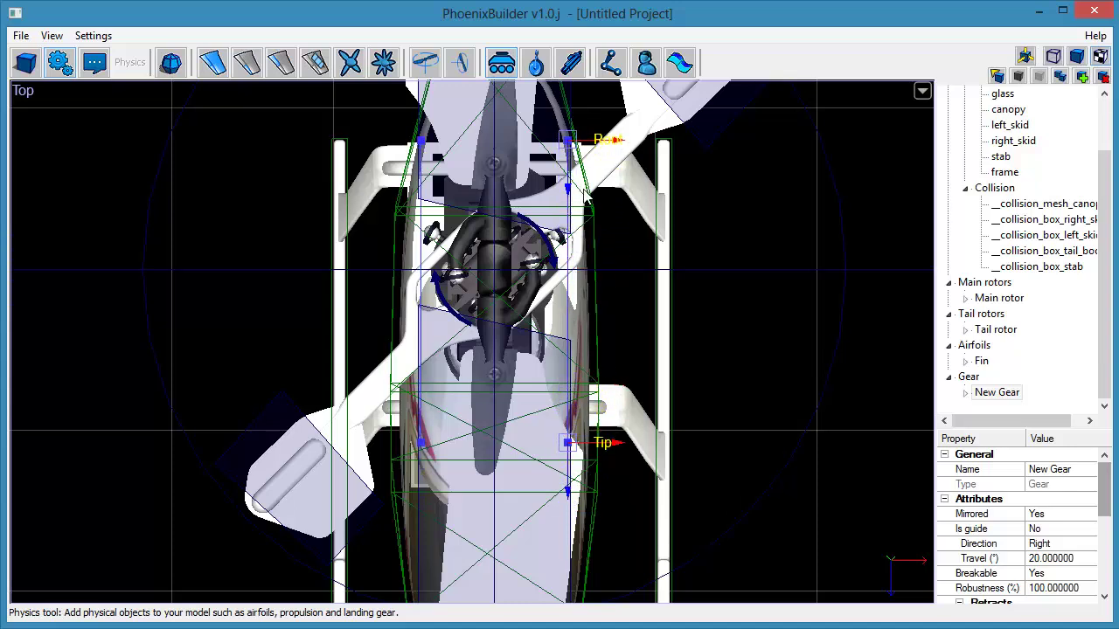
Step: In the side view, raise the gear from ground level to where the skid struts meet the fuselage, and check it in perspective
key("space")
key("space")
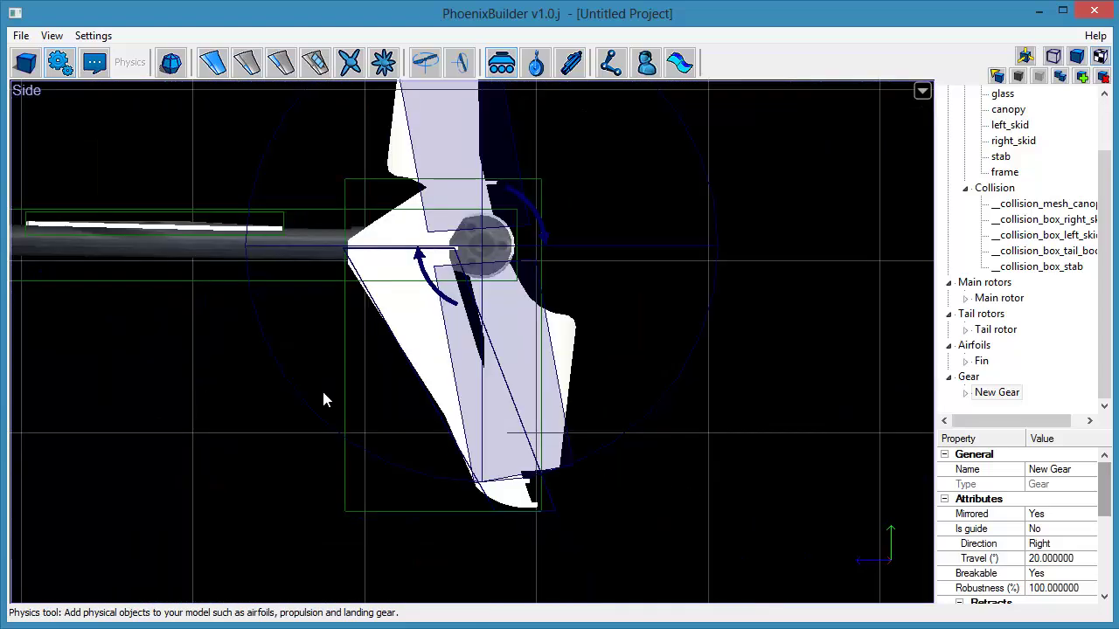
middle_click_drag(322, 388, 695, 404)
middle_click_drag(807, 302, 521, 360)
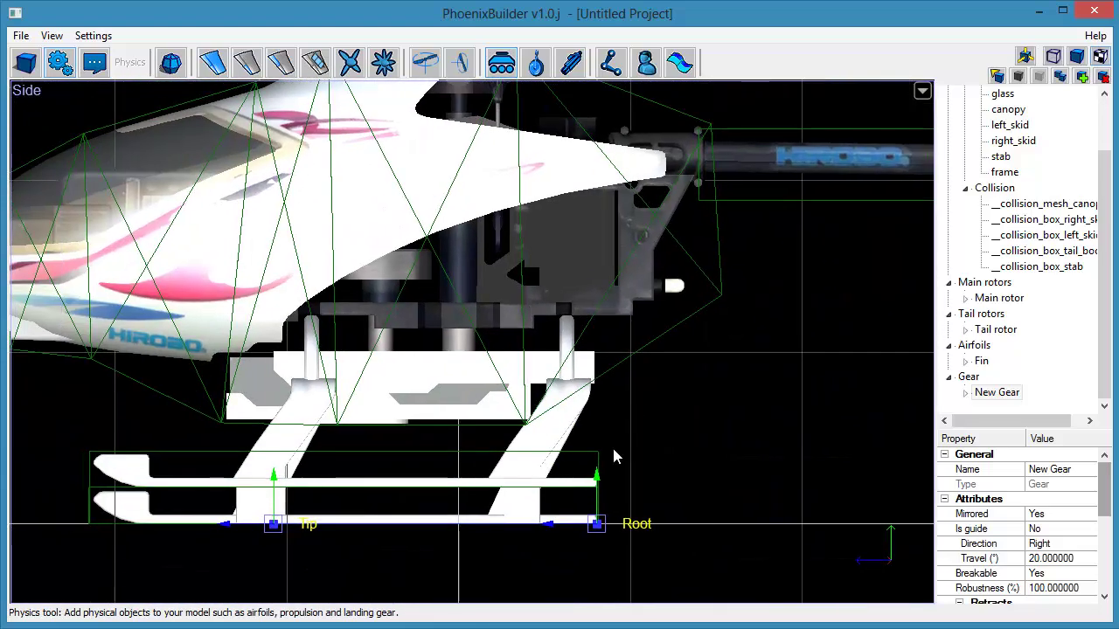
left_click_drag(600, 482, 610, 347)
key("space")
key("space")
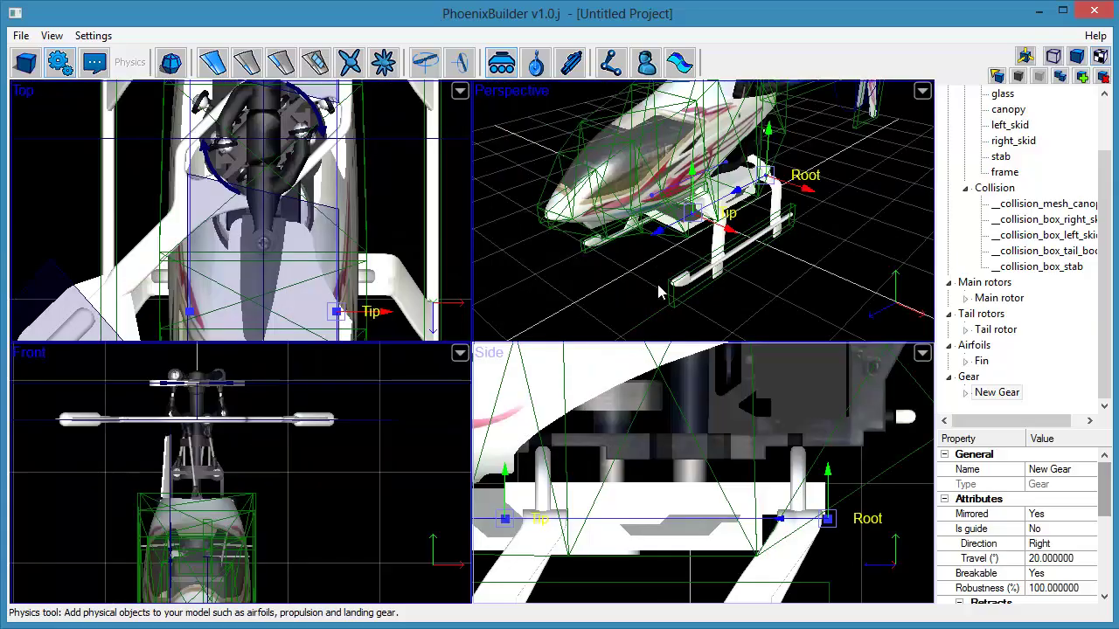
middle_click_drag(642, 320, 648, 275)
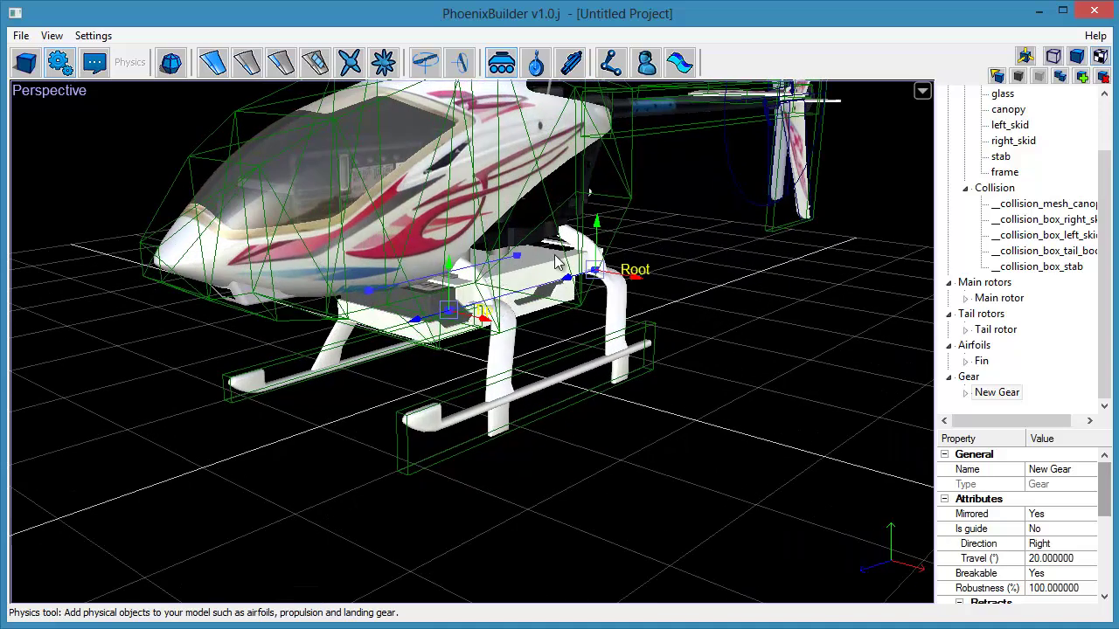
scroll(608, 351, "up", 3)
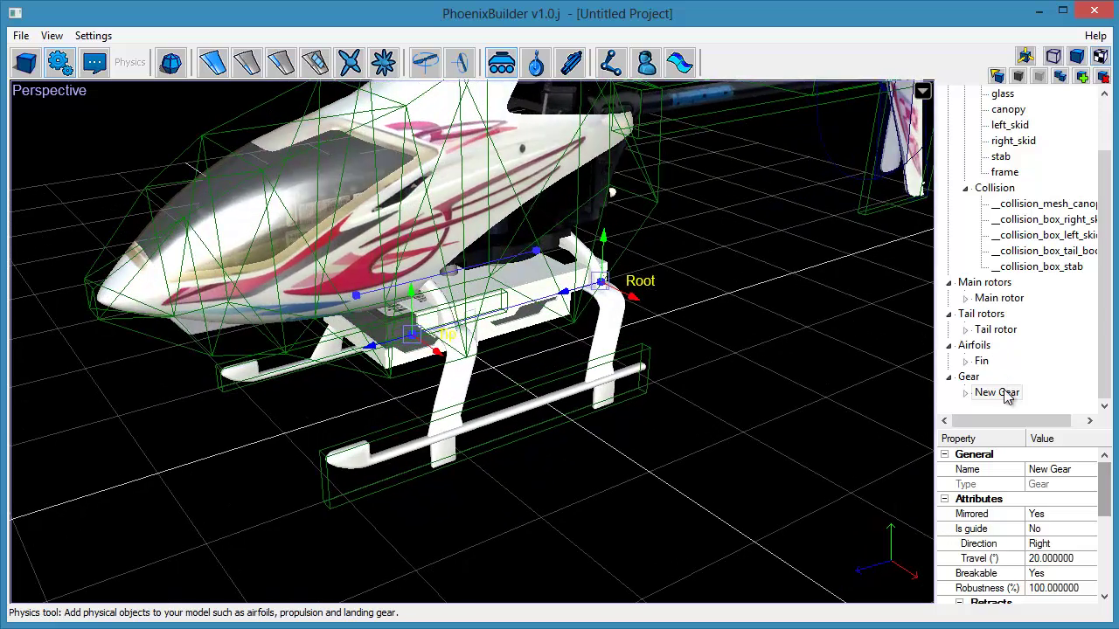
Step: Move the left_skid mesh from the model's geometry into the new gear's left geometry group
left_click(966, 395)
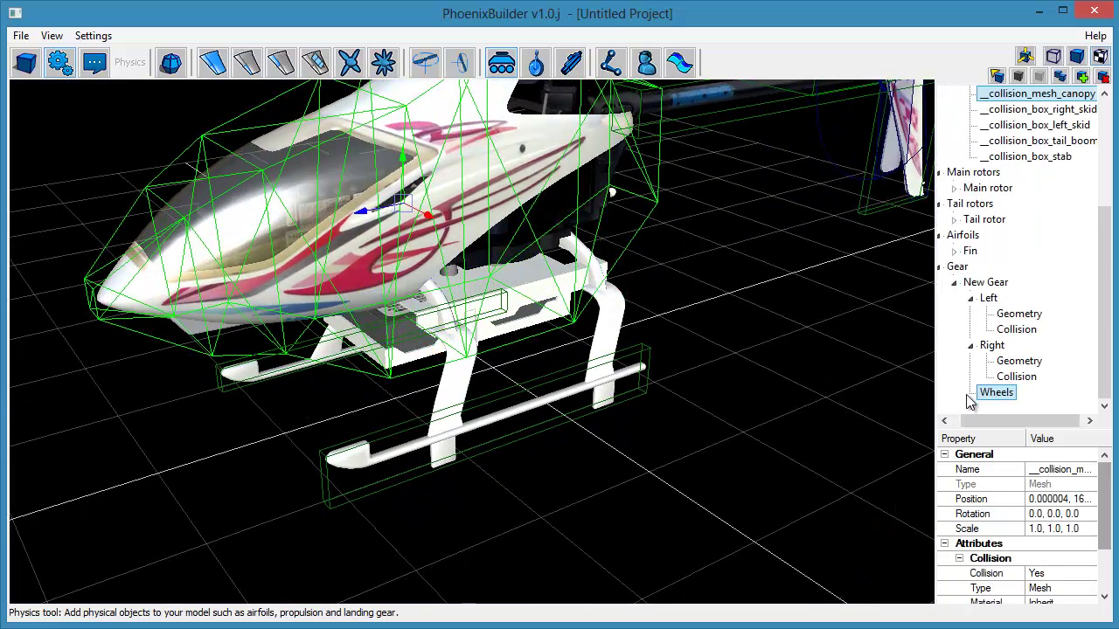
left_click_drag(1107, 334, 1108, 291)
left_click(1005, 188)
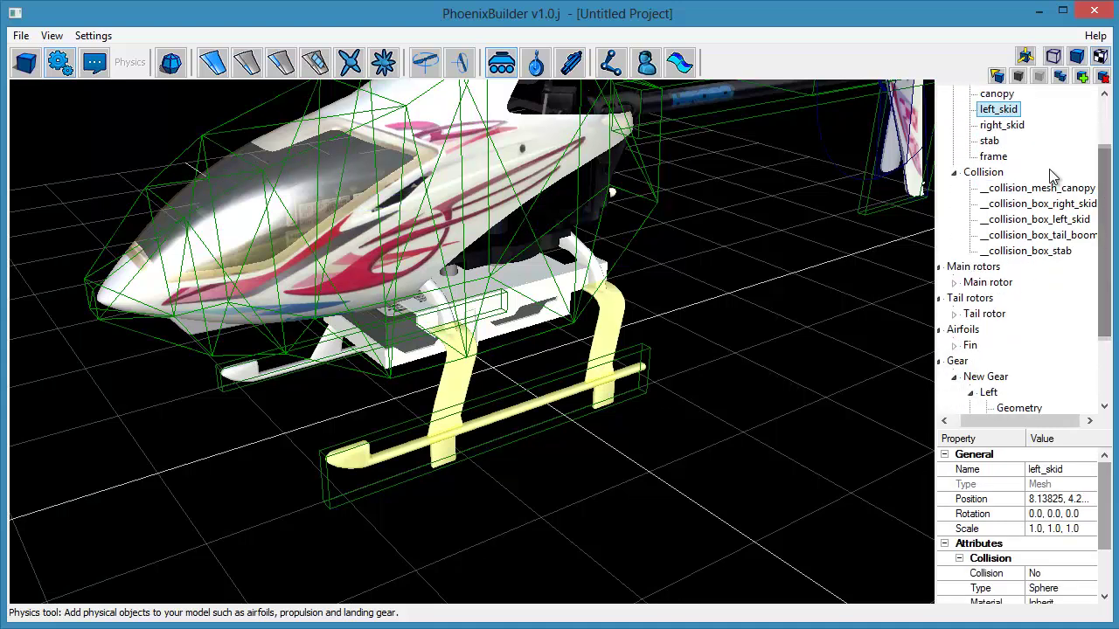
left_click(1005, 110, "ctrl")
left_click(1020, 408)
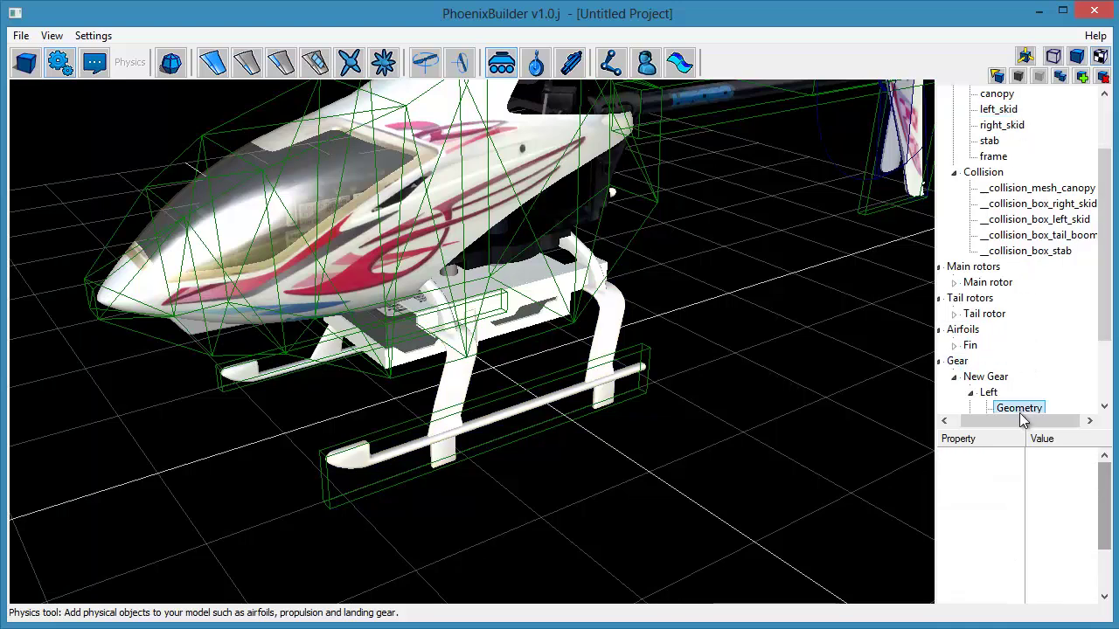
left_click_drag(1022, 419, 1021, 410)
Step: Move the right_skid mesh from the model's geometry into the new gear's right geometry group
left_click_drag(1104, 321, 1108, 258)
left_click(1001, 157)
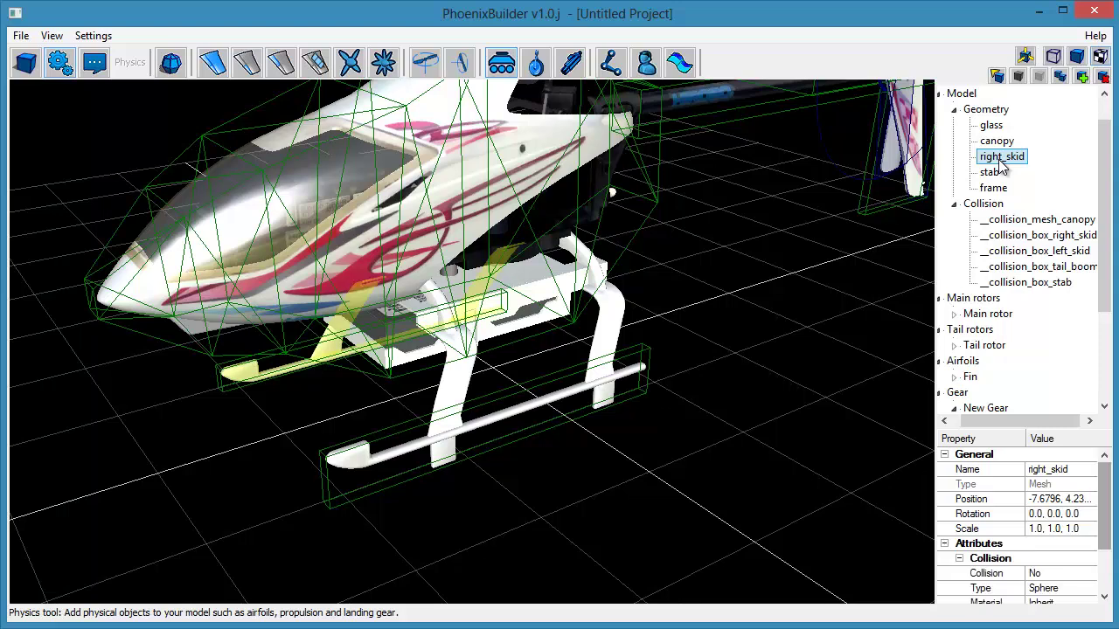
left_click_drag(1003, 162, 1022, 381)
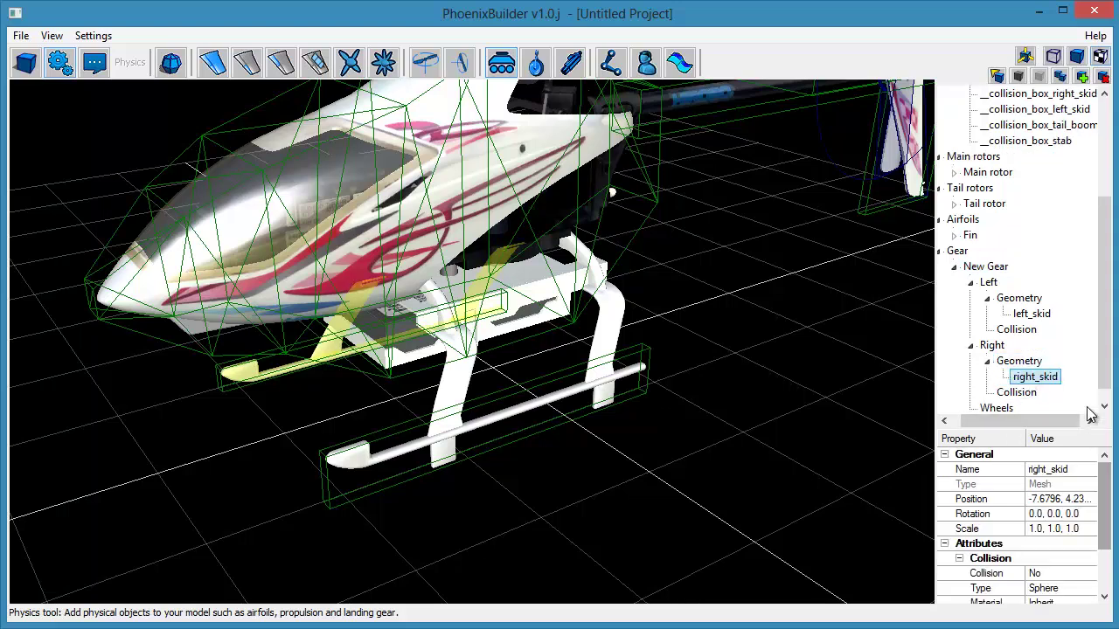
Step: Move __collision_box_left_skid from the model's collision group into the new gear's left collision group
scroll(1105, 336, "up", 1)
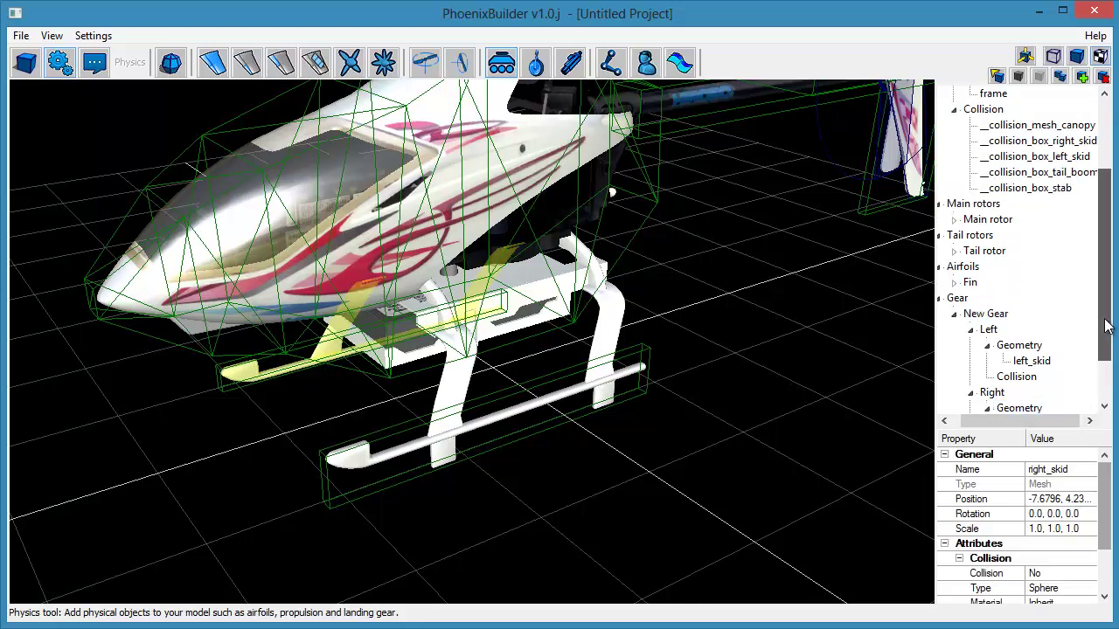
left_click(1049, 159)
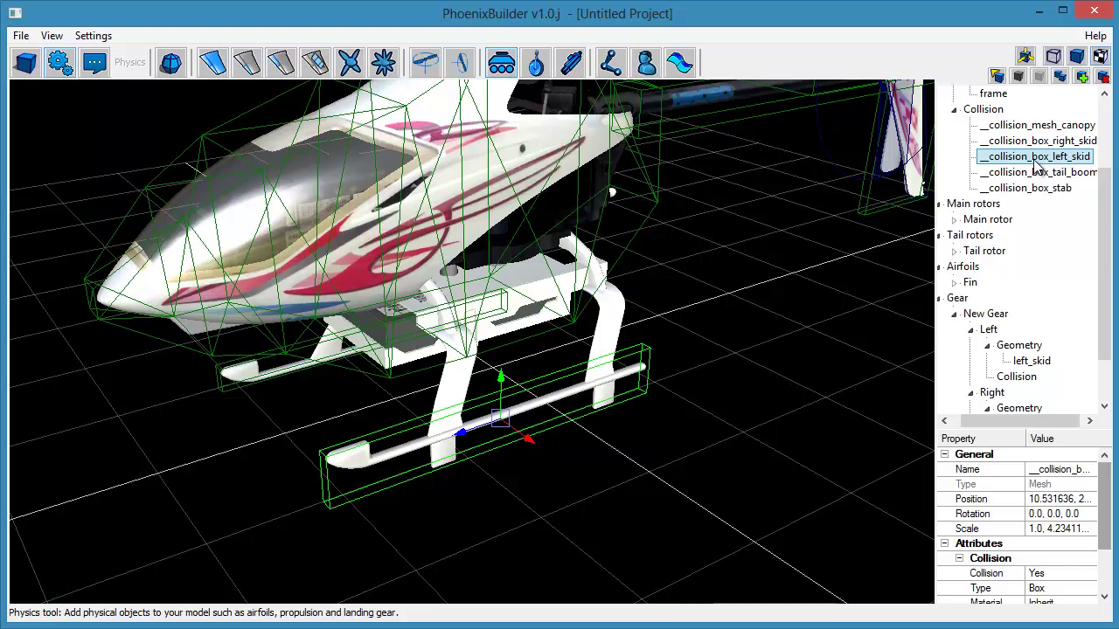
left_click_drag(1036, 168, 1033, 377)
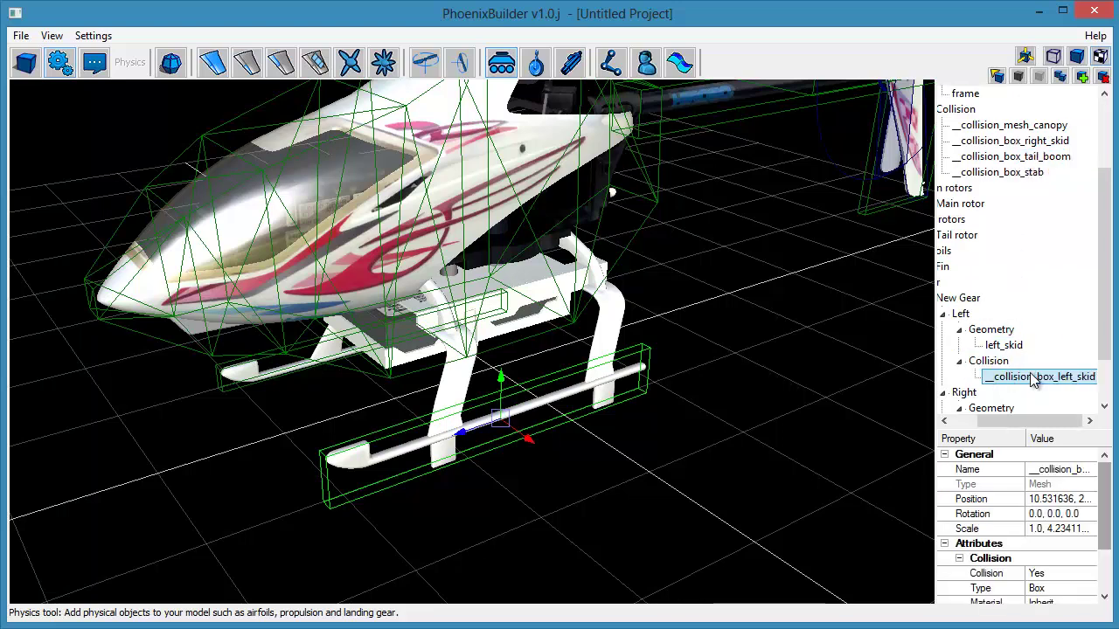
Step: Move __collision_box_right_skid from the model's collision group into the new gear's right collision group
left_click(1031, 144)
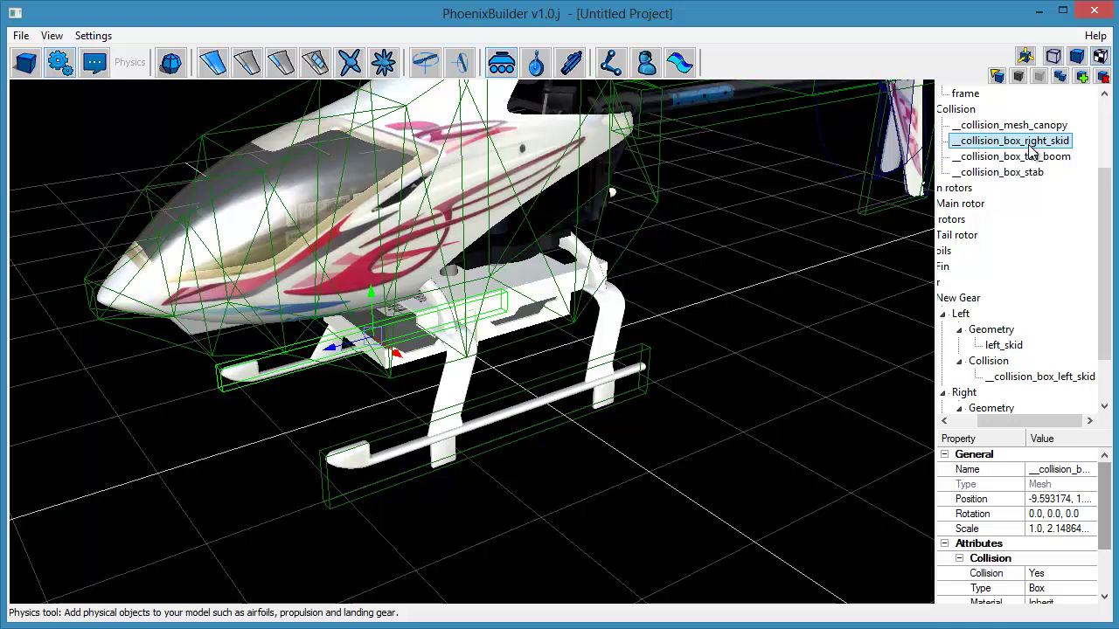
left_click_drag(1029, 145, 999, 385)
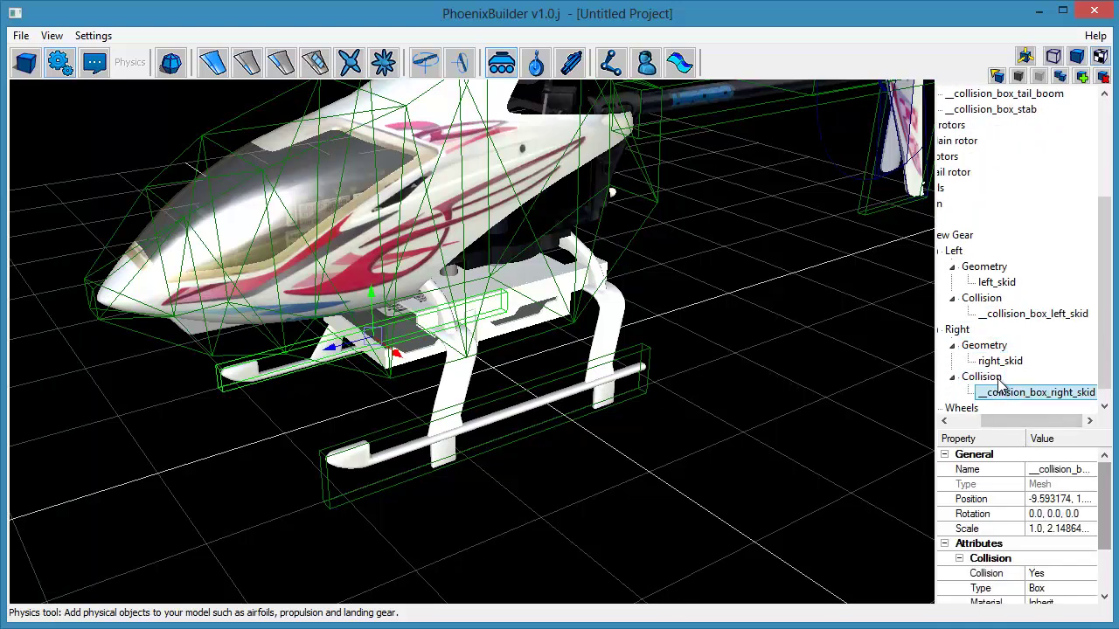
Step: Rename the new gear as Main gear and collapse its entry in the model tree
left_click(958, 239)
middle_click_drag(459, 447, 769, 419)
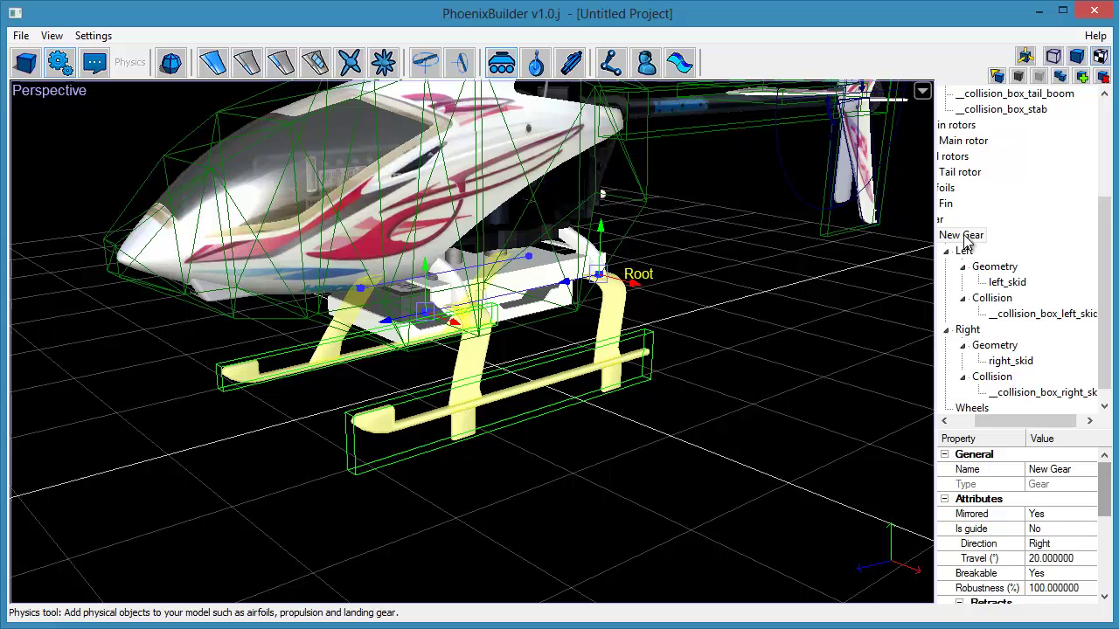
key("F2")
type("Main gear")
key("Return")
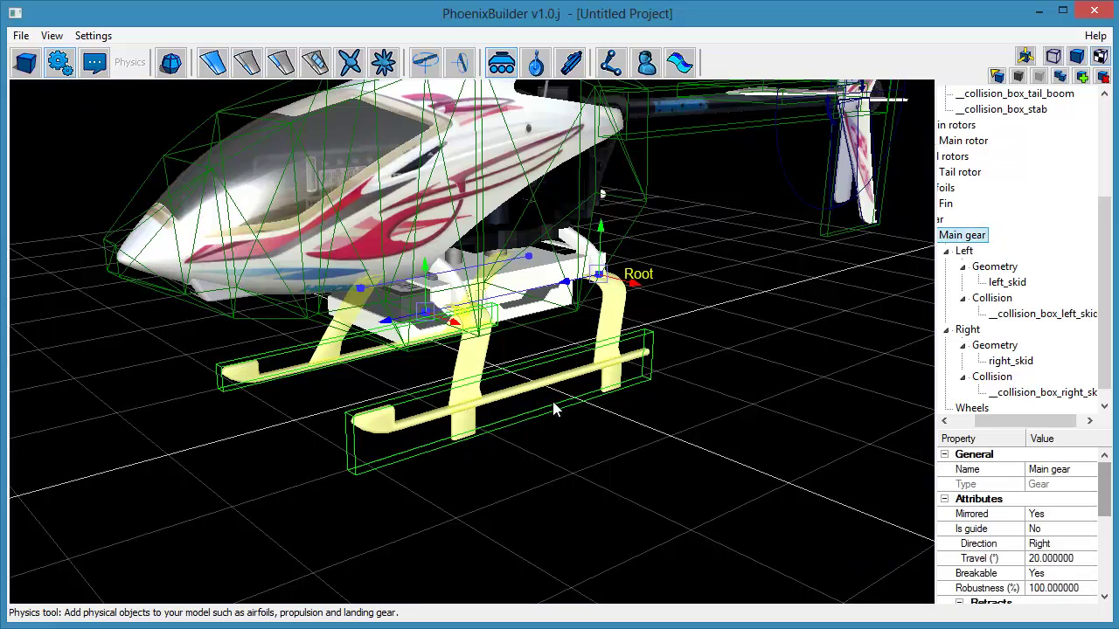
middle_click_drag(553, 409, 533, 354)
scroll(524, 358, "down", 3)
middle_click_drag(592, 325, 587, 413)
left_click_drag(1041, 419, 1009, 419)
left_click(964, 238)
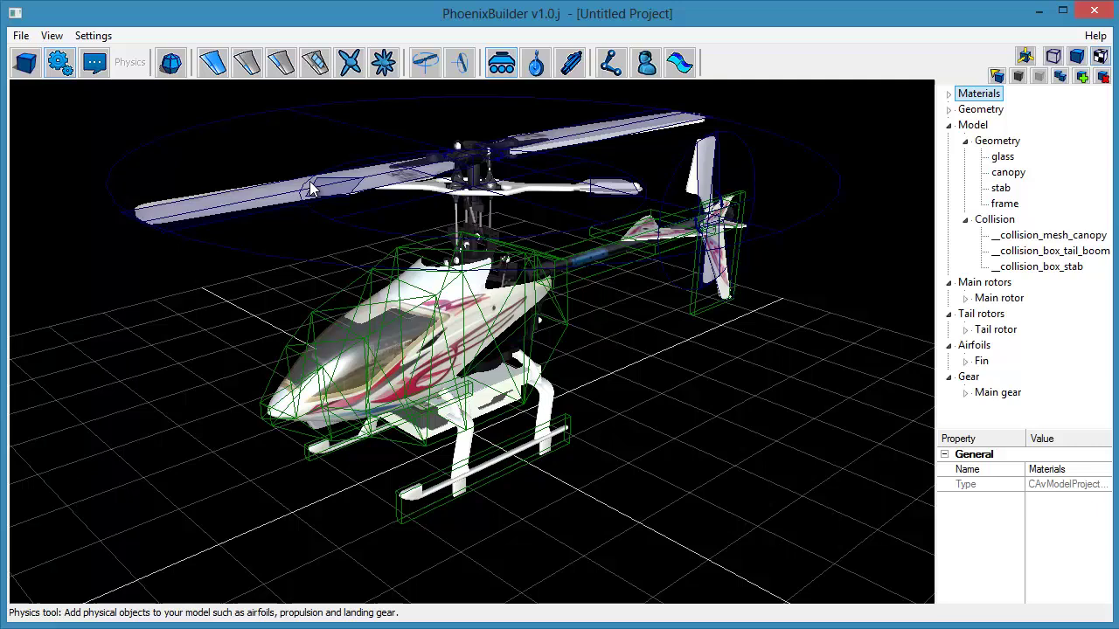
Step: With the Misc tool, frame the helicopter larger and from a lower angle in the model preview, and return to the four-view layout
left_click(94, 64)
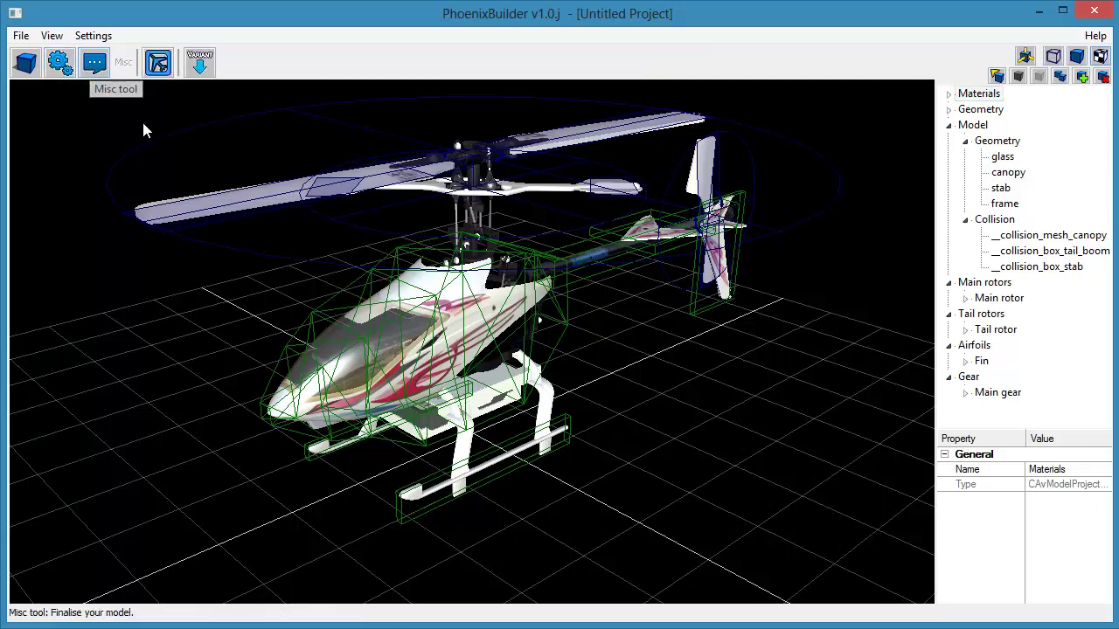
left_click(157, 65)
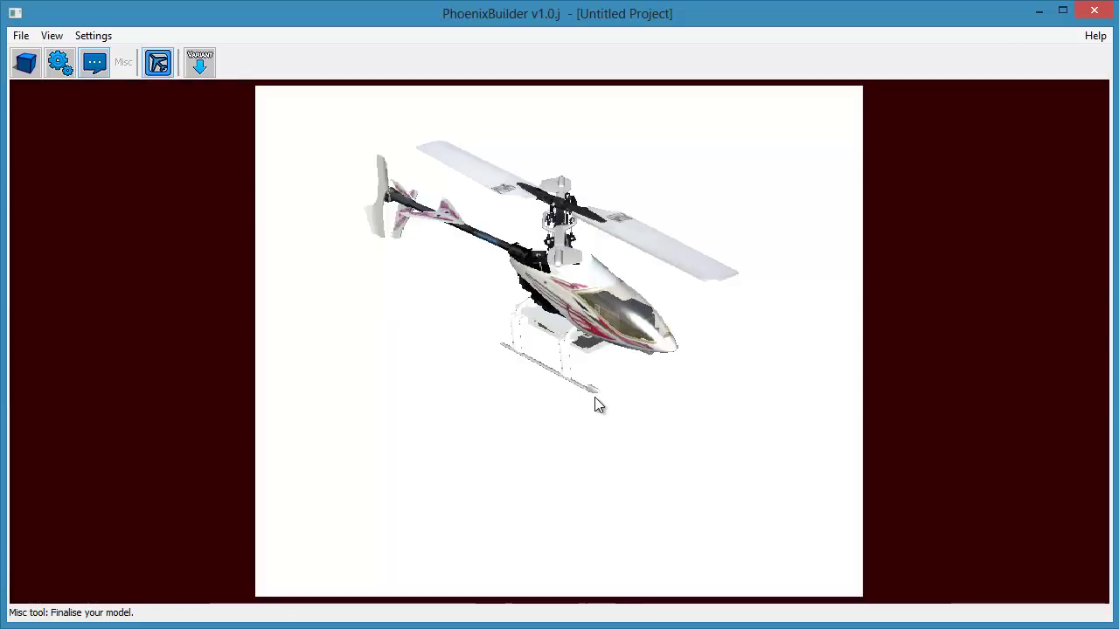
middle_click_drag(598, 370, 605, 406)
scroll(604, 405, "up", 3)
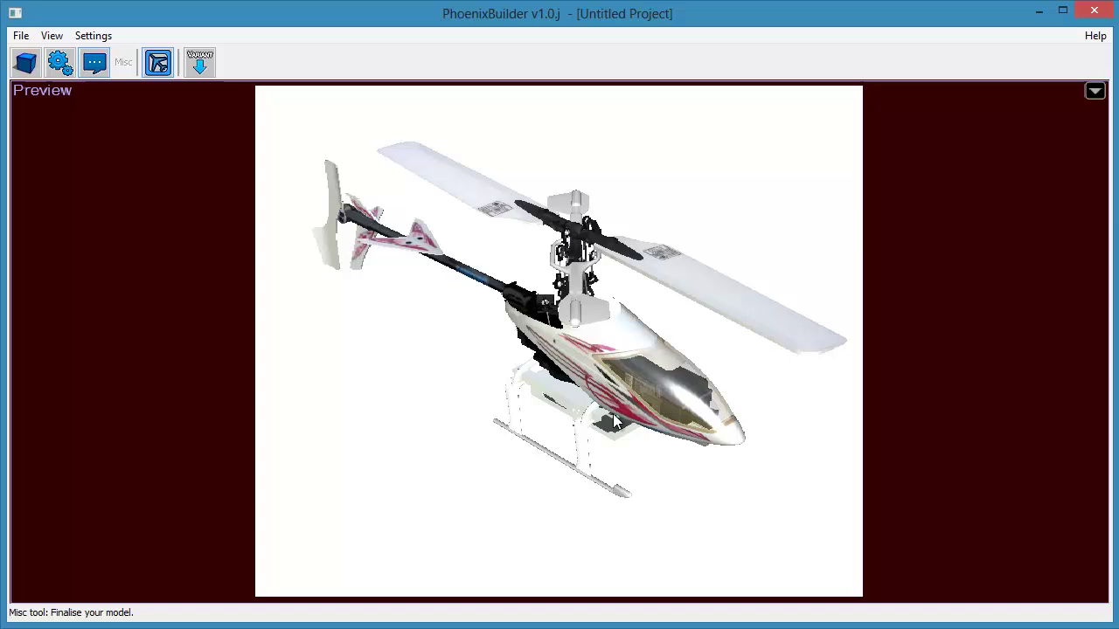
left_click_drag(604, 405, 608, 394)
scroll(614, 403, "up", 3)
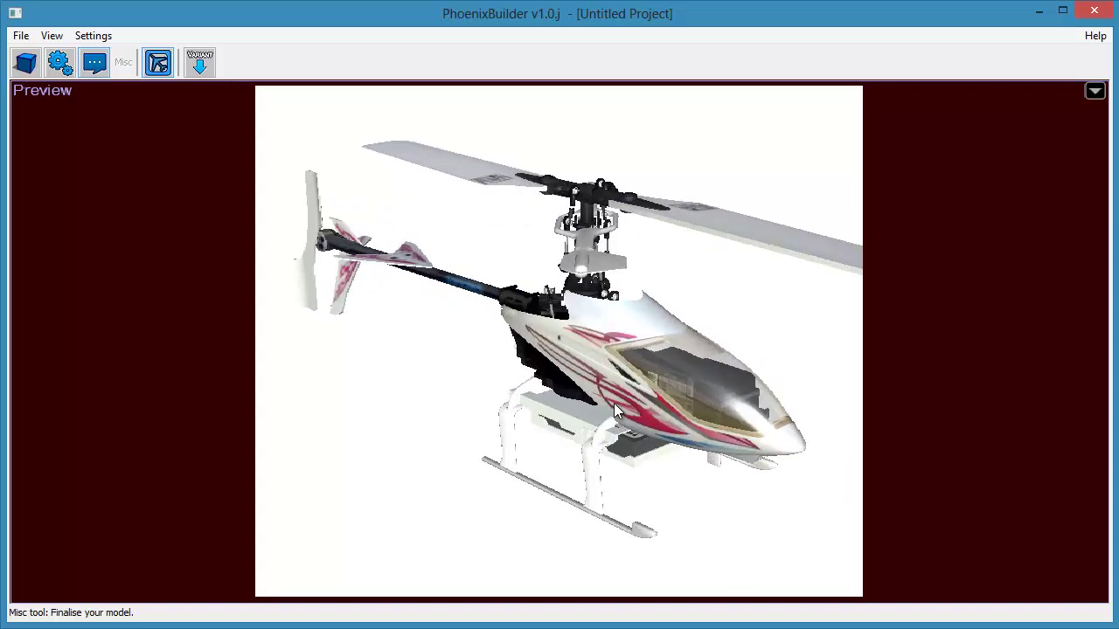
middle_click_drag(643, 418, 638, 415)
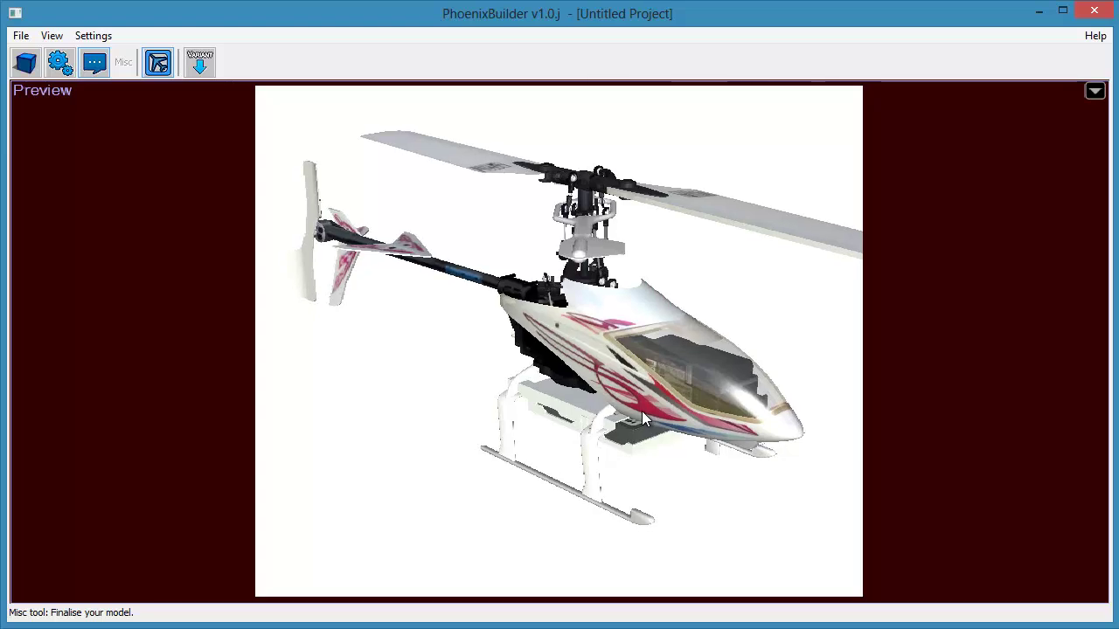
left_click(166, 74)
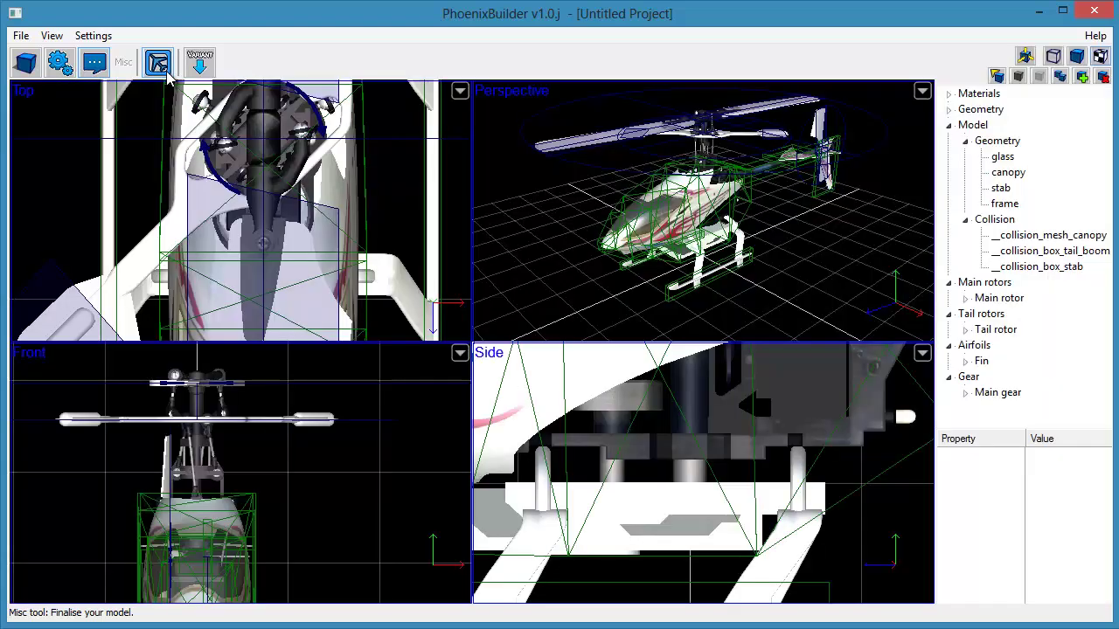
Step: Save the project in the Projects folder as BasicHelicopterTutorial, using the model project (*.modx) format
left_click(21, 37)
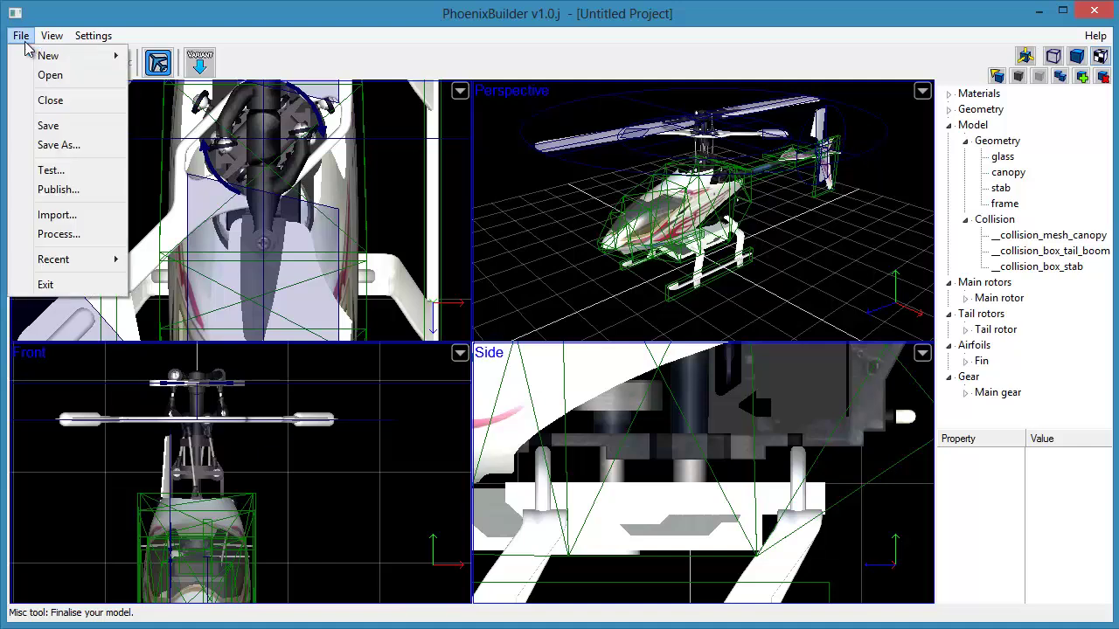
left_click(48, 126)
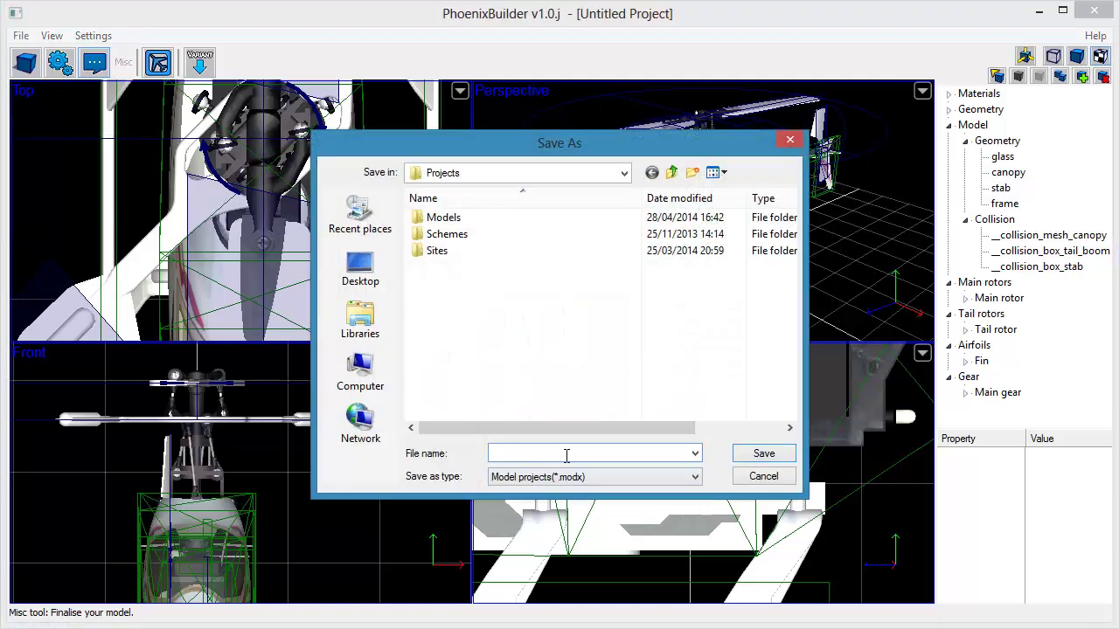
type("BasicHelicopterTutorial")
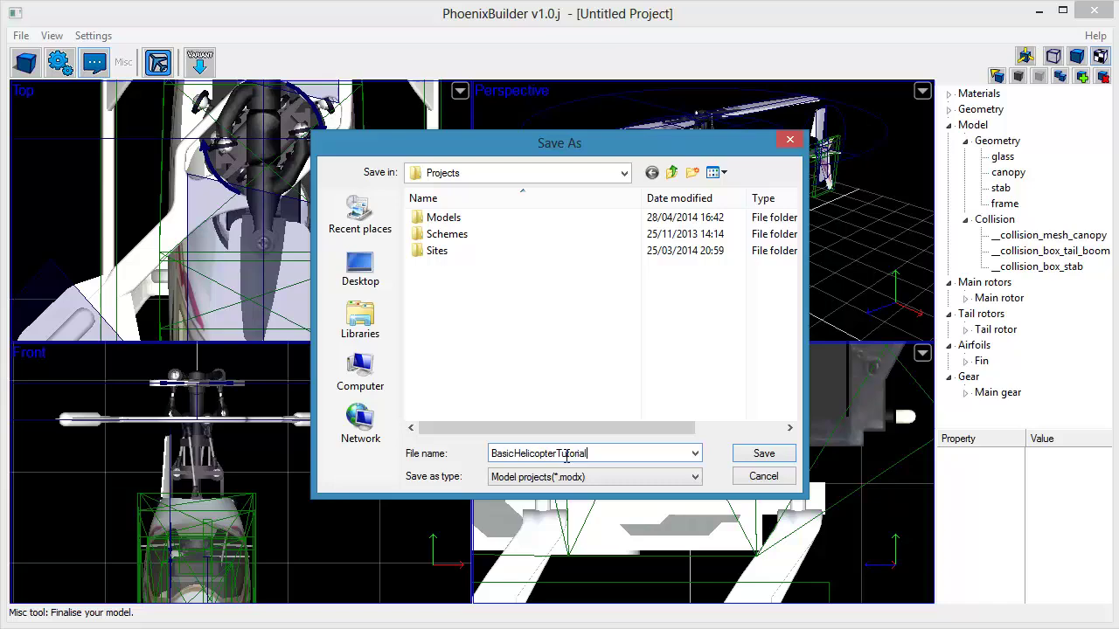
double_click(566, 455)
key("Return")
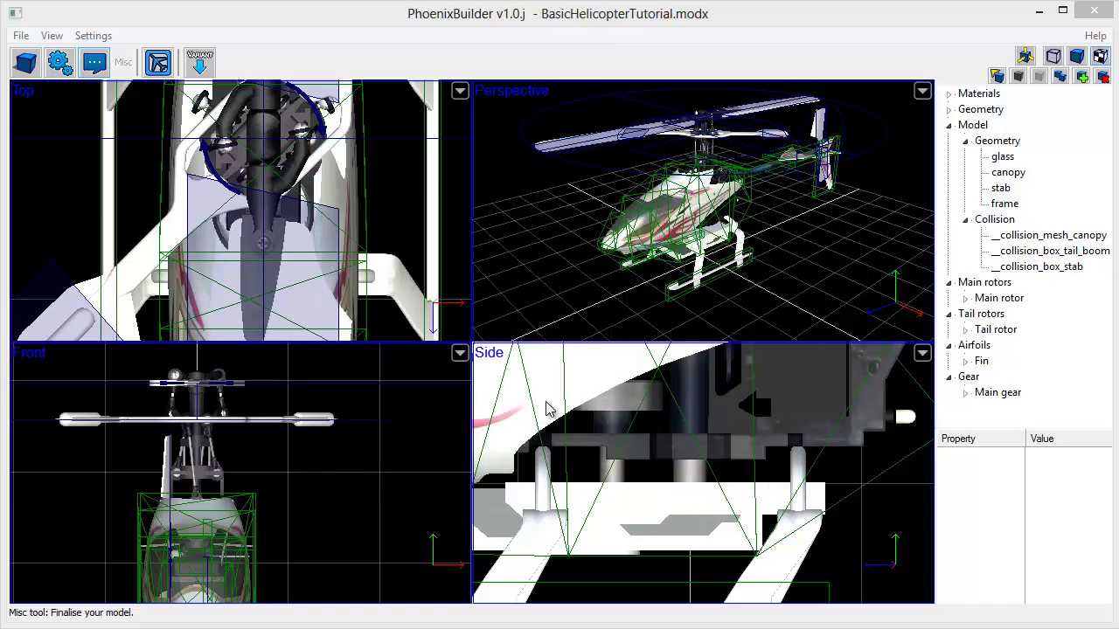
Step: Export the saved helicopter project for testing
left_click(21, 36)
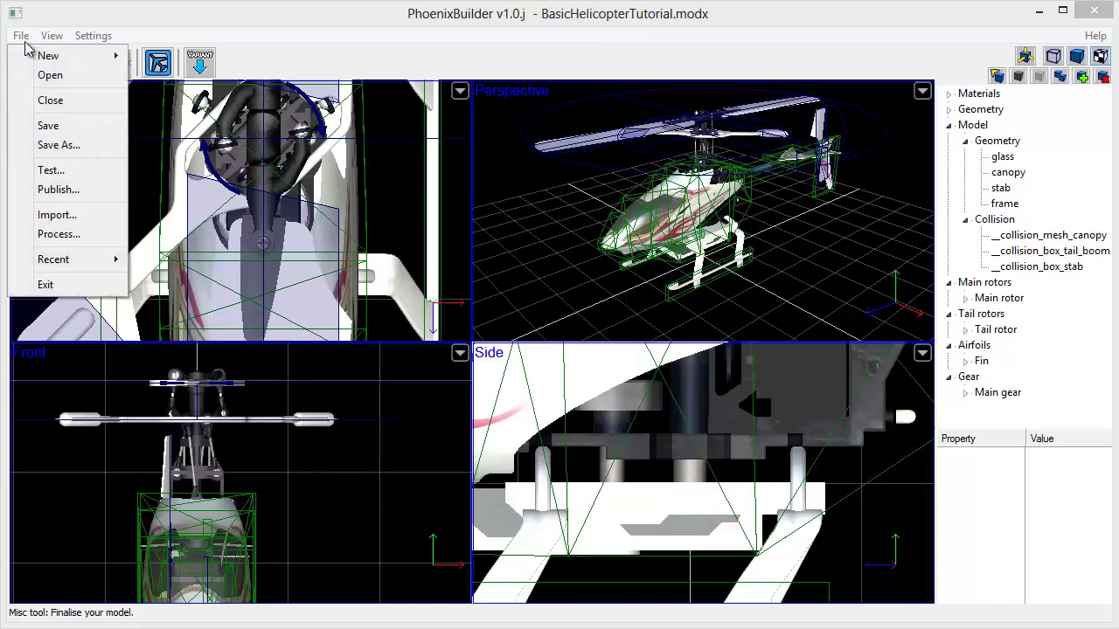
left_click(52, 170)
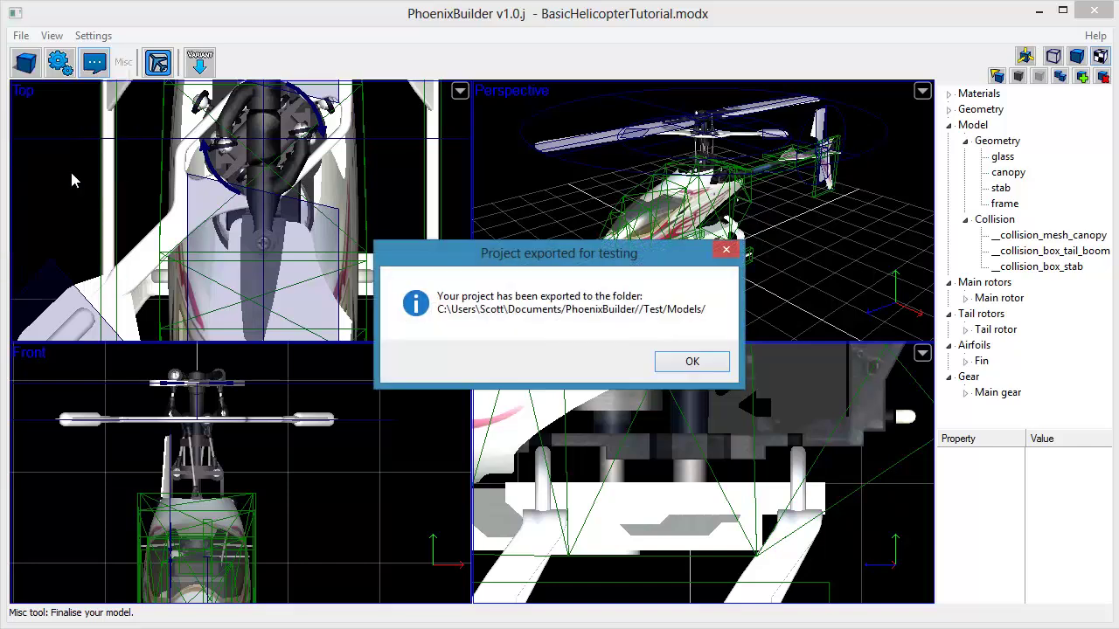